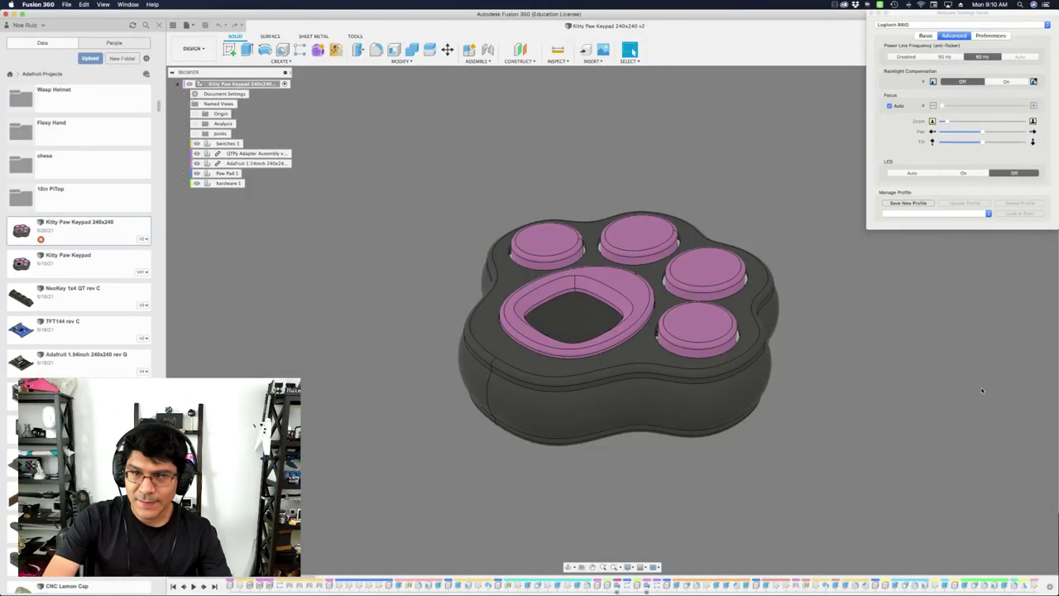
Look at the kitty paw keypad straight from above and move the webcam settings window clear of the view cube
{"action": "middle_click_drag", "start_coordinate": [982, 390], "coordinate": [412, 318], "text": "shift"}
{"action": "scroll", "coordinate": [972, 391], "scroll_direction": "down", "scroll_amount": 3}
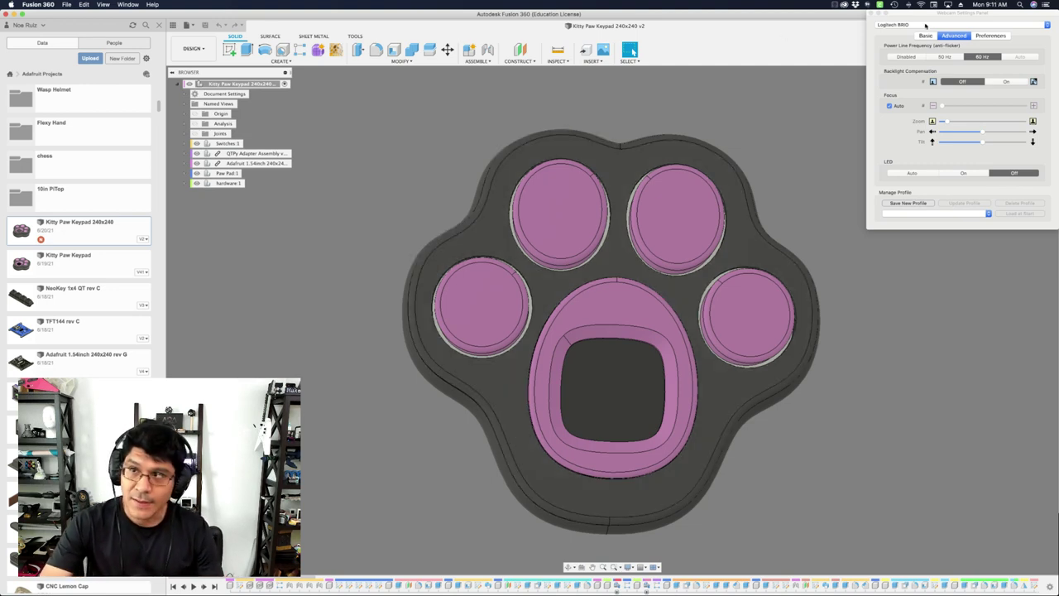
{"action": "left_click_drag", "start_coordinate": [932, 12], "coordinate": [962, 339]}
{"action": "left_click", "coordinate": [928, 223]}
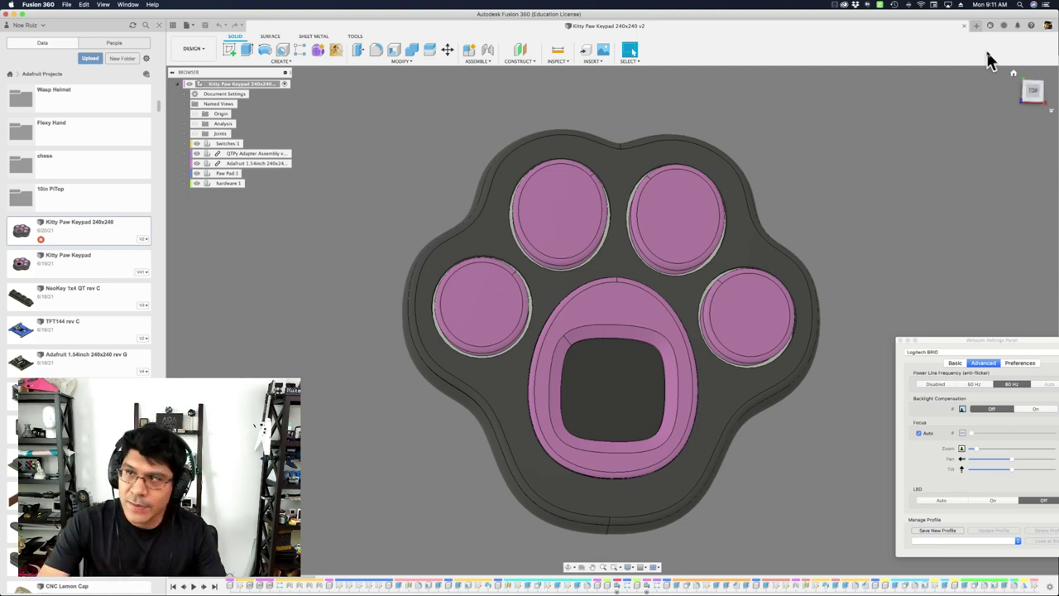
In a new design, add a new component and start a sketch on the front plane, viewed face-on
{"action": "left_click", "coordinate": [976, 25]}
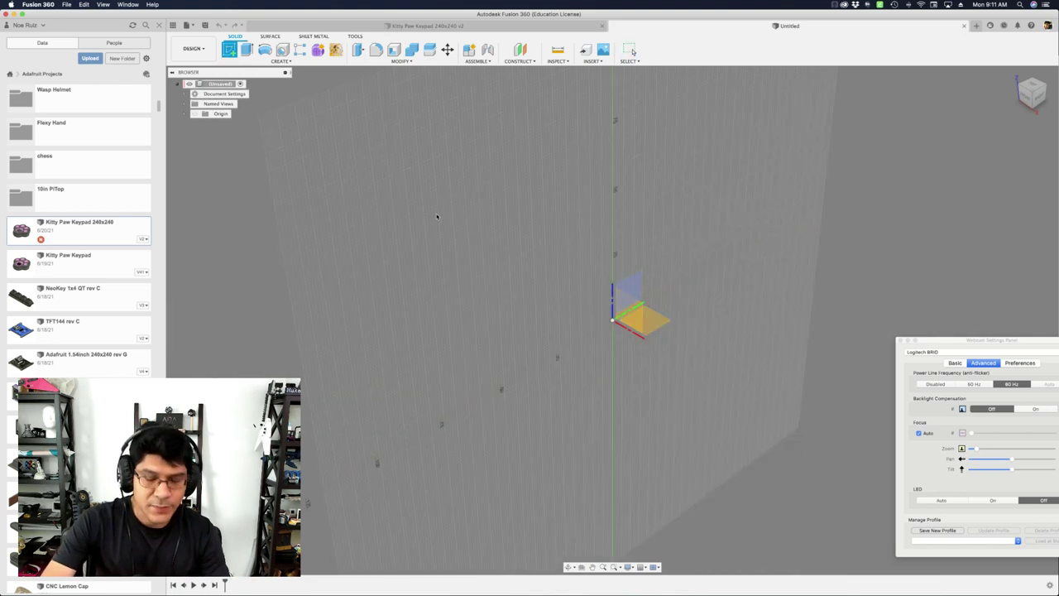
{"action": "key", "text": "Escape"}
{"action": "key", "text": "n"}
{"action": "left_click", "coordinate": [1013, 230]}
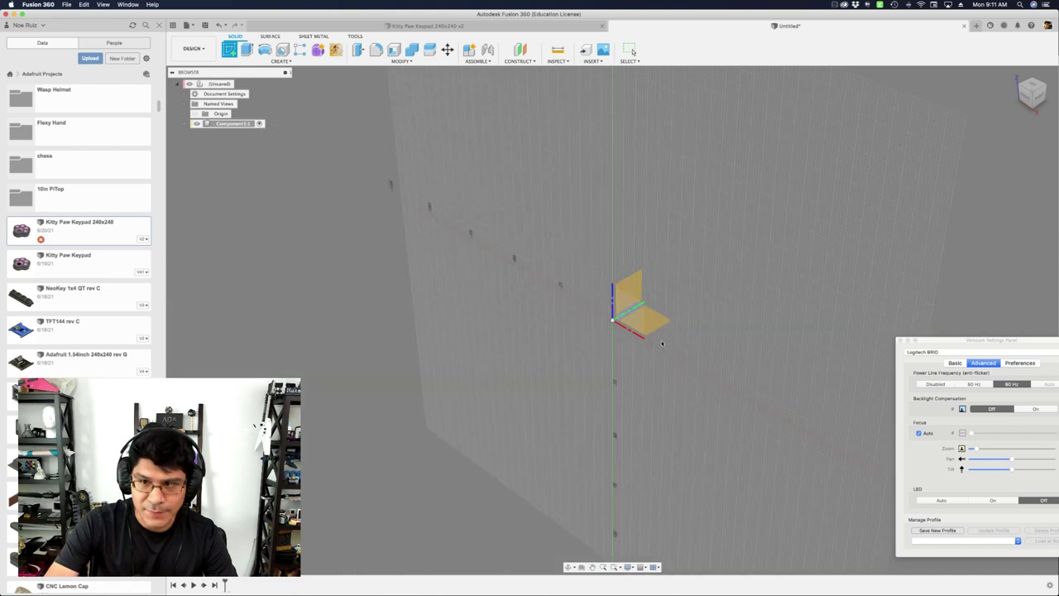
{"action": "left_click", "coordinate": [653, 331]}
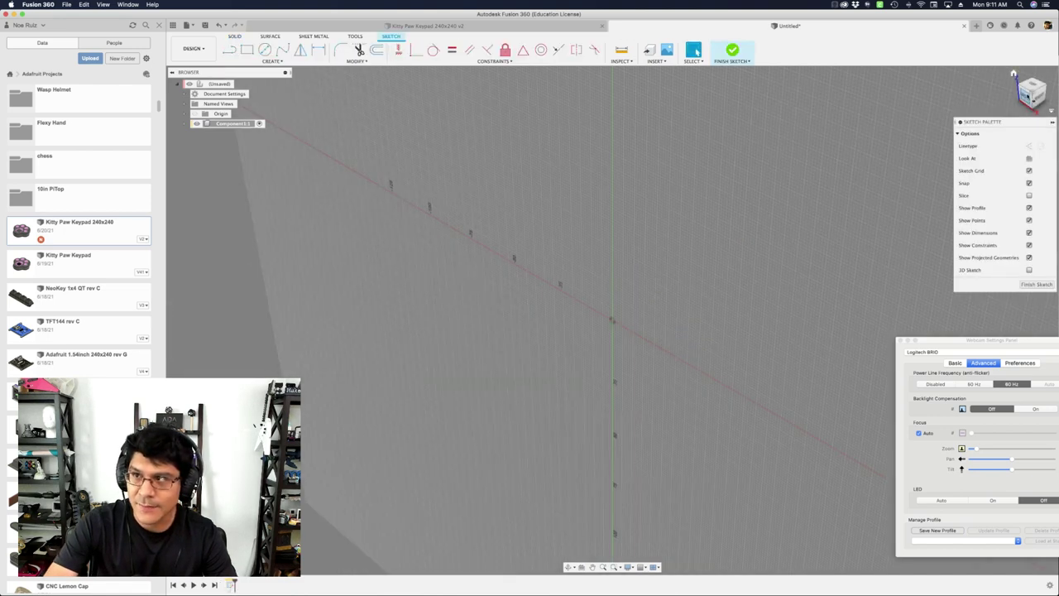
{"action": "left_click", "coordinate": [1031, 87]}
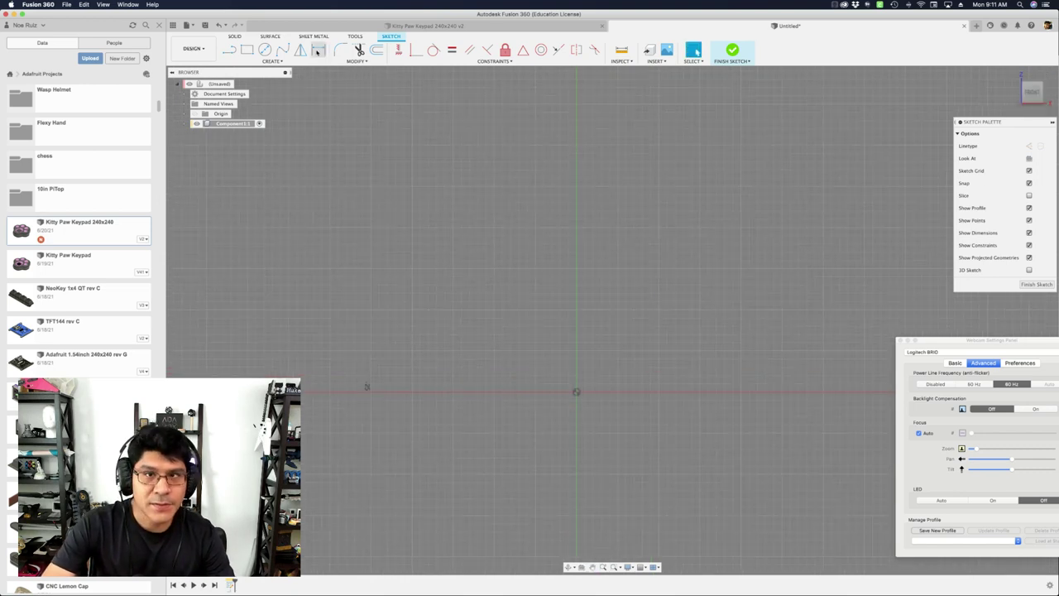
Draw a closed fit point spline around the origin through four points forming a square of about 10 mm
{"action": "left_click", "coordinate": [283, 50]}
{"action": "scroll", "coordinate": [568, 338], "scroll_direction": "up", "scroll_amount": 3}
{"action": "scroll", "coordinate": [567, 339], "scroll_direction": "down", "scroll_amount": 2}
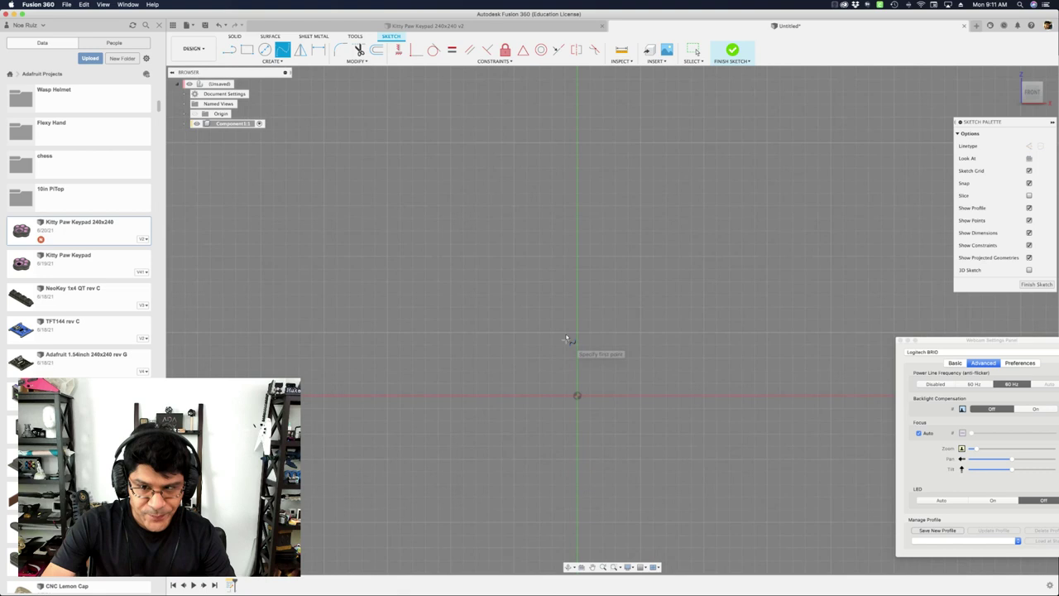
{"action": "middle_click_drag", "start_coordinate": [563, 361], "coordinate": [565, 317]}
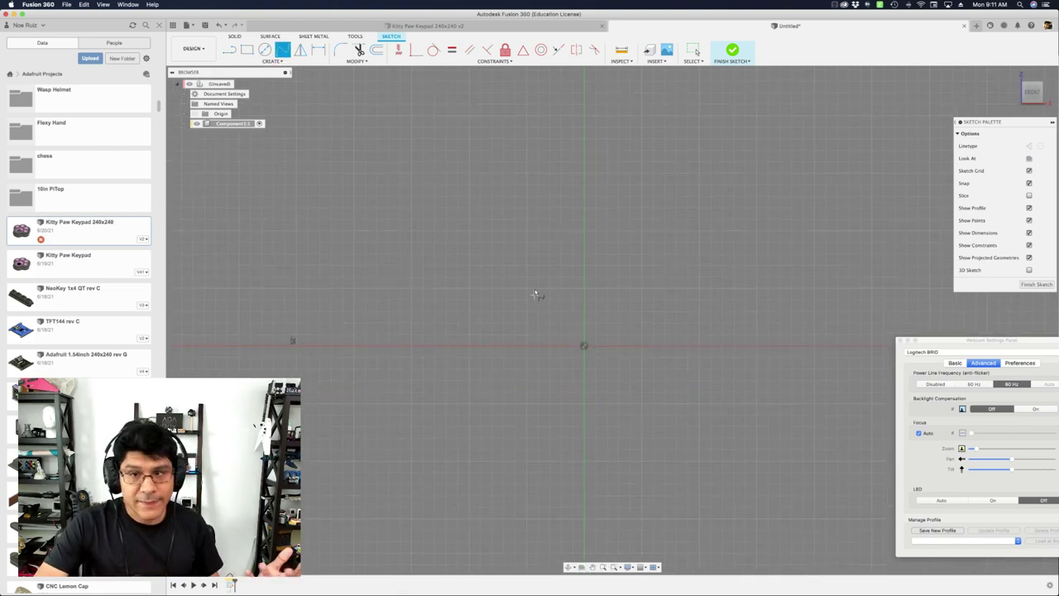
{"action": "scroll", "coordinate": [536, 296], "scroll_direction": "up", "scroll_amount": 1}
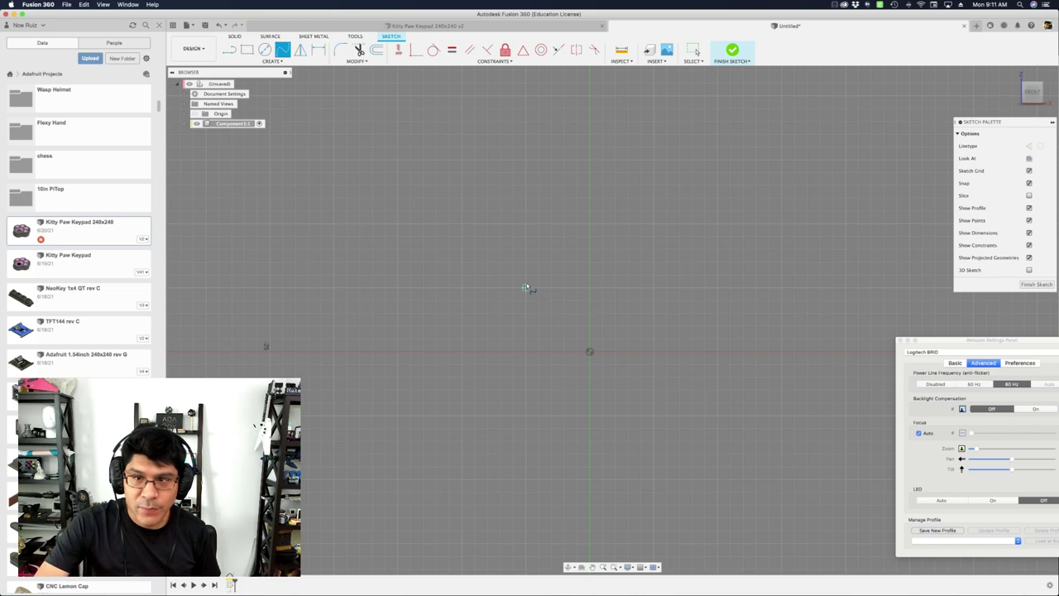
{"action": "left_click", "coordinate": [526, 288]}
{"action": "left_click", "coordinate": [653, 288]}
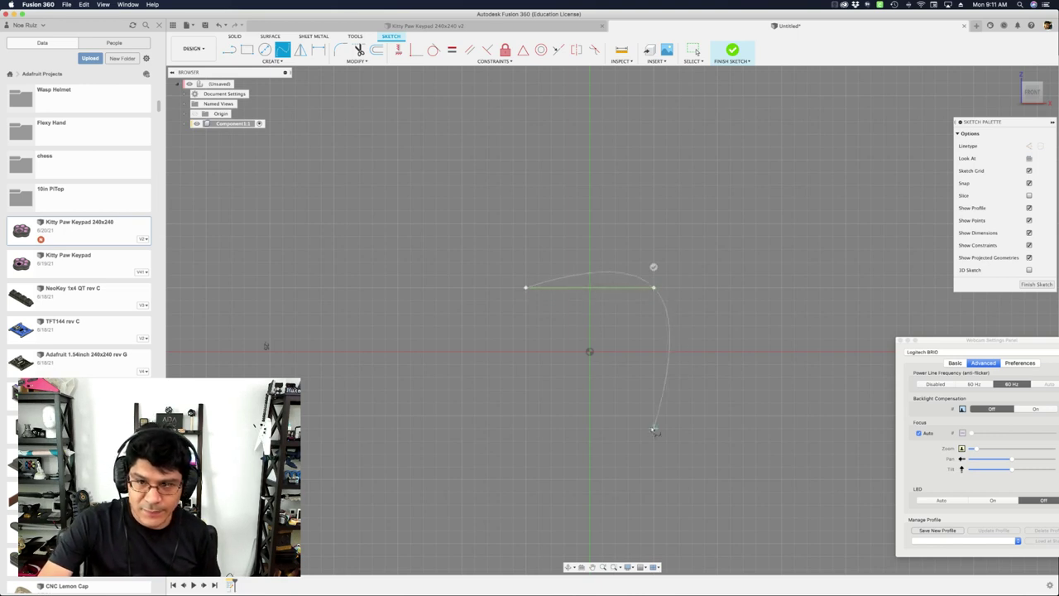
{"action": "left_click", "coordinate": [653, 414]}
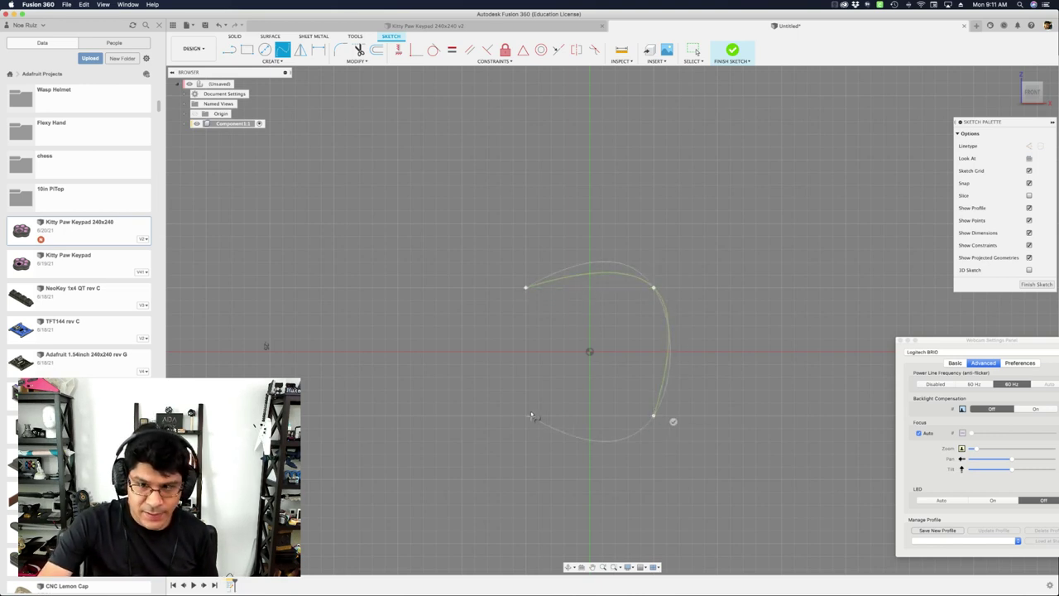
{"action": "left_click", "coordinate": [526, 415]}
{"action": "left_click_drag", "start_coordinate": [535, 292], "coordinate": [526, 286]}
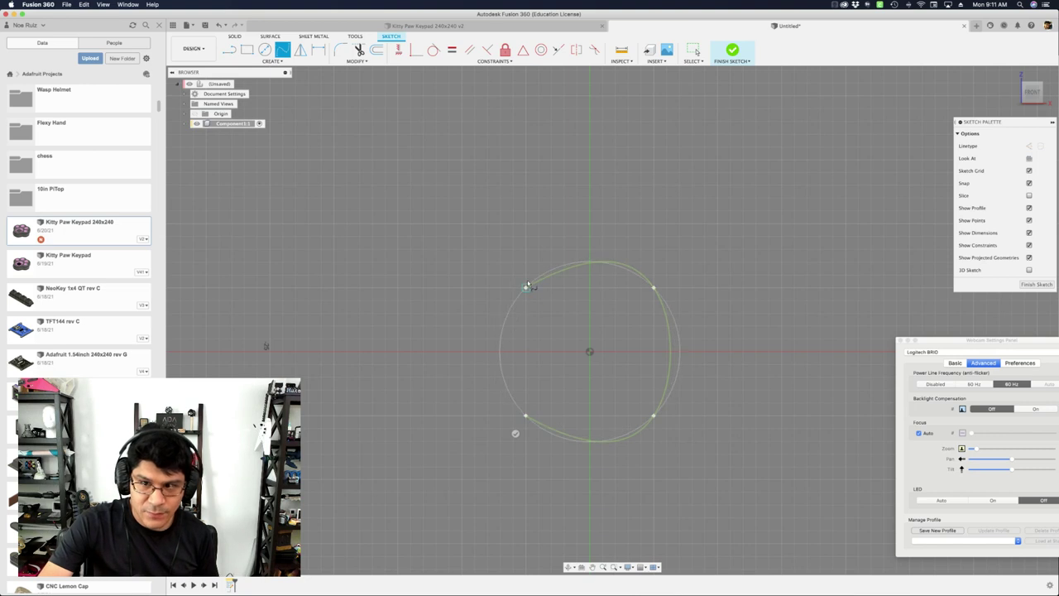
{"action": "left_click", "coordinate": [527, 286]}
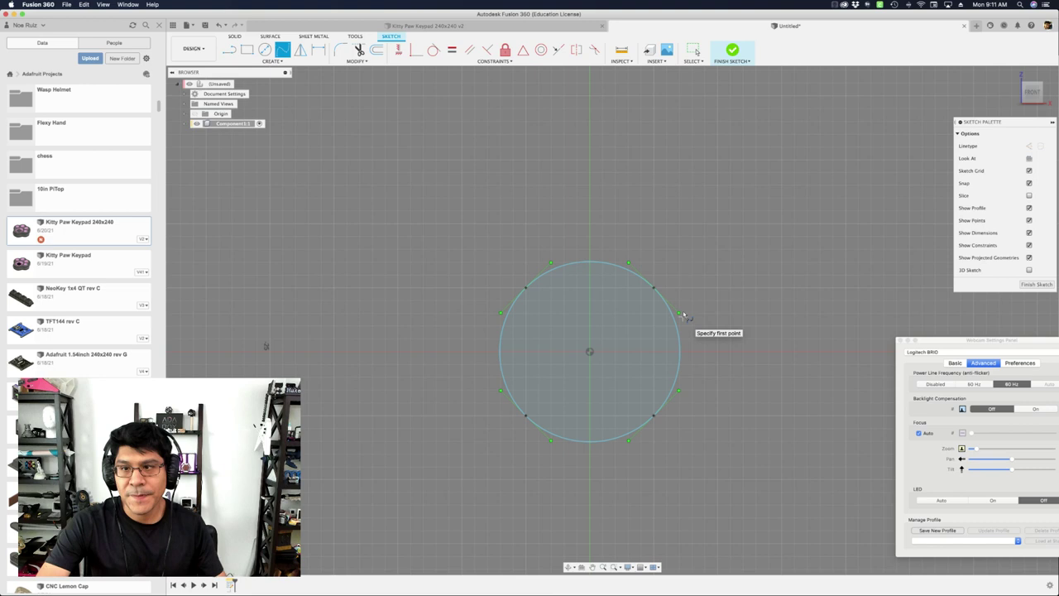
{"action": "key", "text": "Escape"}
Shorten the tangent handle at the spline's upper-right point to about 2.8 mm along its existing direction
{"action": "scroll", "coordinate": [641, 289], "scroll_direction": "up", "scroll_amount": 3}
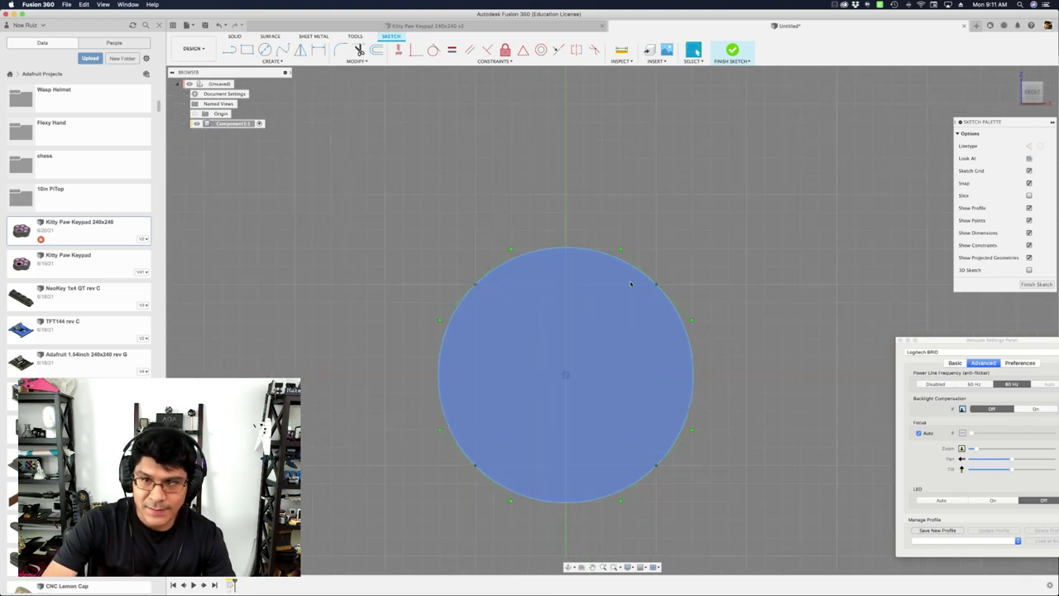
{"action": "scroll", "coordinate": [536, 236], "scroll_direction": "up", "scroll_amount": 2}
{"action": "left_click", "coordinate": [653, 257]}
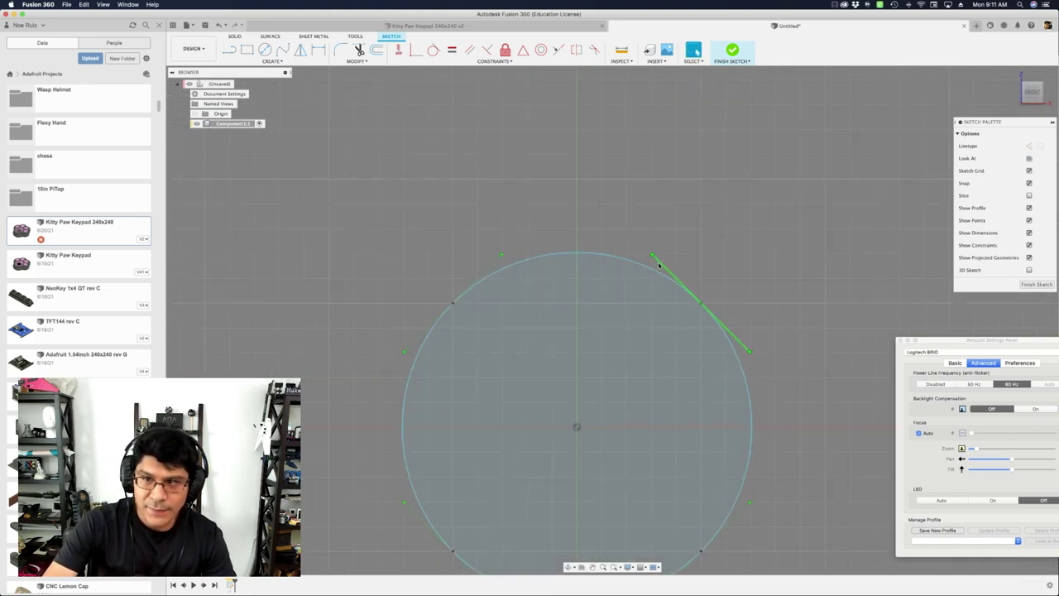
{"action": "left_click_drag", "start_coordinate": [654, 260], "coordinate": [680, 284]}
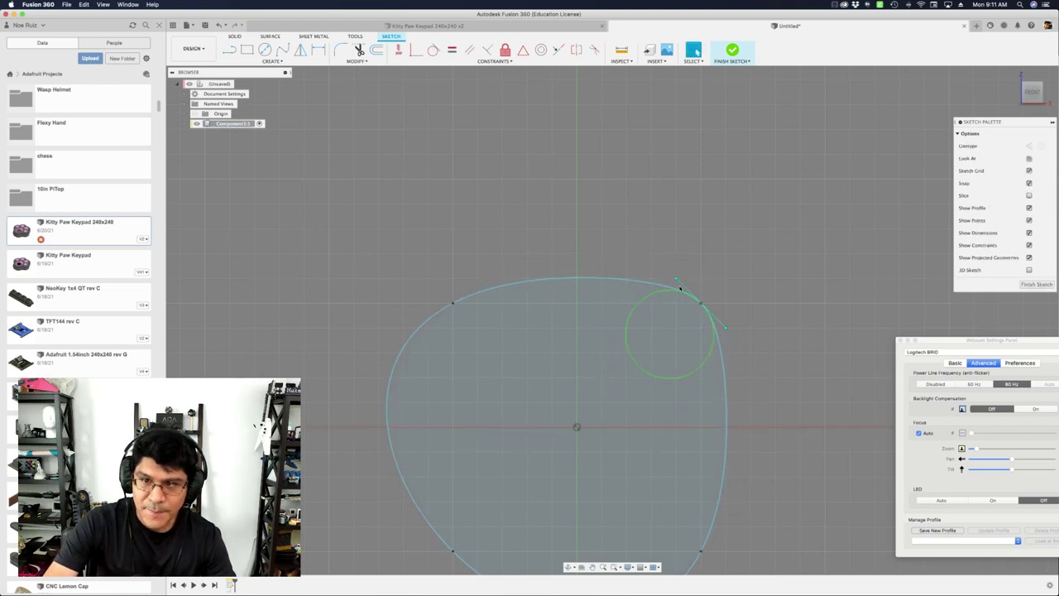
{"action": "left_click", "coordinate": [598, 263]}
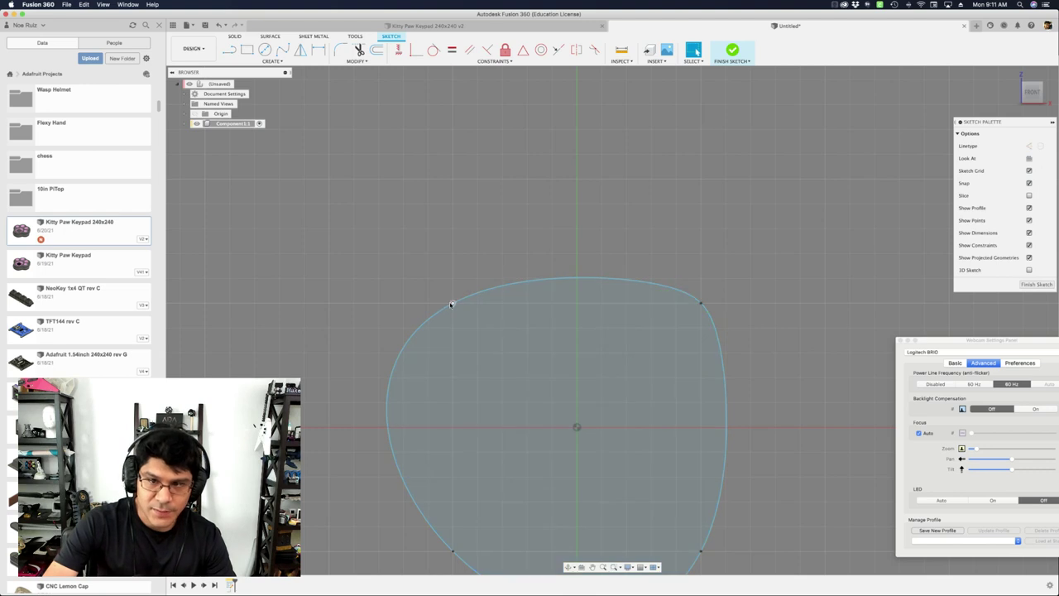
Shorten the tangent handles at the spline's upper-left and lower-right points so these corners curve more tightly
{"action": "left_click", "coordinate": [701, 303]}
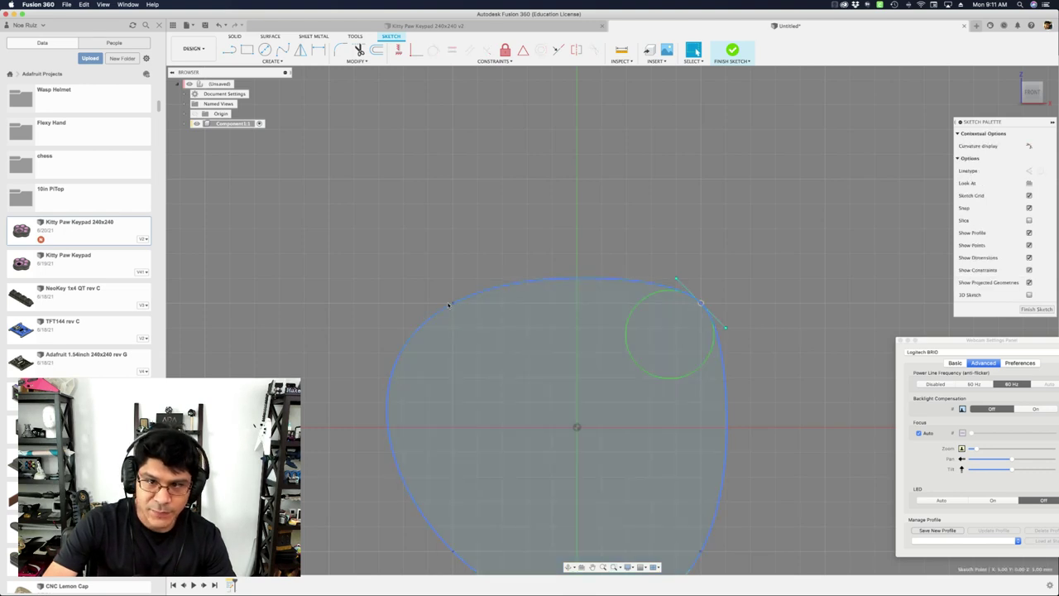
{"action": "left_click", "coordinate": [452, 303]}
{"action": "left_click_drag", "start_coordinate": [517, 269], "coordinate": [486, 279]}
{"action": "middle_click_drag", "start_coordinate": [548, 319], "coordinate": [549, 256]}
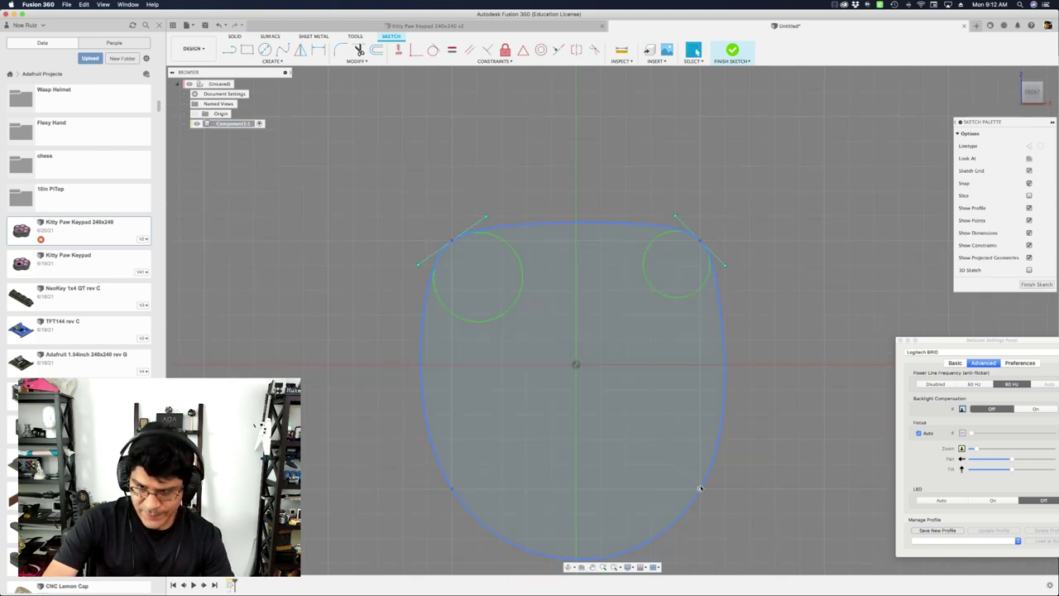
{"action": "left_click", "coordinate": [700, 488]}
{"action": "left_click_drag", "start_coordinate": [668, 557], "coordinate": [667, 519]}
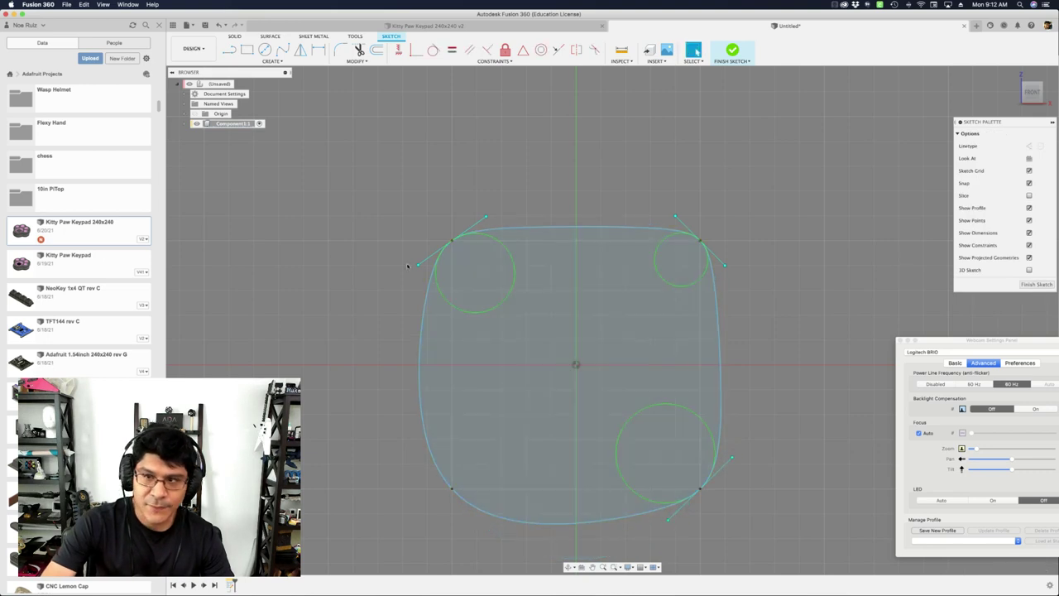
{"action": "scroll", "coordinate": [518, 260], "scroll_direction": "down", "scroll_amount": 2}
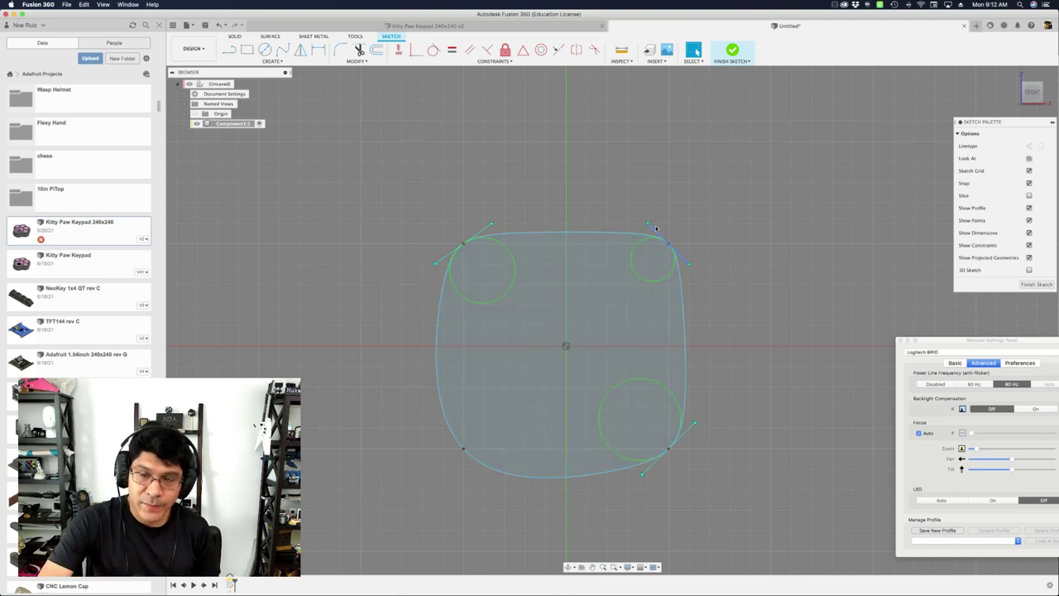
Add an aligned length dimension of 3 mm to the tangent handle at the spline's upper-right point
{"action": "left_click", "coordinate": [668, 192]}
{"action": "scroll", "coordinate": [676, 206], "scroll_direction": "down", "scroll_amount": 1}
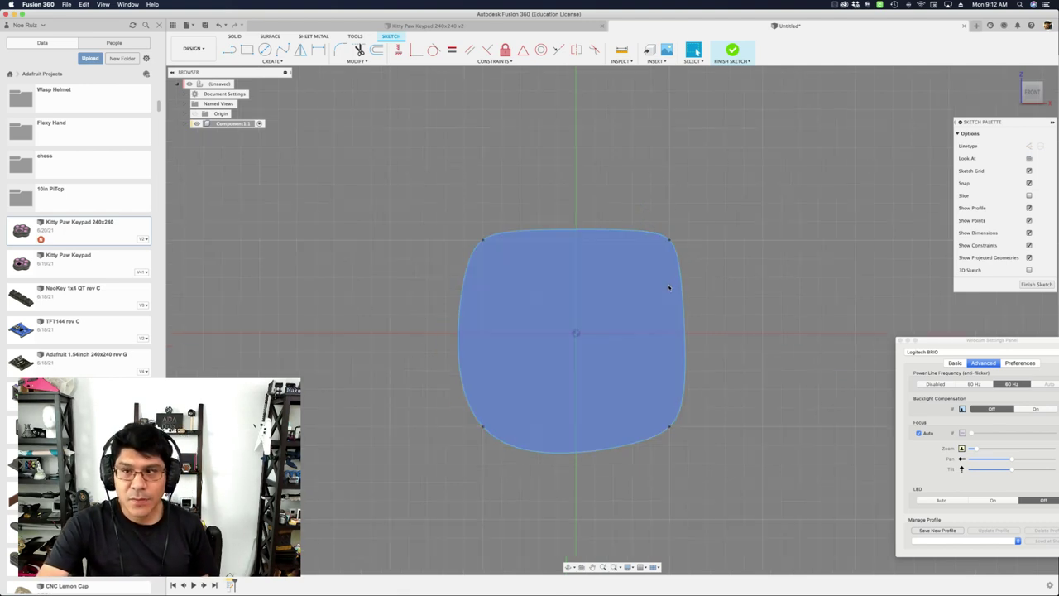
{"action": "left_click", "coordinate": [671, 244]}
{"action": "scroll", "coordinate": [670, 244], "scroll_direction": "up", "scroll_amount": 2}
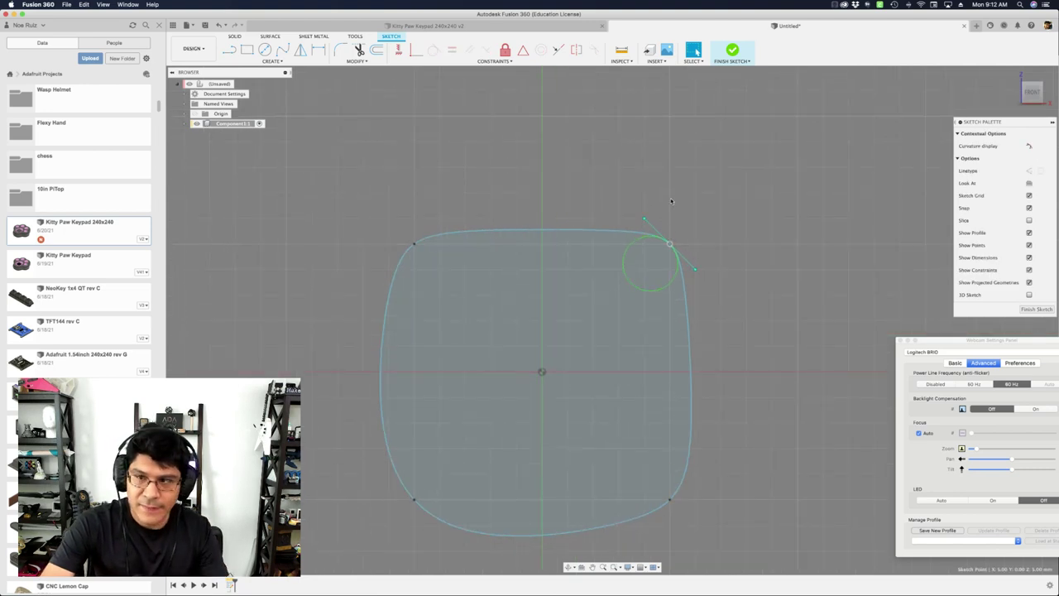
{"action": "scroll", "coordinate": [671, 200], "scroll_direction": "up", "scroll_amount": 2}
{"action": "key", "text": "d"}
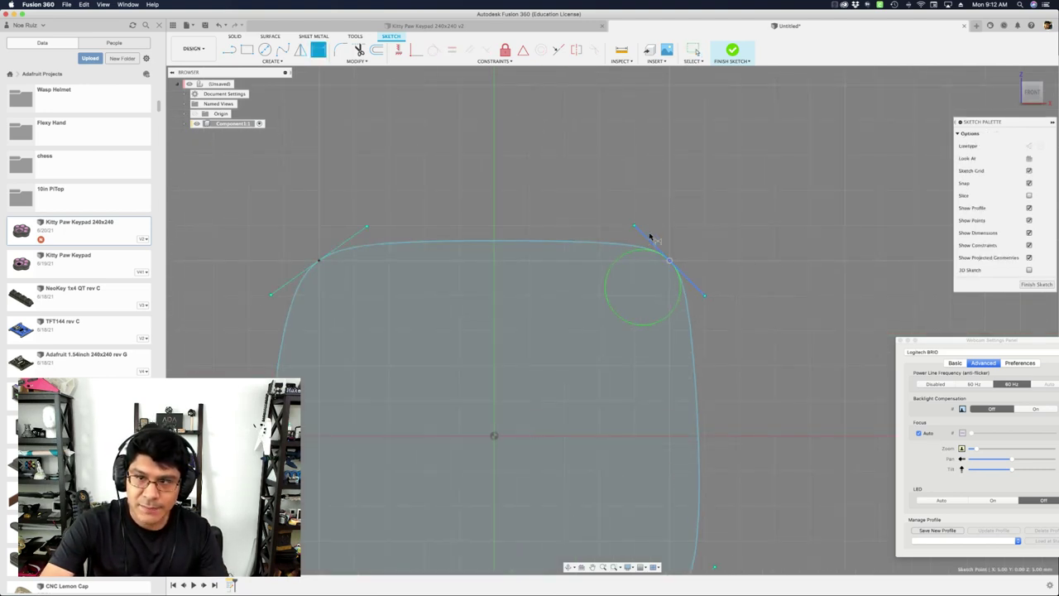
{"action": "left_click", "coordinate": [647, 235]}
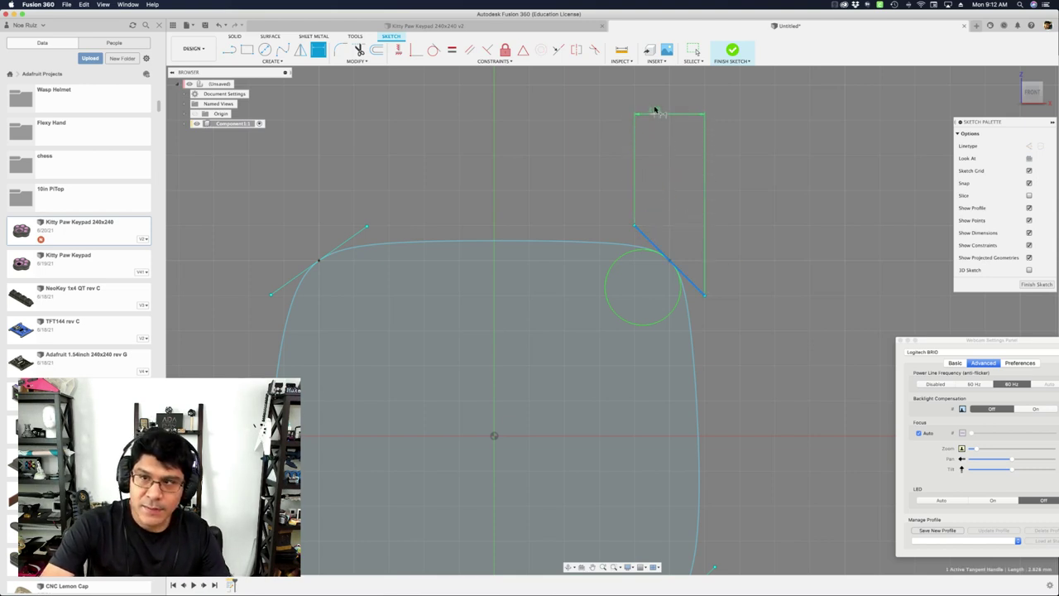
{"action": "middle_click_drag", "start_coordinate": [659, 151], "coordinate": [662, 230]}
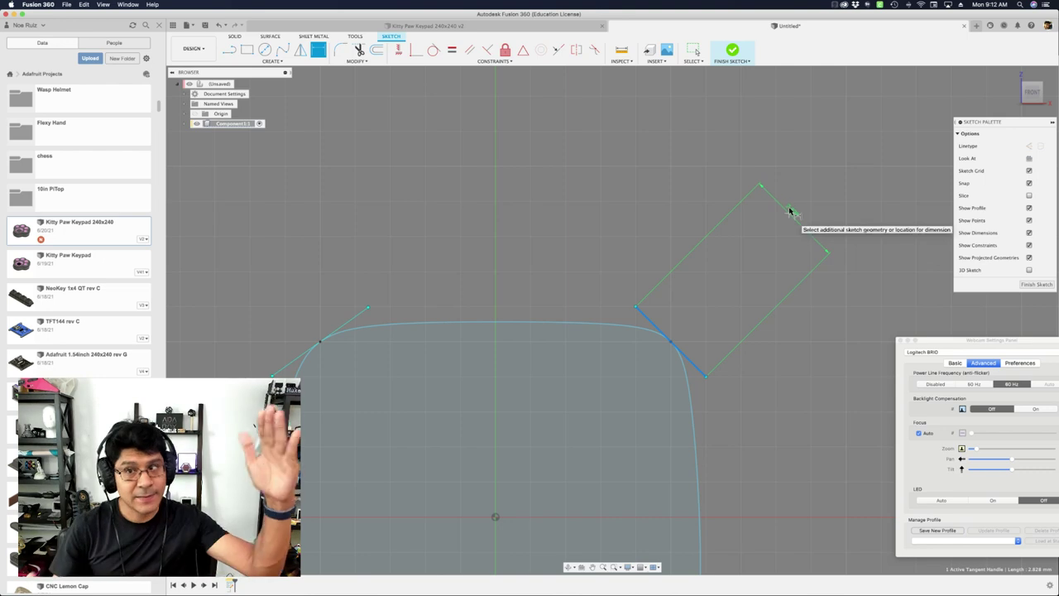
{"action": "left_click", "coordinate": [789, 212]}
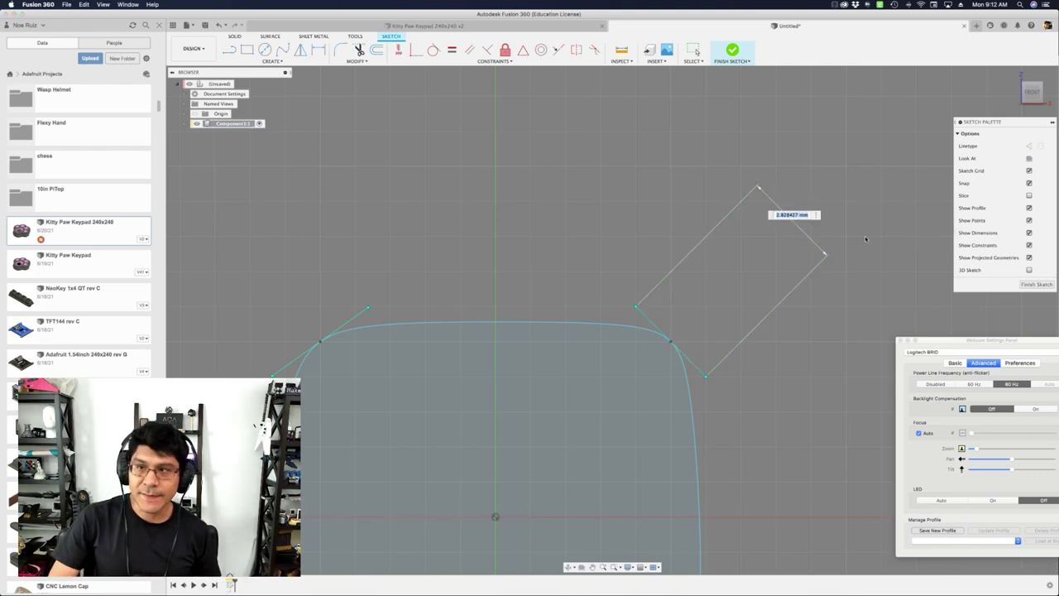
{"action": "type", "text": "3"}
{"action": "key", "text": "Return"}
{"action": "scroll", "coordinate": [637, 301], "scroll_direction": "down", "scroll_amount": 3}
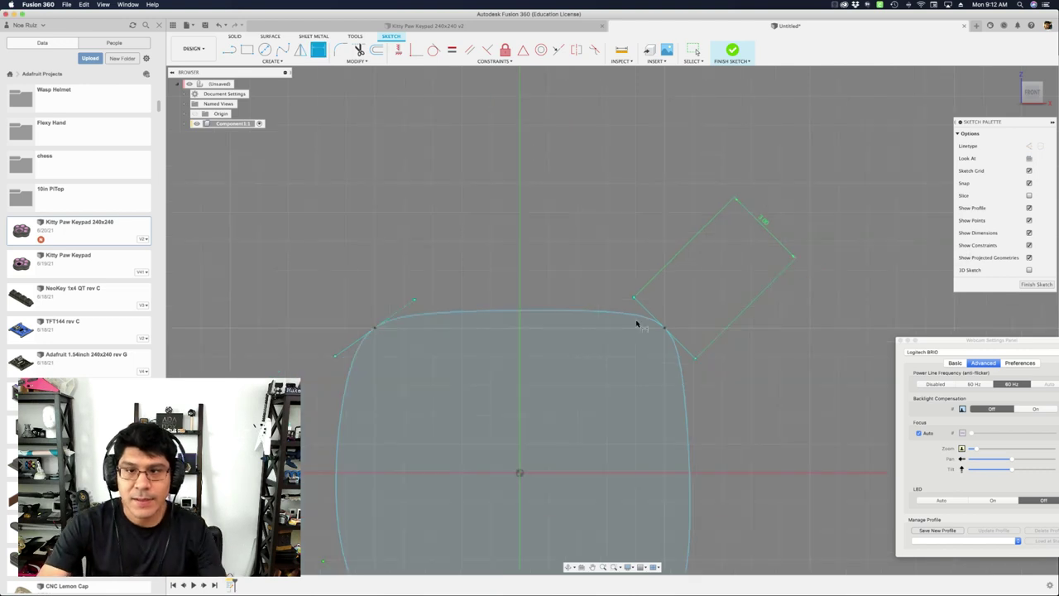
{"action": "key", "text": "Escape"}
{"action": "middle_click_drag", "start_coordinate": [560, 256], "coordinate": [579, 240]}
{"action": "scroll", "coordinate": [569, 270], "scroll_direction": "up", "scroll_amount": 2}
{"action": "left_click", "coordinate": [705, 285]}
{"action": "key", "text": "s"}
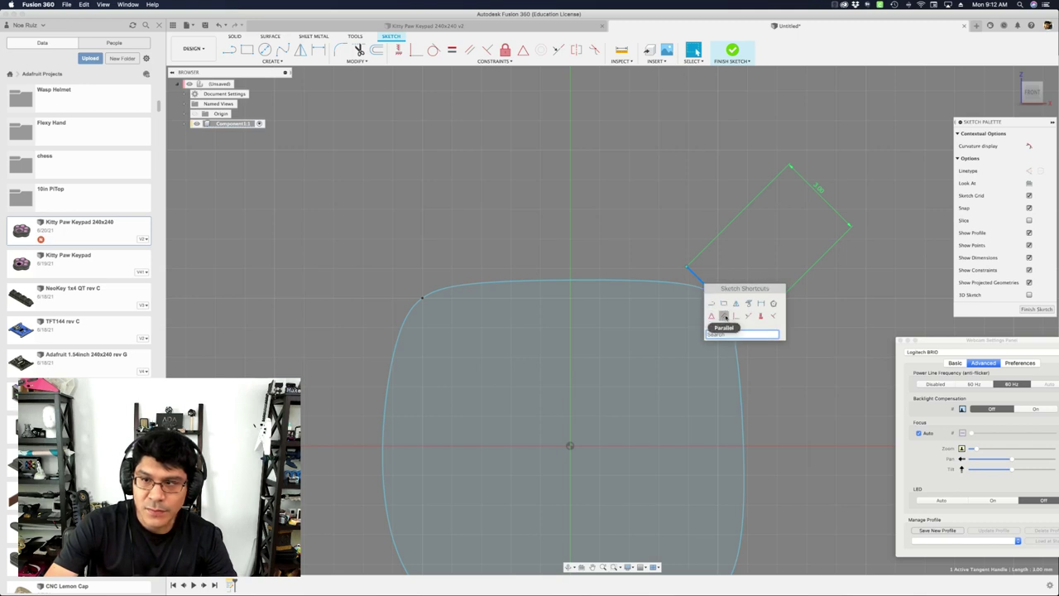
{"action": "key", "text": "Escape"}
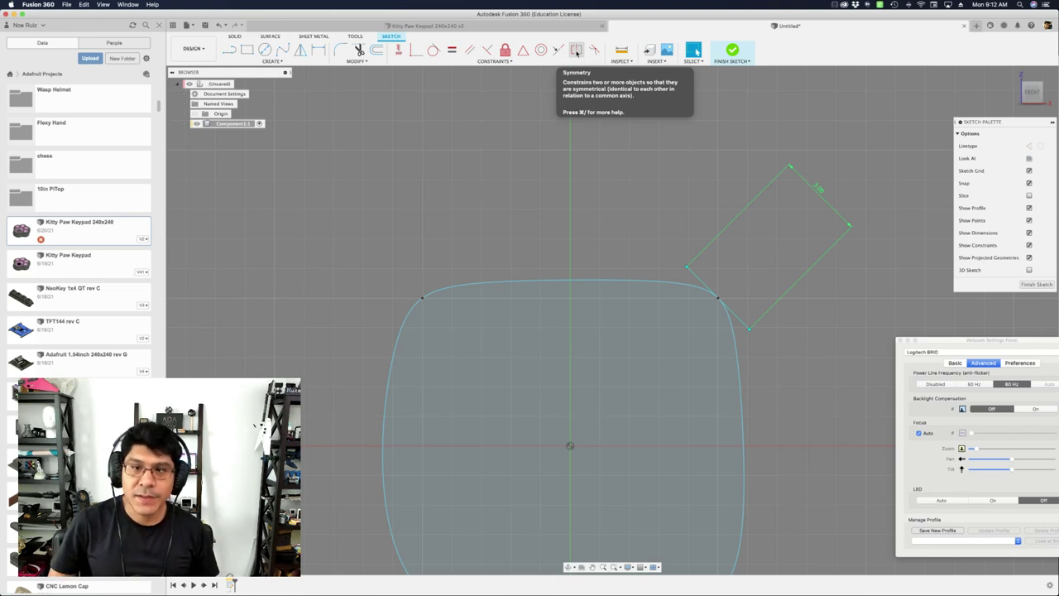
Apply an Equal constraint between the upper-left and upper-right tangent handles and check the upper-left handle's length
{"action": "left_click", "coordinate": [453, 51]}
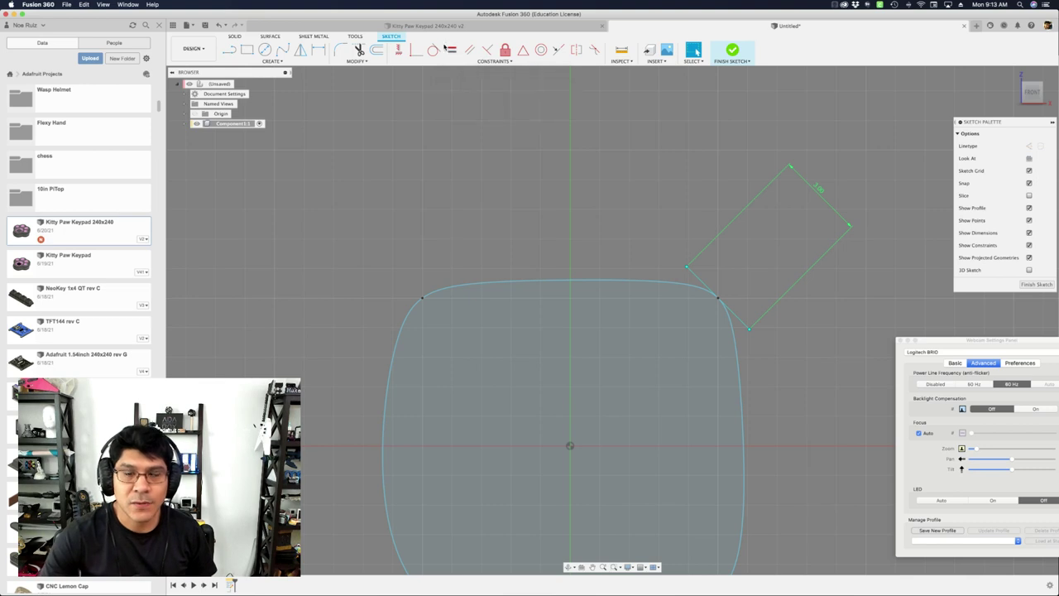
{"action": "left_click", "coordinate": [421, 297]}
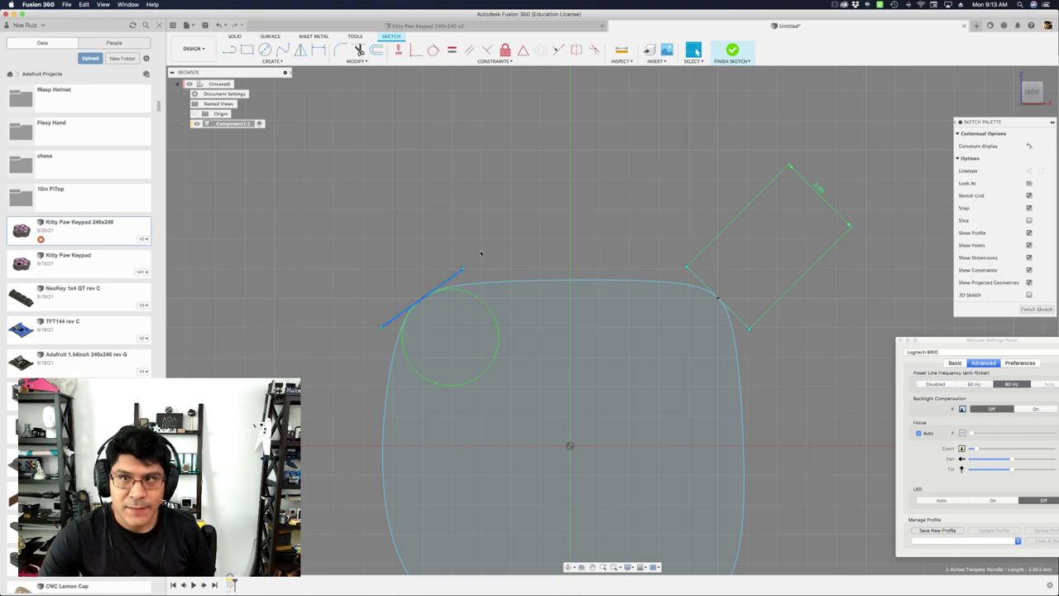
{"action": "left_click", "coordinate": [701, 282], "text": "shift"}
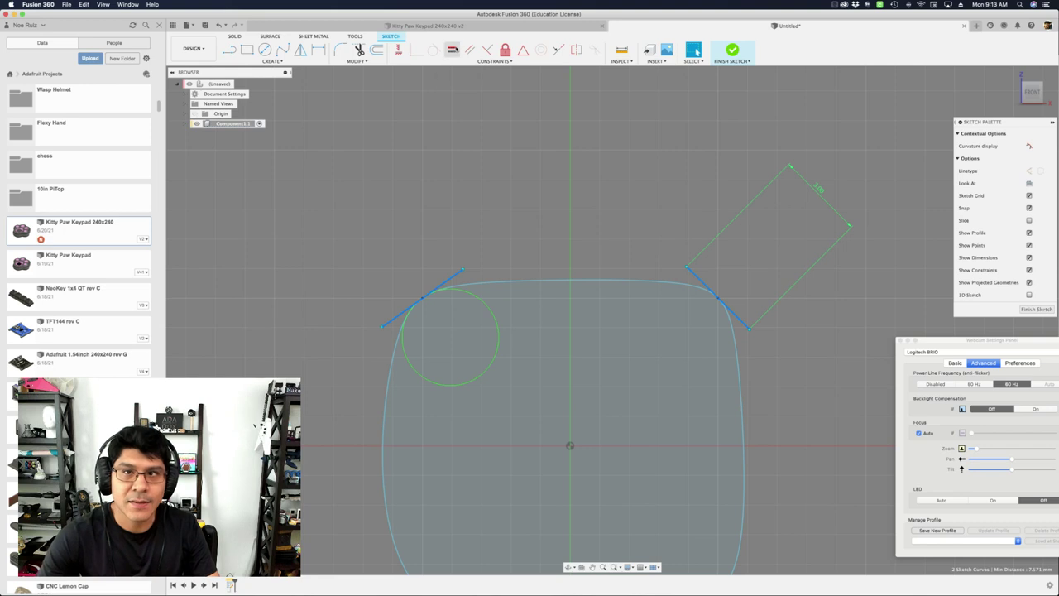
{"action": "left_click", "coordinate": [452, 49]}
{"action": "scroll", "coordinate": [678, 291], "scroll_direction": "up", "scroll_amount": 1}
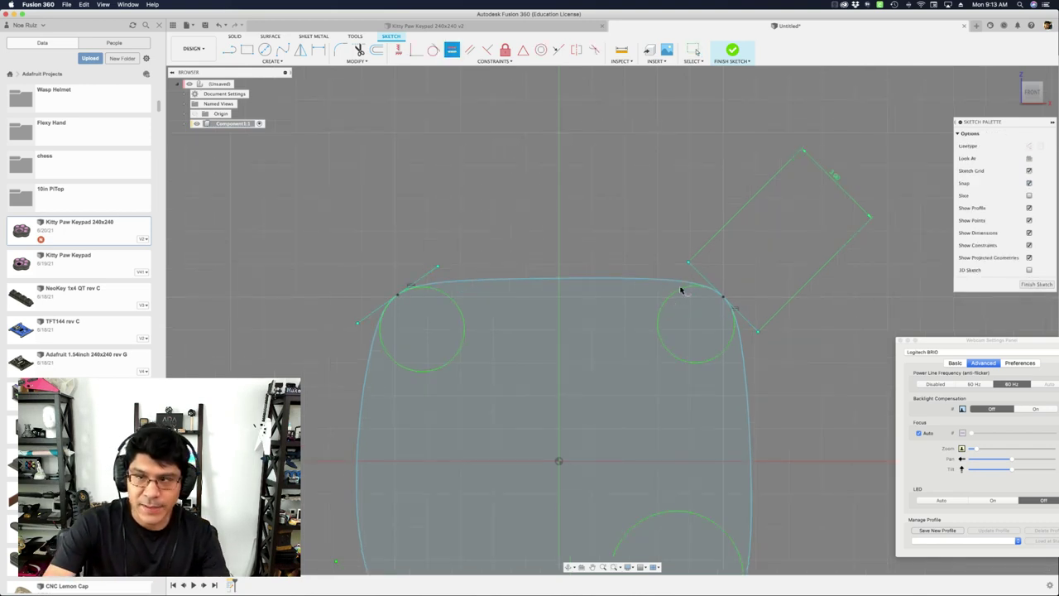
{"action": "scroll", "coordinate": [683, 280], "scroll_direction": "down", "scroll_amount": 2}
{"action": "key", "text": "Escape"}
{"action": "left_click", "coordinate": [468, 277]}
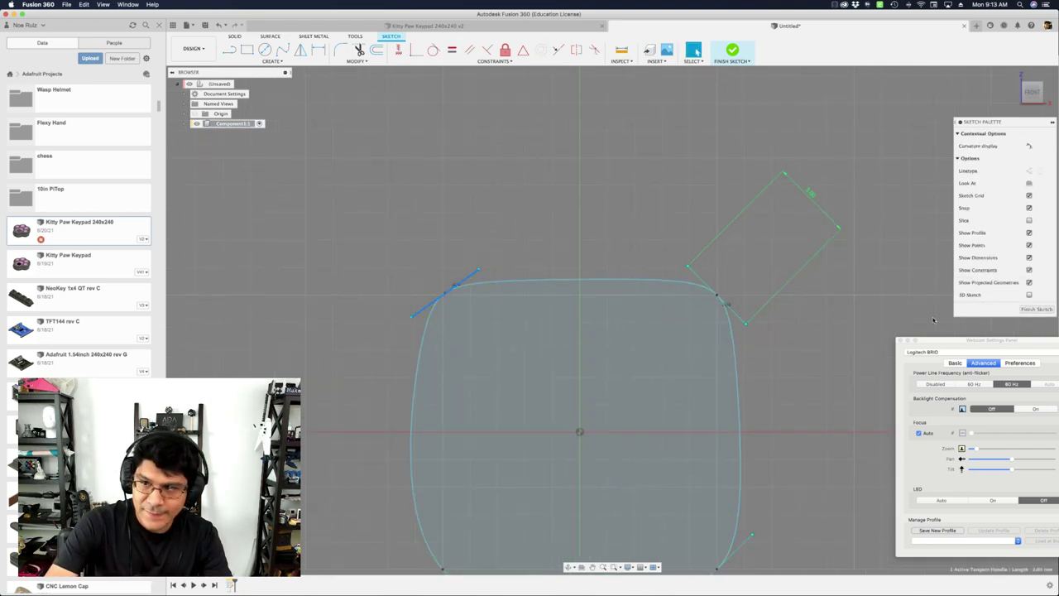
Set the length dimension of the upper-right tangent handle to 4 mm
{"action": "left_click_drag", "start_coordinate": [948, 346], "coordinate": [677, 594]}
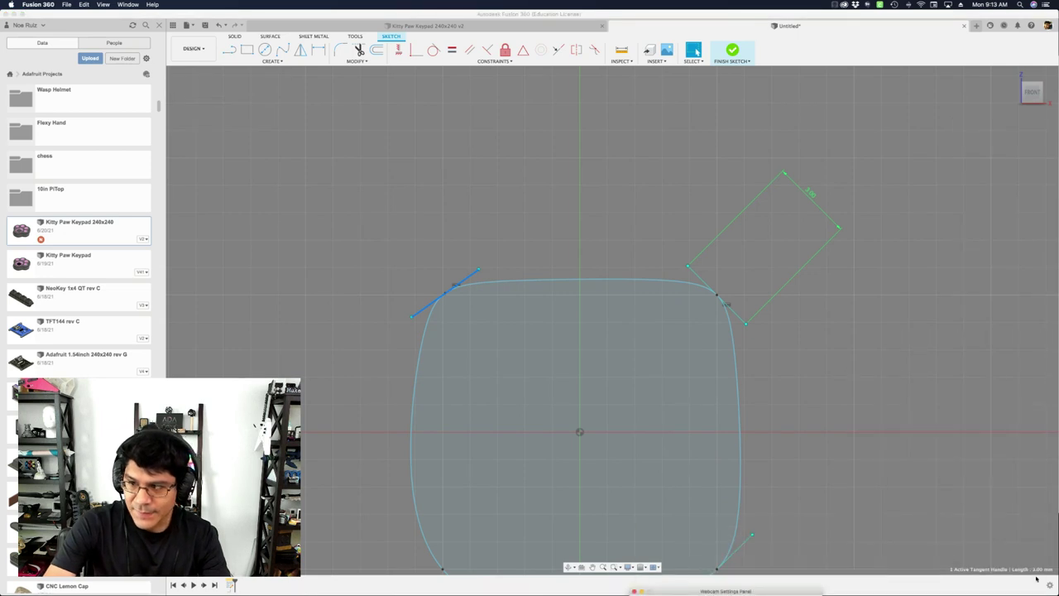
{"action": "left_click", "coordinate": [918, 388]}
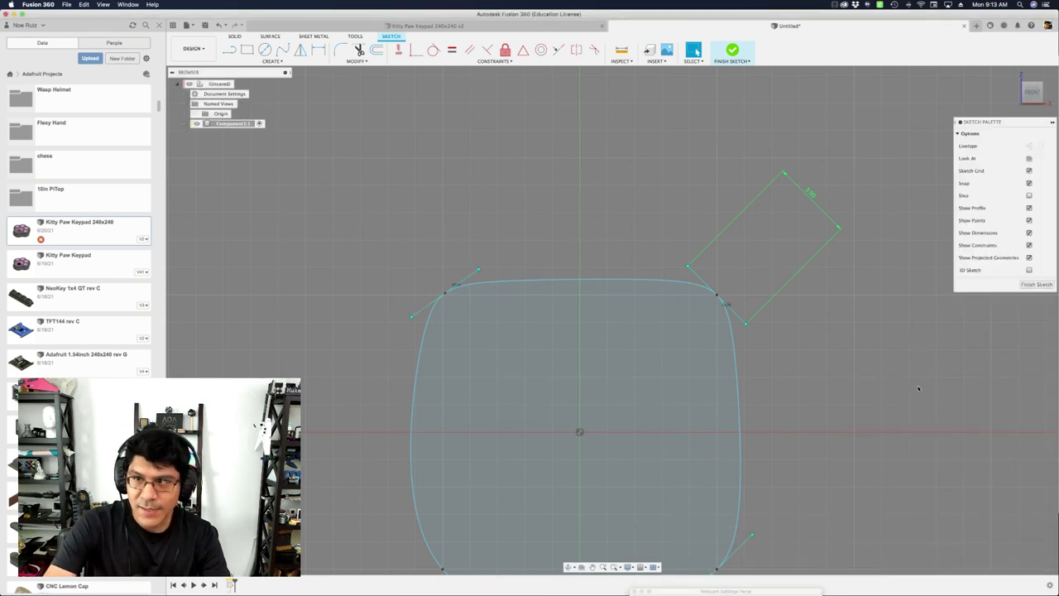
{"action": "double_click", "coordinate": [809, 198]}
{"action": "type", "text": "4"}
{"action": "key", "text": "Return"}
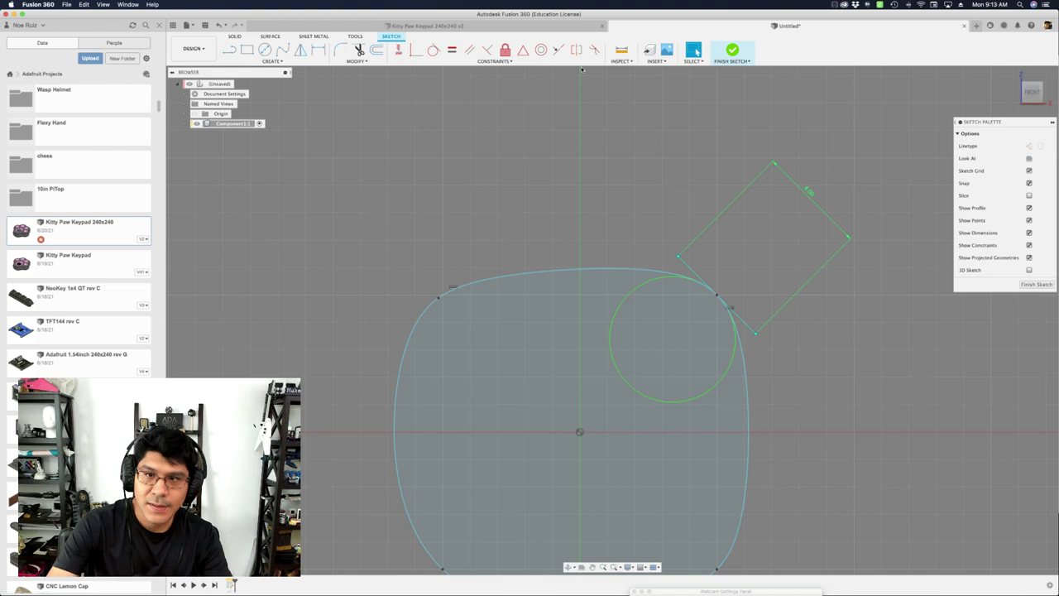
Tilt the spline's upper-left tangent handle to a steeper angle by its upper end and review the overall outline
{"action": "left_click", "coordinate": [440, 296]}
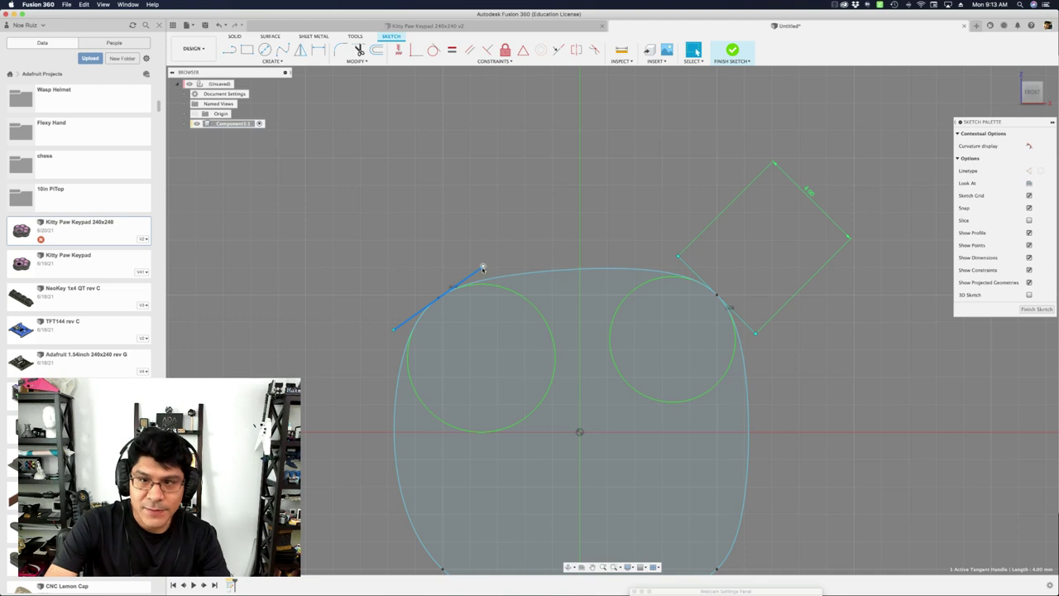
{"action": "left_click_drag", "start_coordinate": [483, 268], "coordinate": [470, 226]}
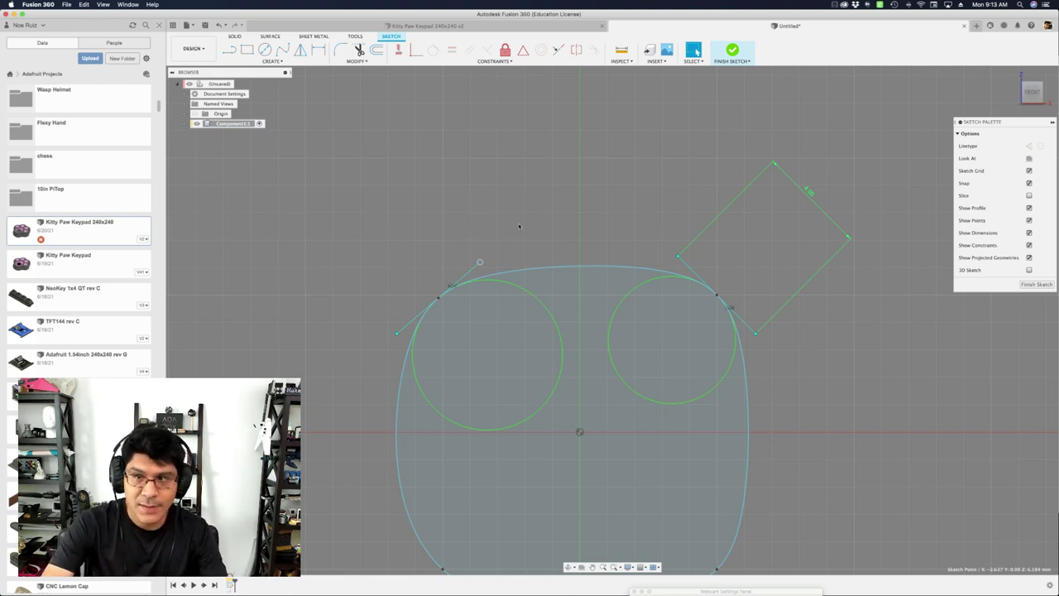
{"action": "scroll", "coordinate": [524, 228], "scroll_direction": "down", "scroll_amount": 1}
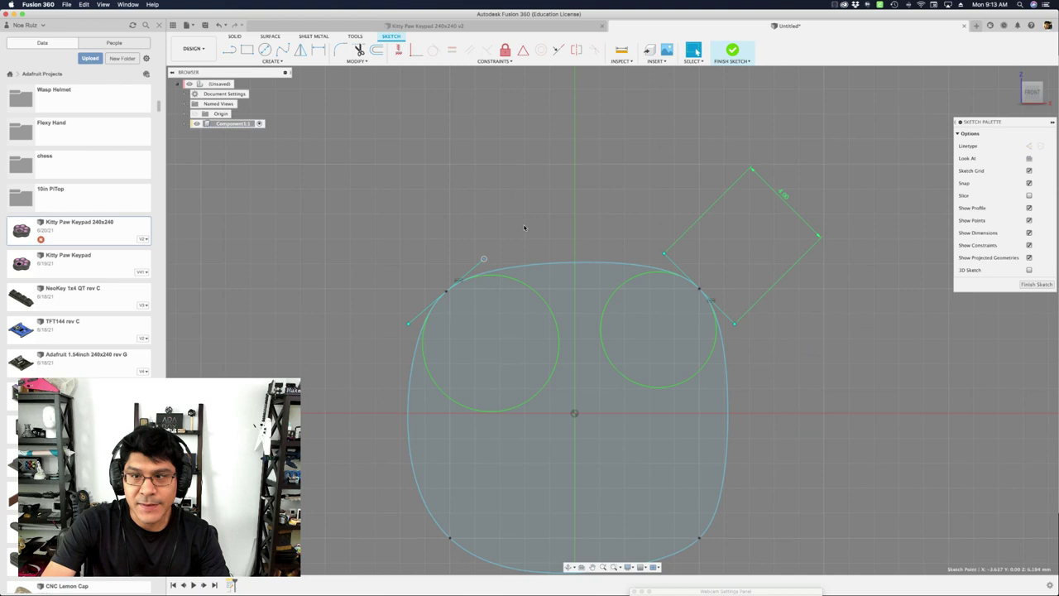
{"action": "scroll", "coordinate": [521, 210], "scroll_direction": "down", "scroll_amount": 1}
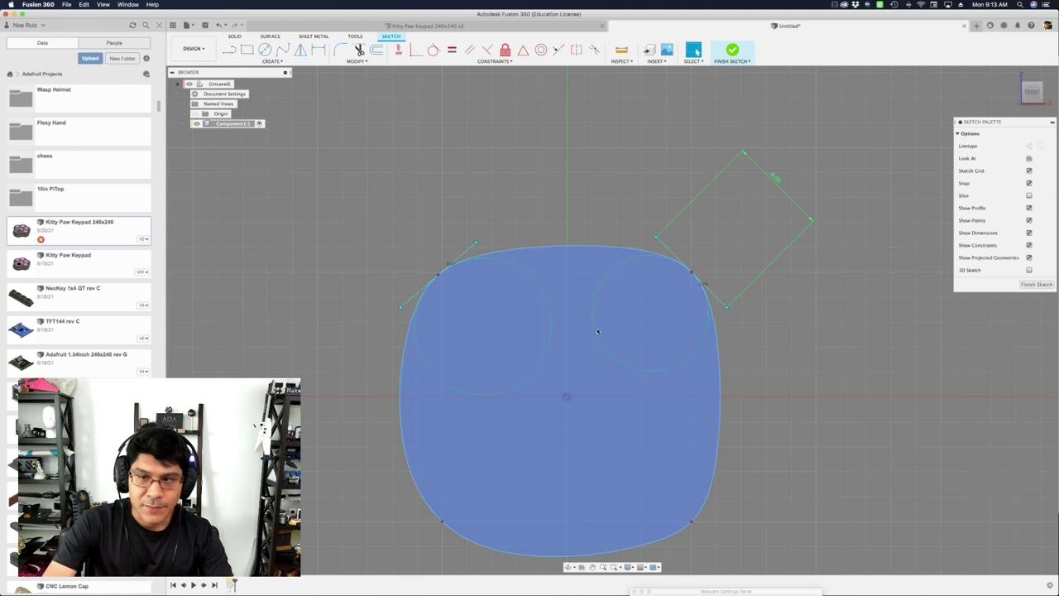
{"action": "scroll", "coordinate": [579, 357], "scroll_direction": "down", "scroll_amount": 1}
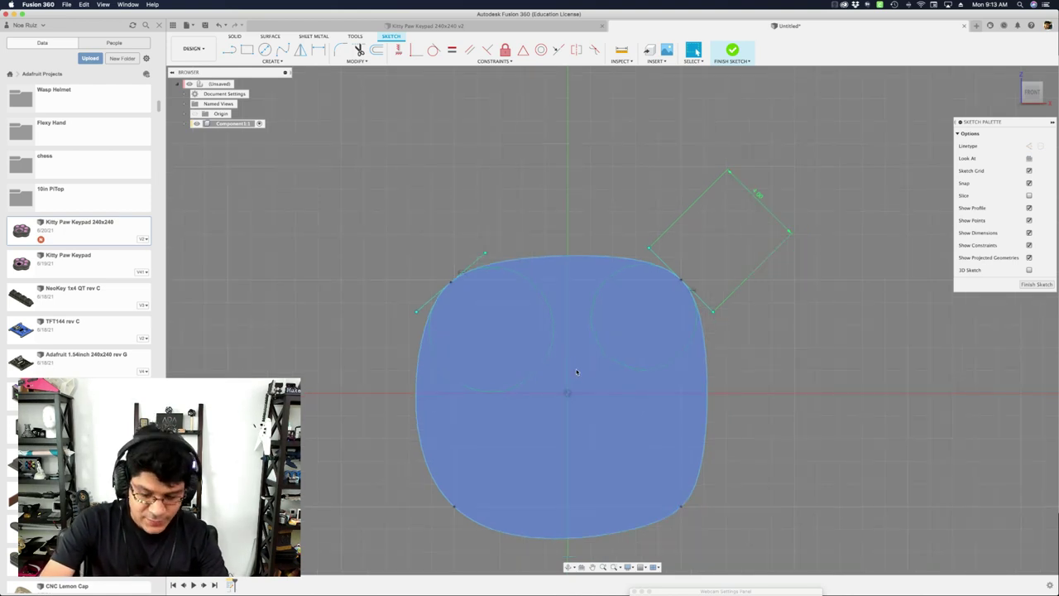
{"action": "scroll", "coordinate": [575, 368], "scroll_direction": "down", "scroll_amount": 2}
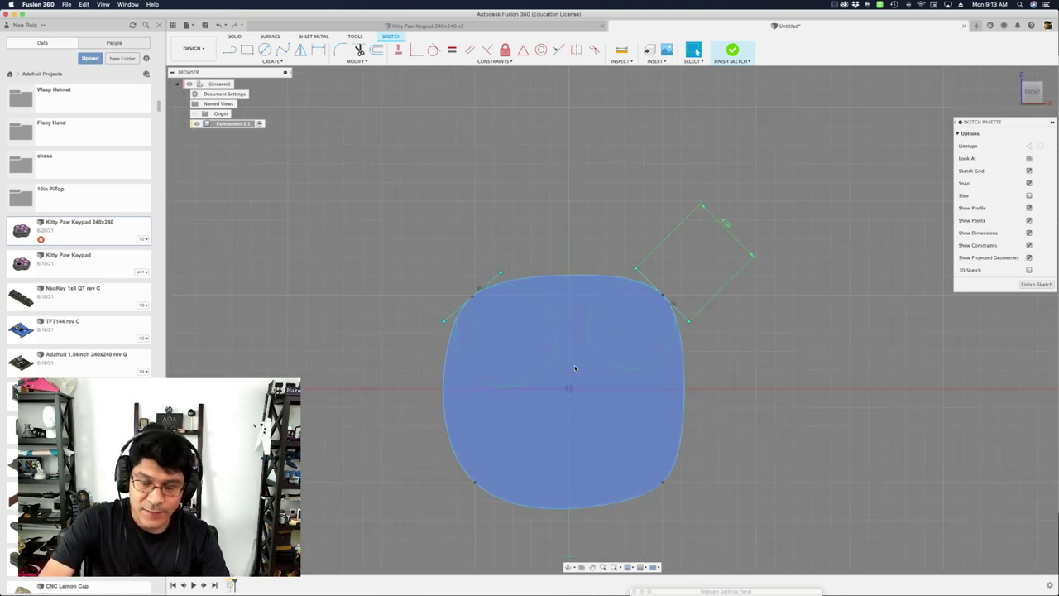
{"action": "scroll", "coordinate": [579, 361], "scroll_direction": "up", "scroll_amount": 2}
{"action": "scroll", "coordinate": [570, 324], "scroll_direction": "down", "scroll_amount": 2}
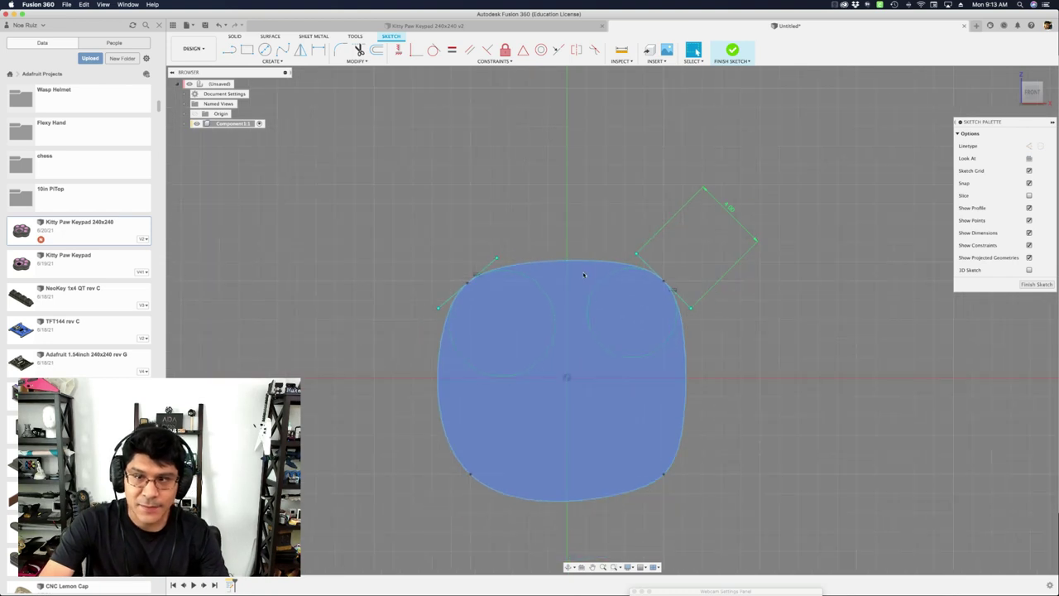
Shift the entire closed spline slightly right and down, away from its centred placement on the origin
{"action": "left_click_drag", "start_coordinate": [590, 261], "coordinate": [612, 270]}
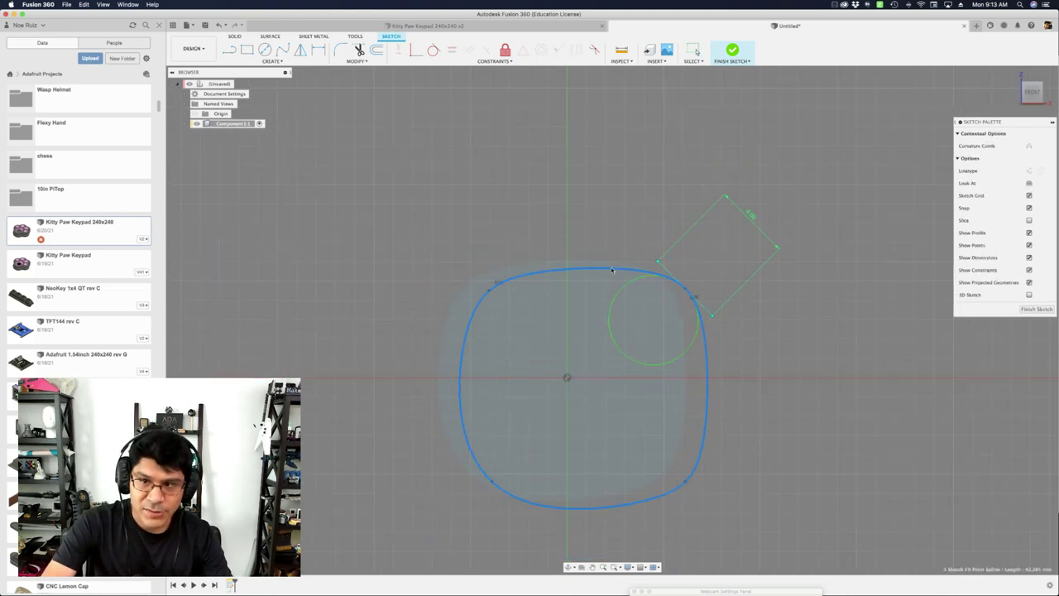
{"action": "left_click", "coordinate": [618, 240]}
{"action": "key", "text": "l"}
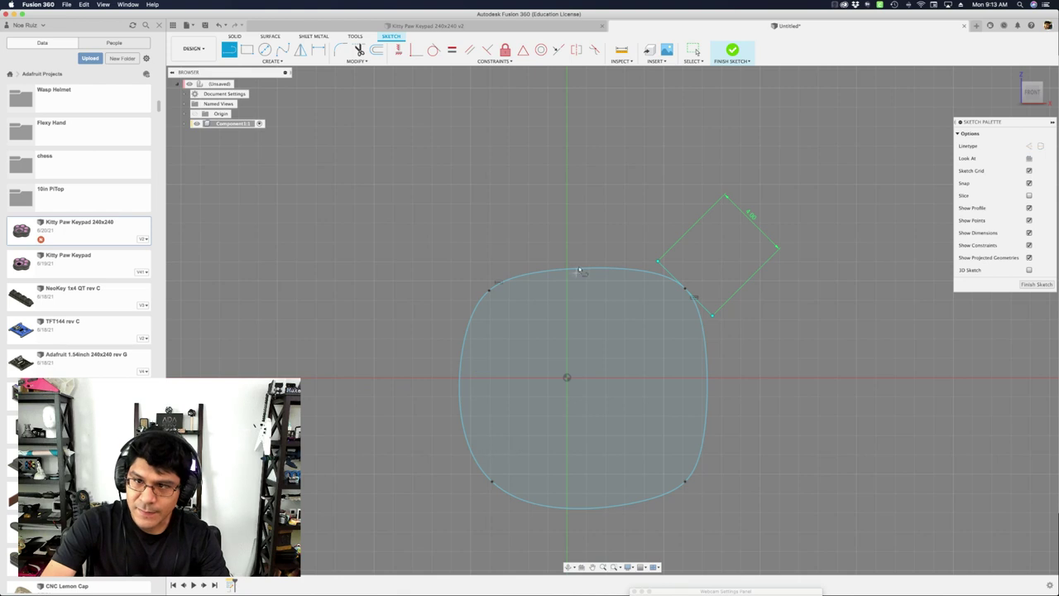
{"action": "key", "text": "Escape"}
Draw a two-point rectangle 30 mm wide and 25 mm high to the right of the spline
{"action": "scroll", "coordinate": [618, 270], "scroll_direction": "down", "scroll_amount": 1}
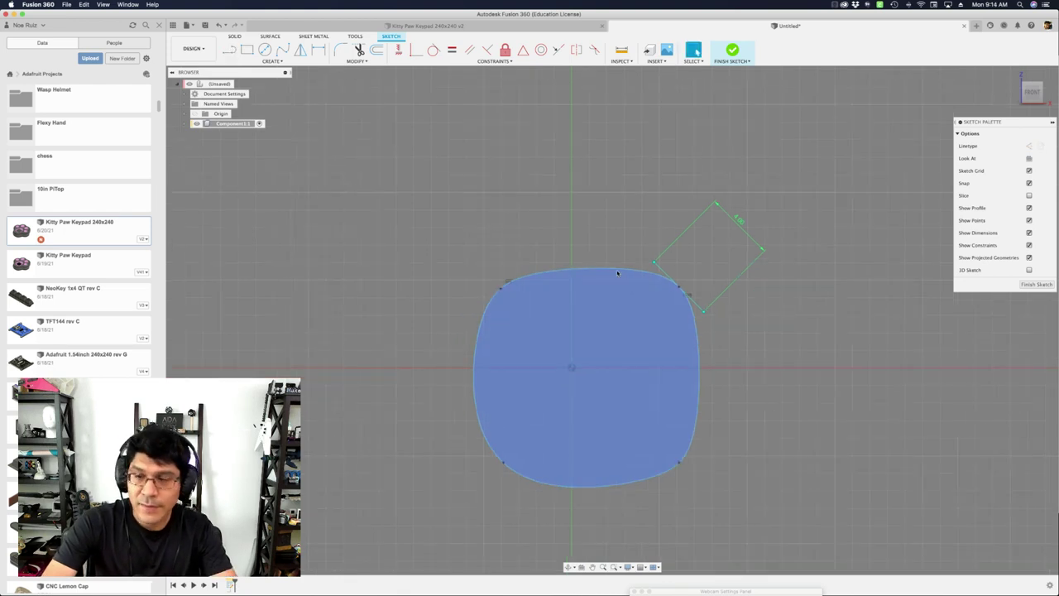
{"action": "mouse_move", "coordinate": [785, 334]}
{"action": "middle_mouse_down"}
{"action": "mouse_move", "coordinate": [752, 316]}
{"action": "mouse_move", "coordinate": [720, 322]}
{"action": "middle_mouse_up"}
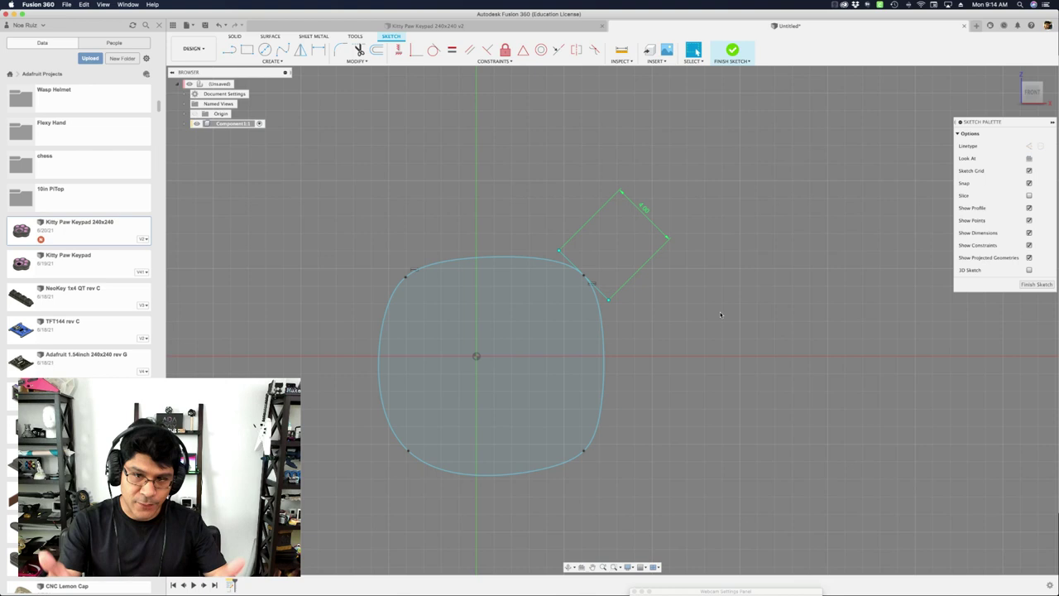
{"action": "scroll", "coordinate": [744, 306], "scroll_direction": "right", "scroll_amount": 5}
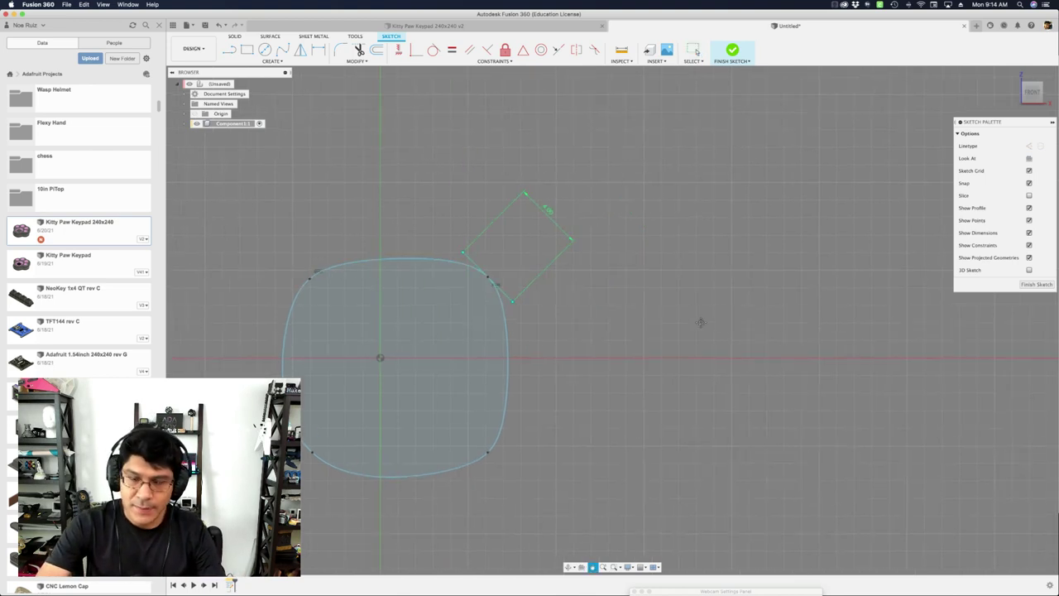
{"action": "key", "text": "r"}
{"action": "scroll", "coordinate": [628, 256], "scroll_direction": "up", "scroll_amount": 2}
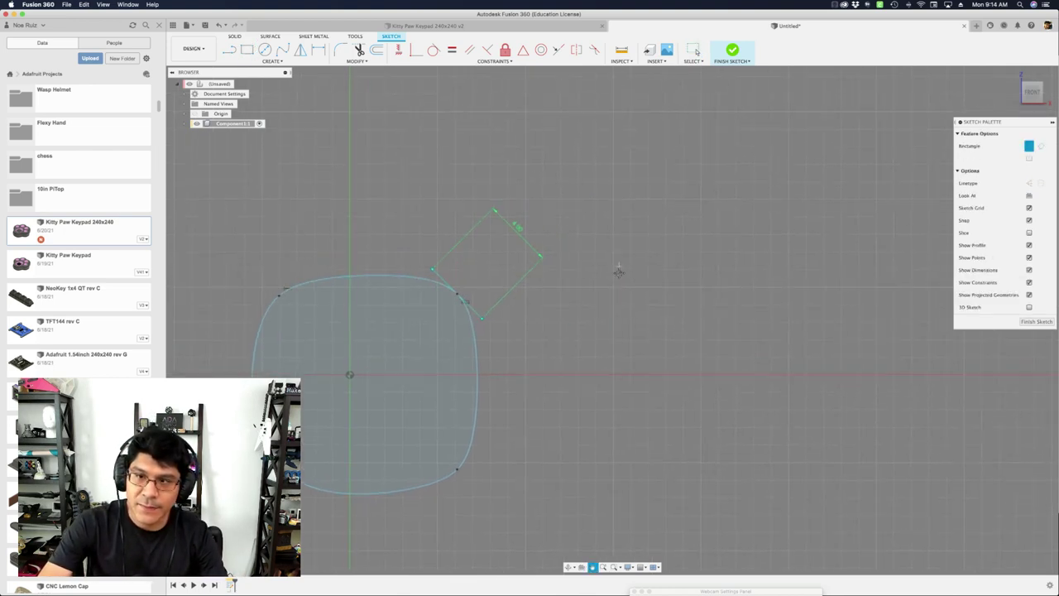
{"action": "left_click", "coordinate": [612, 199]}
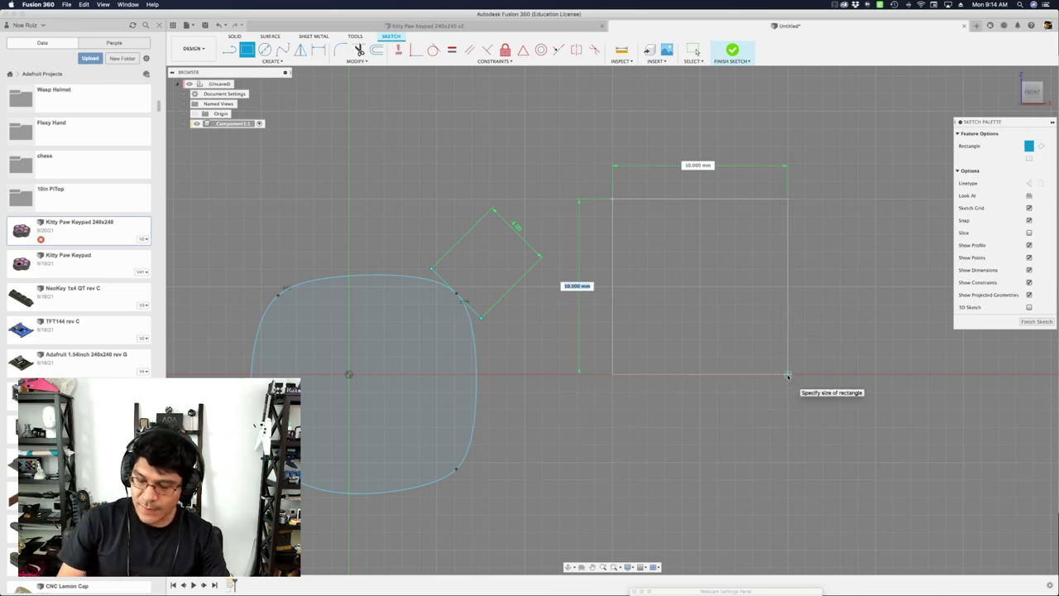
{"action": "key", "text": "Tab"}
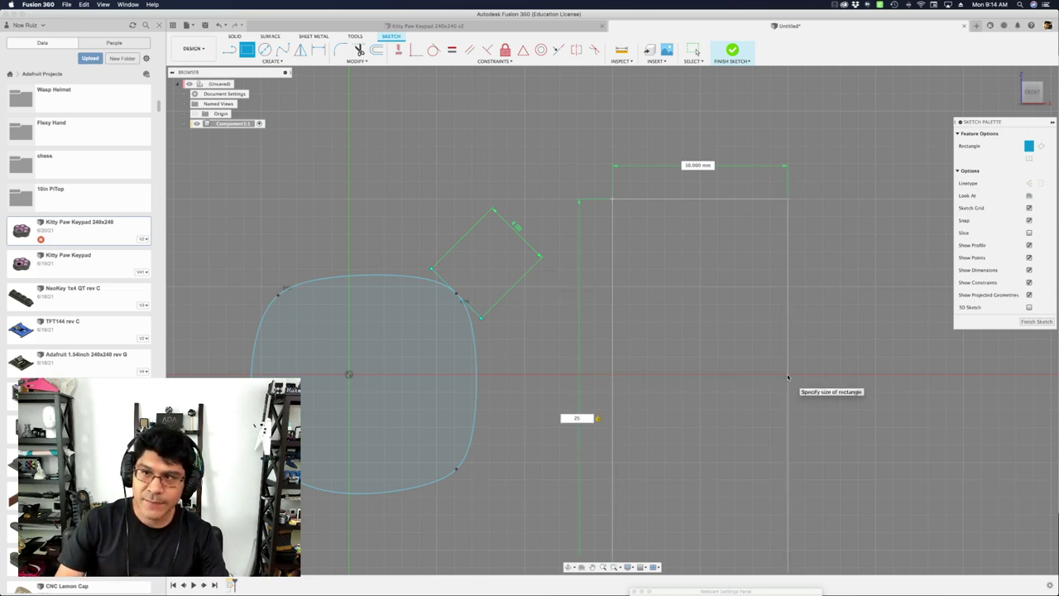
{"action": "type", "text": "30"}
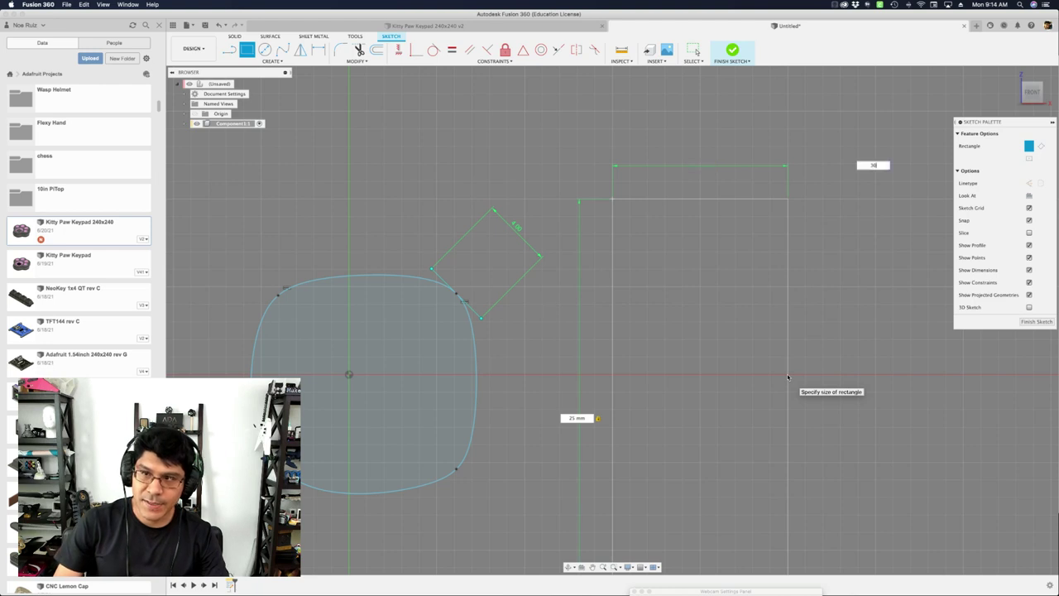
{"action": "key", "text": "Return"}
{"action": "scroll", "coordinate": [700, 303], "scroll_direction": "down", "scroll_amount": 5}
{"action": "key", "text": "Escape"}
{"action": "middle_click_drag", "start_coordinate": [650, 307], "coordinate": [576, 295]}
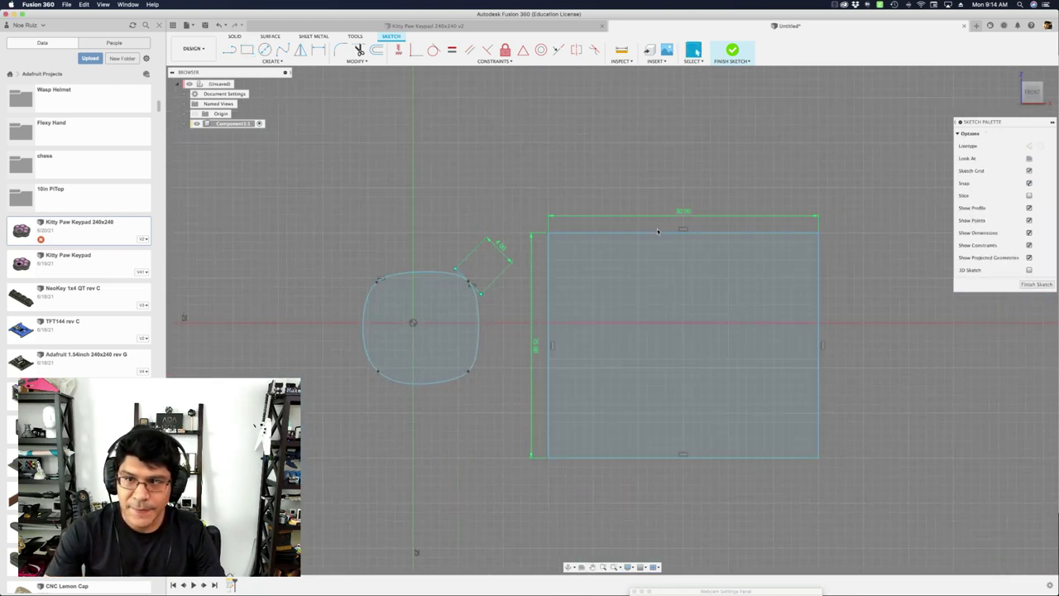
Try a diagonal line from the midpoint of the rectangle's top edge to the midpoint of its left edge, and undo it
{"action": "scroll", "coordinate": [704, 206], "scroll_direction": "up", "scroll_amount": 2}
{"action": "key", "text": "r"}
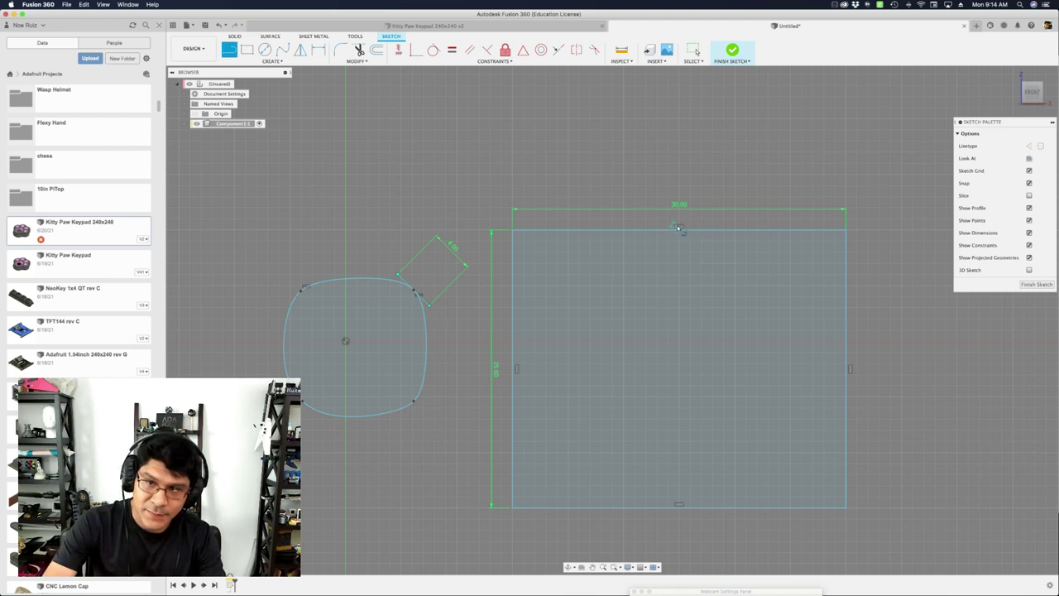
{"action": "left_click", "coordinate": [679, 228]}
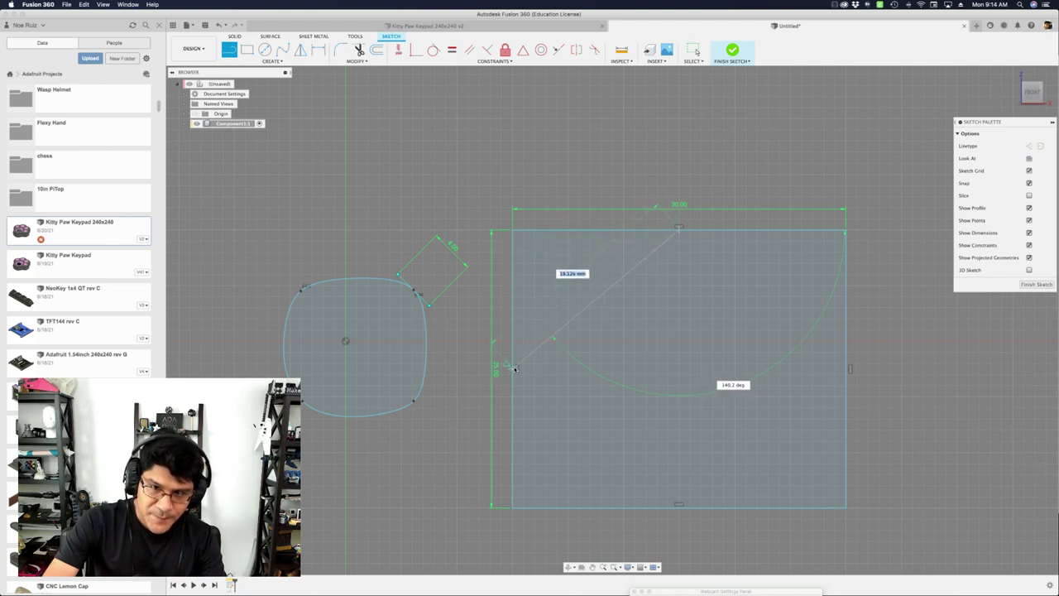
{"action": "scroll", "coordinate": [514, 369], "scroll_direction": "up", "scroll_amount": 2}
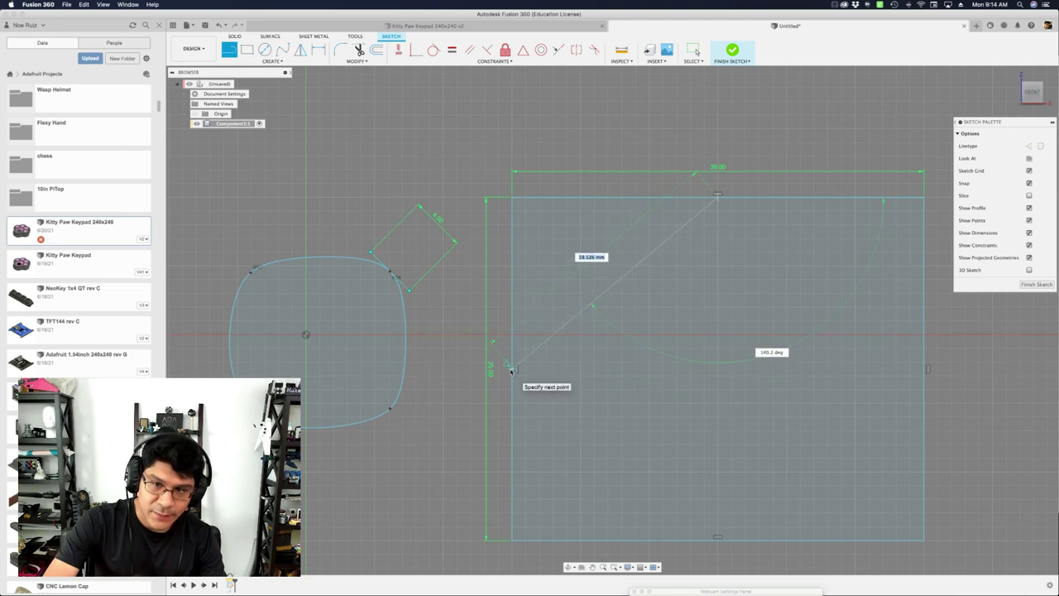
{"action": "left_click", "coordinate": [513, 368]}
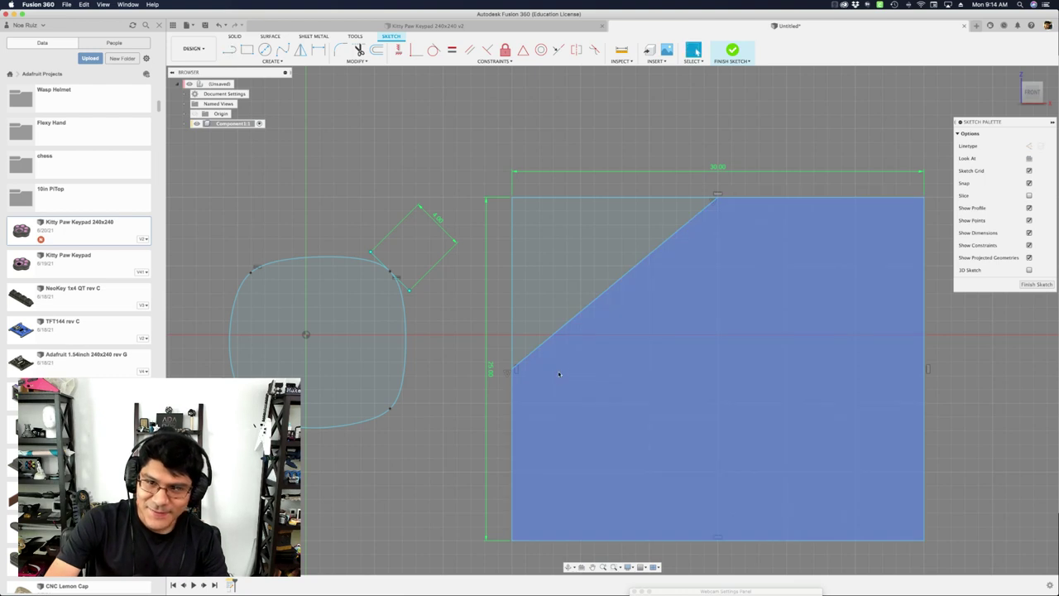
{"action": "key", "text": "super+z"}
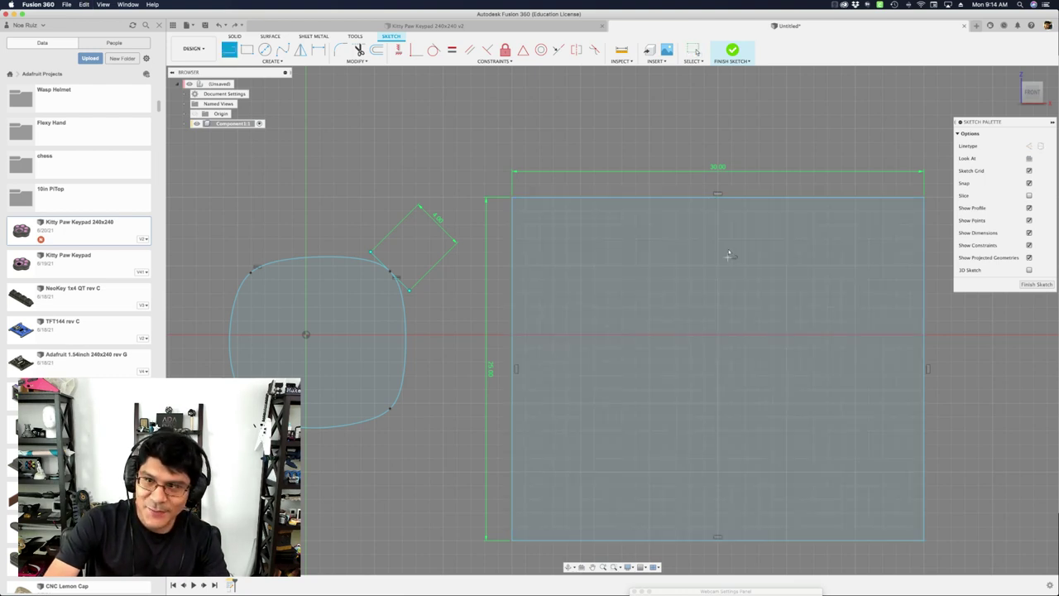
Draw lines from the rectangle's top-edge midpoint straight down to its centre and across to its left-edge midpoint
{"action": "left_click", "coordinate": [716, 195]}
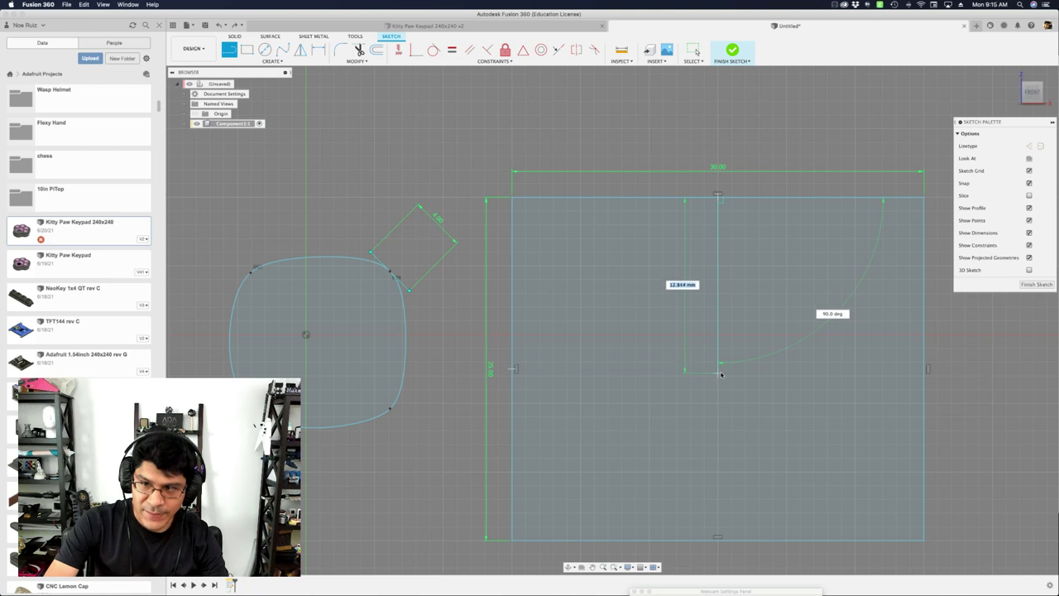
{"action": "left_click", "coordinate": [719, 369]}
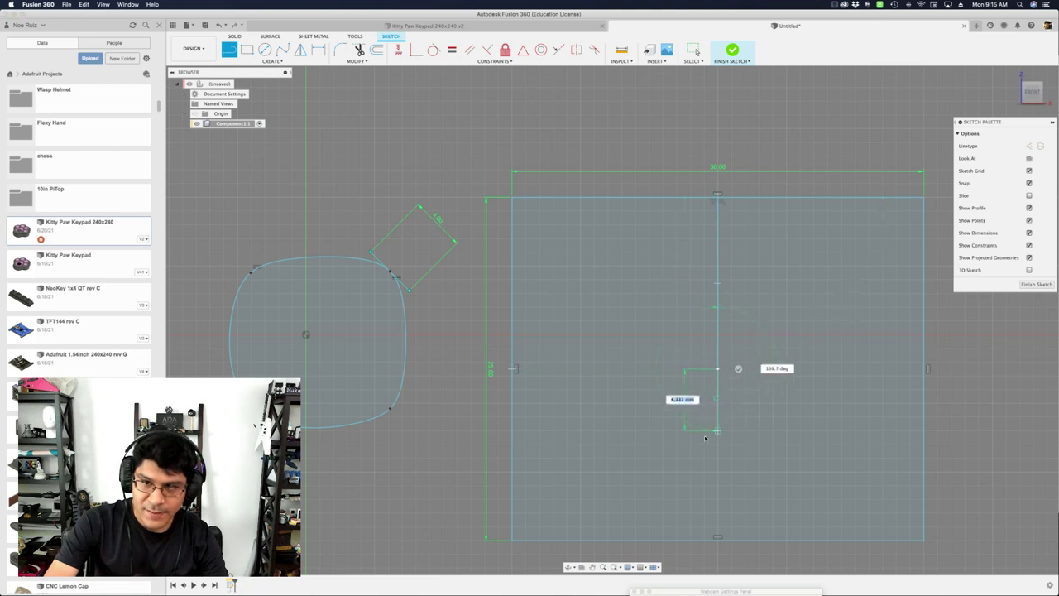
{"action": "left_click", "coordinate": [513, 368]}
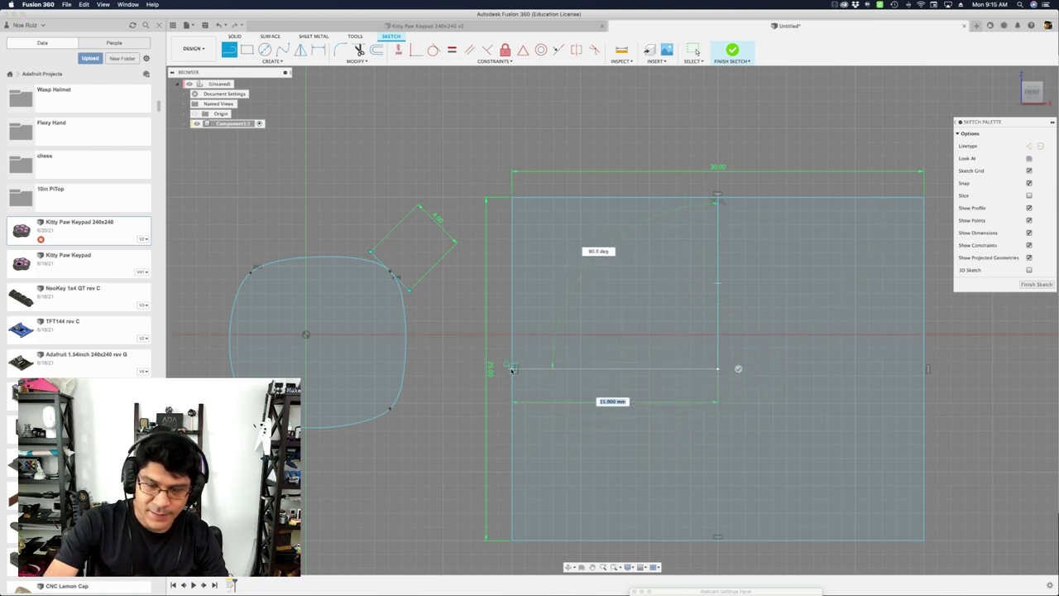
{"action": "key", "text": "Escape"}
Examine the midpoint constraints at the two lines' outer ends and the coincident constraint at their shared corner
{"action": "scroll", "coordinate": [662, 361], "scroll_direction": "down", "scroll_amount": 1}
{"action": "left_click", "coordinate": [733, 231]}
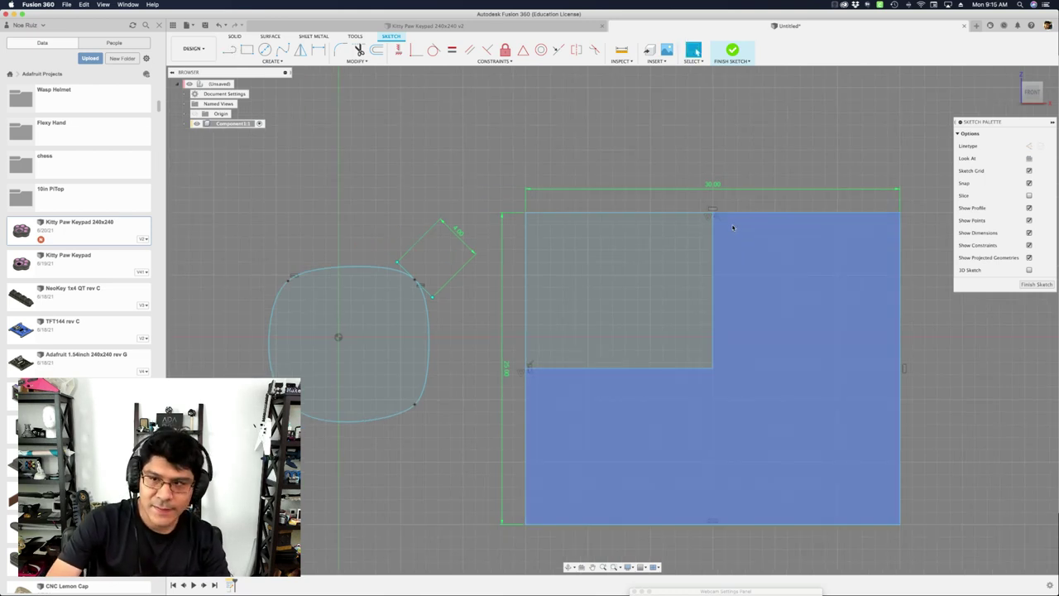
{"action": "left_click", "coordinate": [731, 227]}
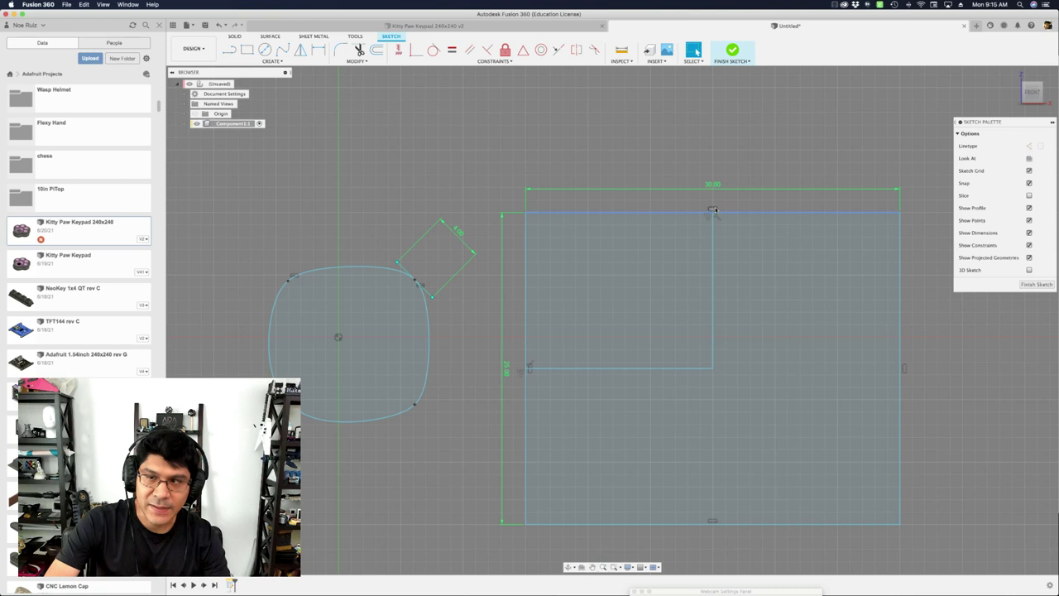
{"action": "left_click", "coordinate": [708, 217]}
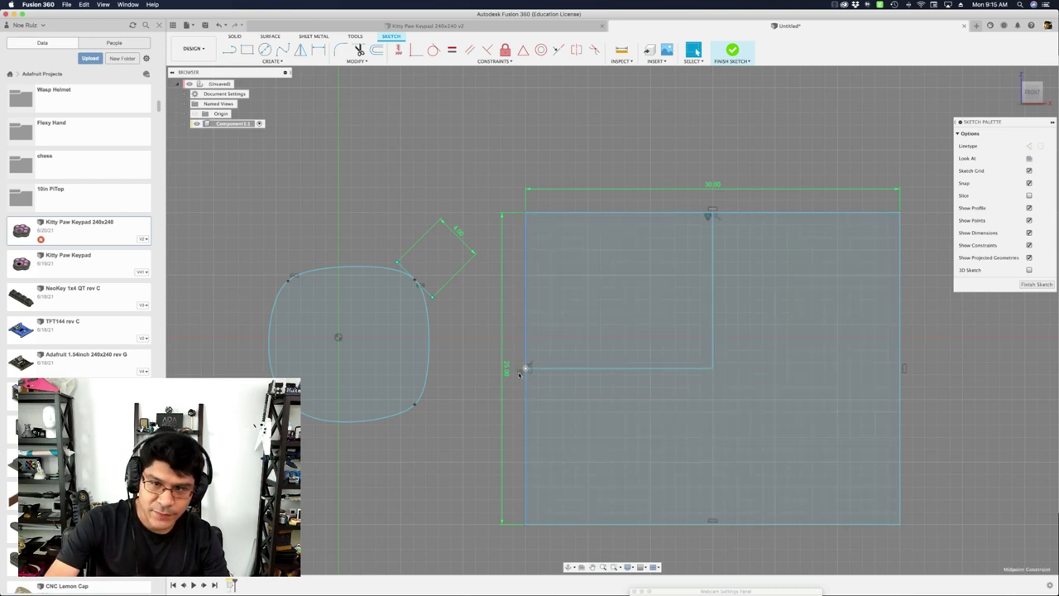
{"action": "left_click", "coordinate": [659, 368]}
{"action": "left_click", "coordinate": [713, 369]}
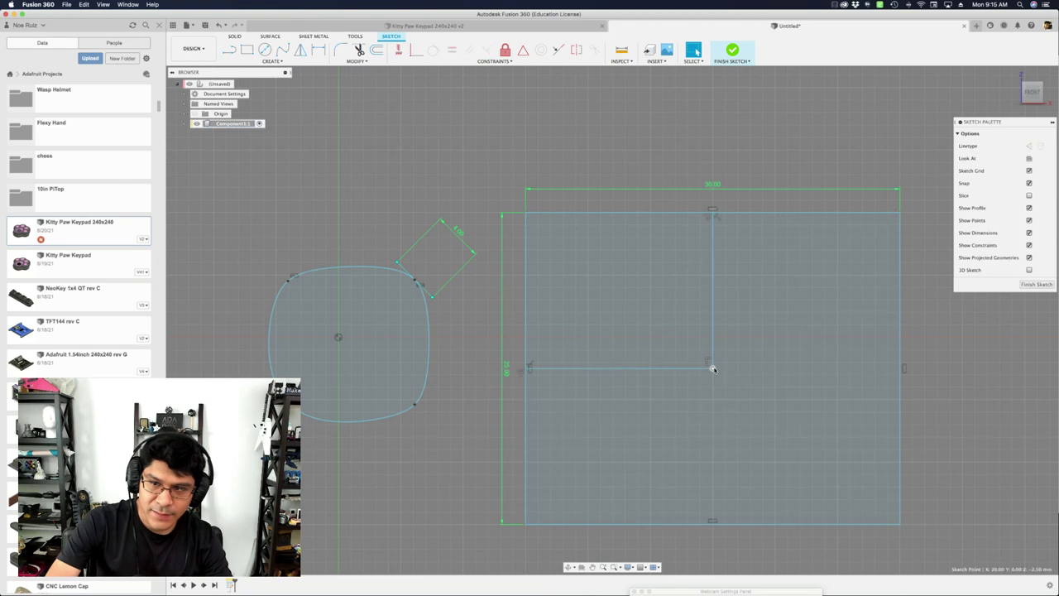
{"action": "left_click", "coordinate": [707, 361]}
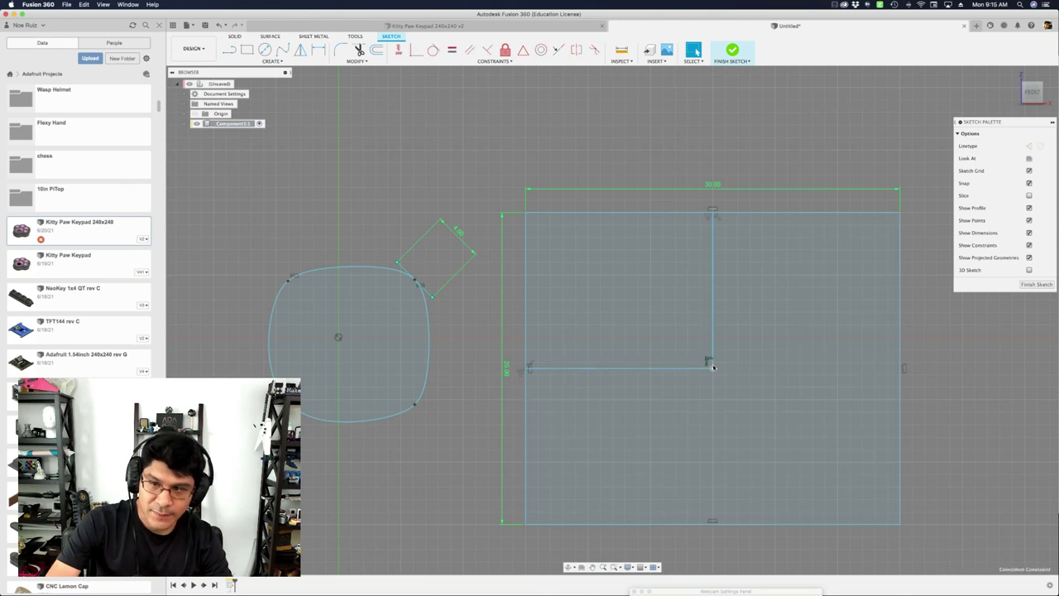
Move the rectangle by the shared corner of its two inner lines and snap that centre point onto the sketch origin
{"action": "scroll", "coordinate": [713, 367], "scroll_direction": "down", "scroll_amount": 2}
{"action": "mouse_move", "coordinate": [714, 370]}
{"action": "left_mouse_down"}
{"action": "mouse_move", "coordinate": [803, 336]}
{"action": "mouse_move", "coordinate": [620, 345]}
{"action": "mouse_move", "coordinate": [858, 421]}
{"action": "mouse_move", "coordinate": [654, 273]}
{"action": "mouse_move", "coordinate": [666, 424]}
{"action": "mouse_move", "coordinate": [666, 399]}
{"action": "left_mouse_up"}
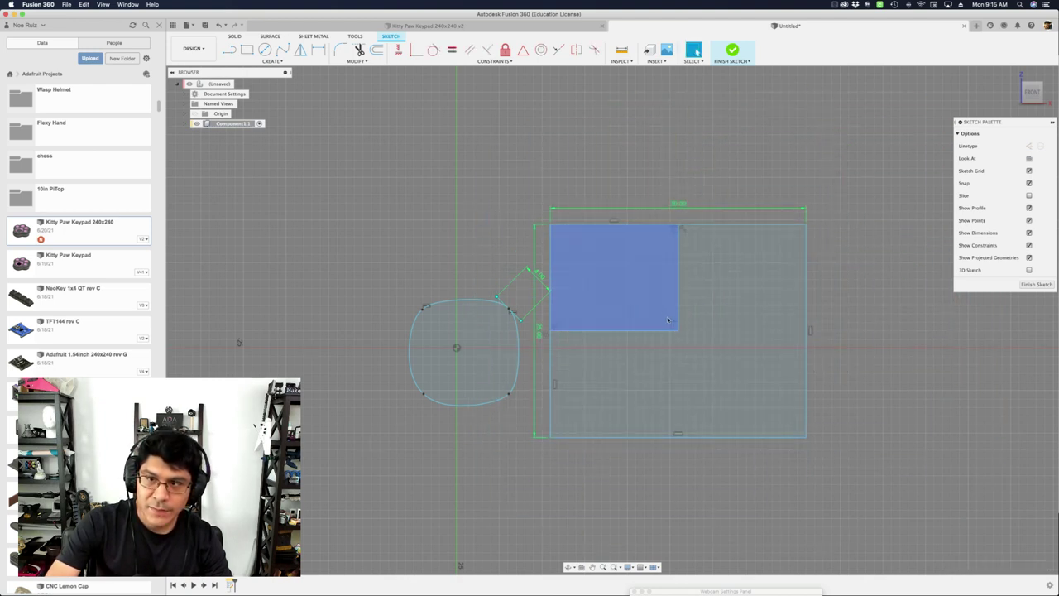
{"action": "mouse_move", "coordinate": [669, 331]}
{"action": "left_mouse_down"}
{"action": "mouse_move", "coordinate": [685, 324]}
{"action": "mouse_move", "coordinate": [451, 348]}
{"action": "left_mouse_up"}
{"action": "scroll", "coordinate": [566, 311], "scroll_direction": "down", "scroll_amount": 3}
{"action": "scroll", "coordinate": [392, 258], "scroll_direction": "up", "scroll_amount": 2}
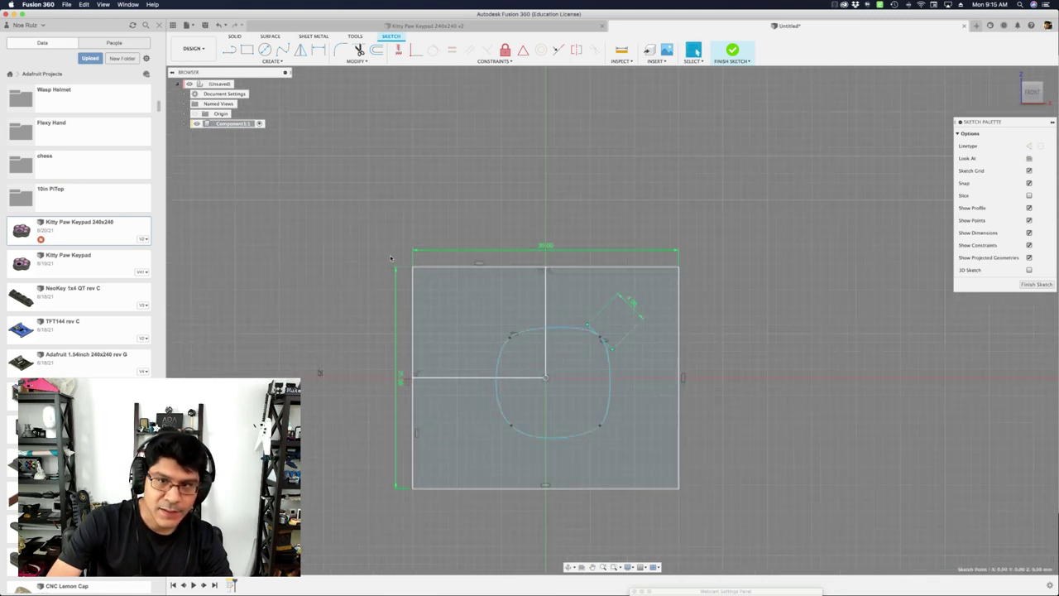
Convert all four sides of the 30 by 25 mm rectangle to construction lines
{"action": "middle_click_drag", "start_coordinate": [445, 214], "coordinate": [524, 184]}
{"action": "scroll", "coordinate": [529, 273], "scroll_direction": "up", "scroll_amount": 2}
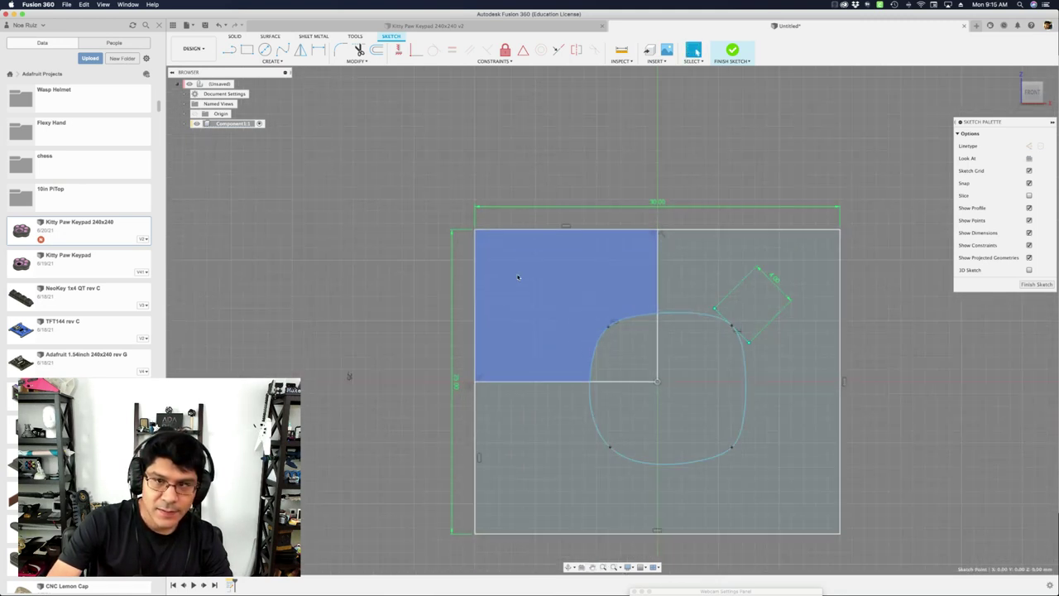
{"action": "double_click", "coordinate": [512, 232]}
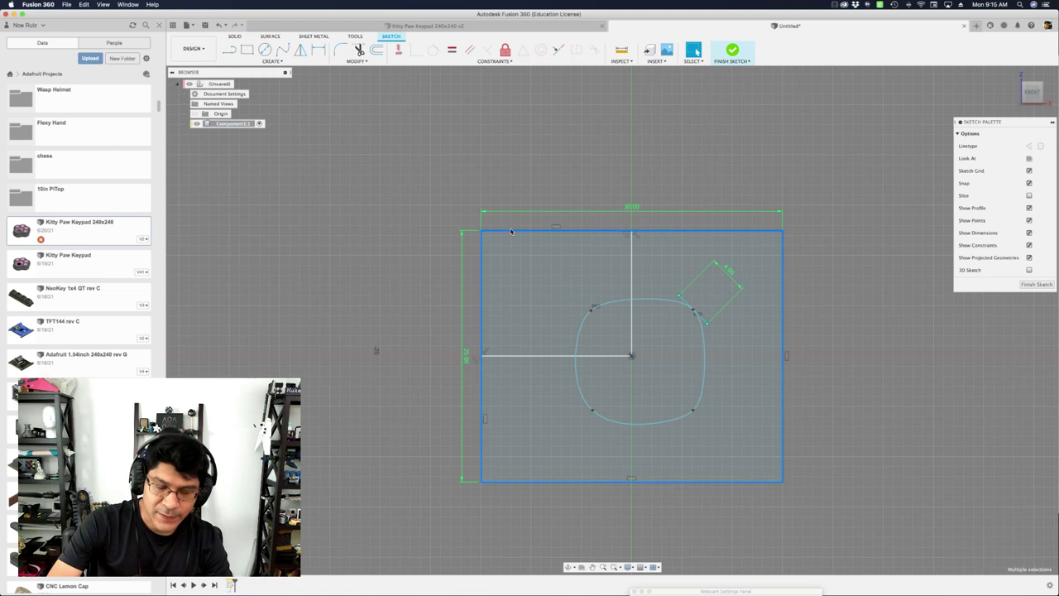
{"action": "key", "text": "x"}
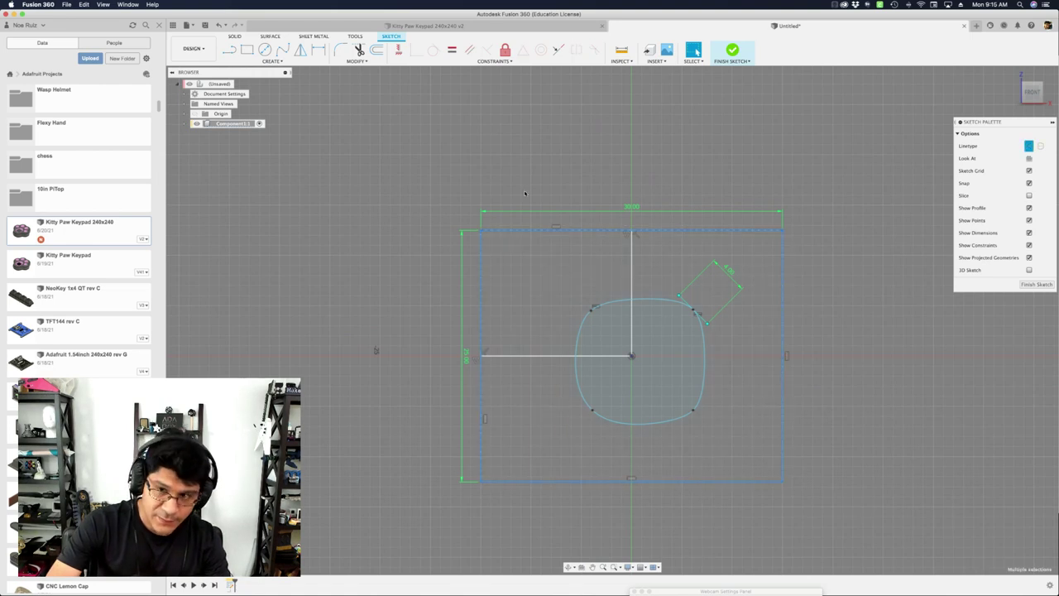
{"action": "left_click", "coordinate": [526, 186]}
Convert the two inner lines that meet at the origin to construction lines
{"action": "left_click", "coordinate": [496, 359]}
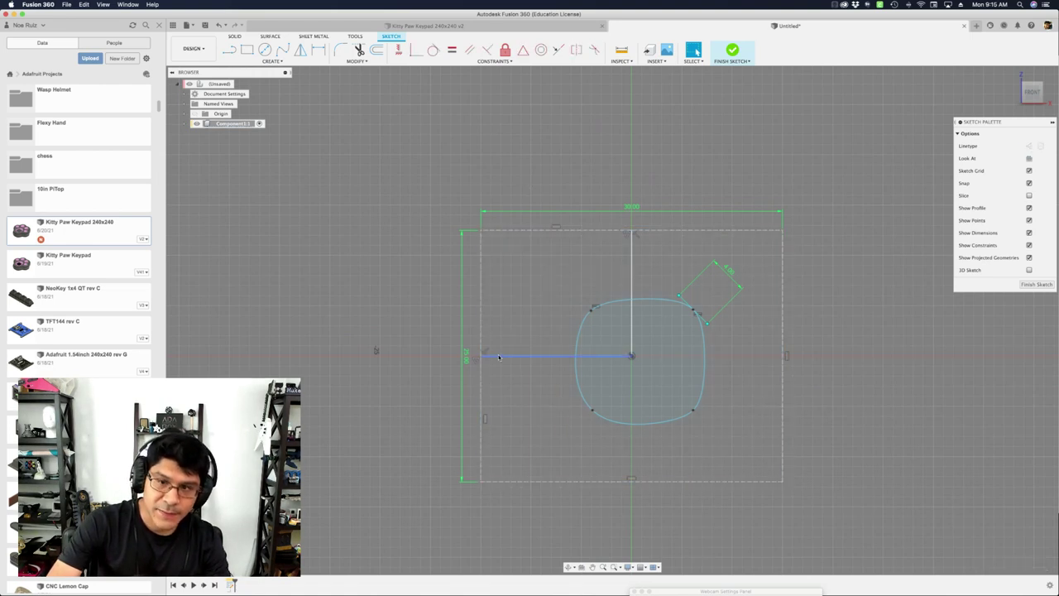
{"action": "left_click", "coordinate": [635, 263], "text": "shift"}
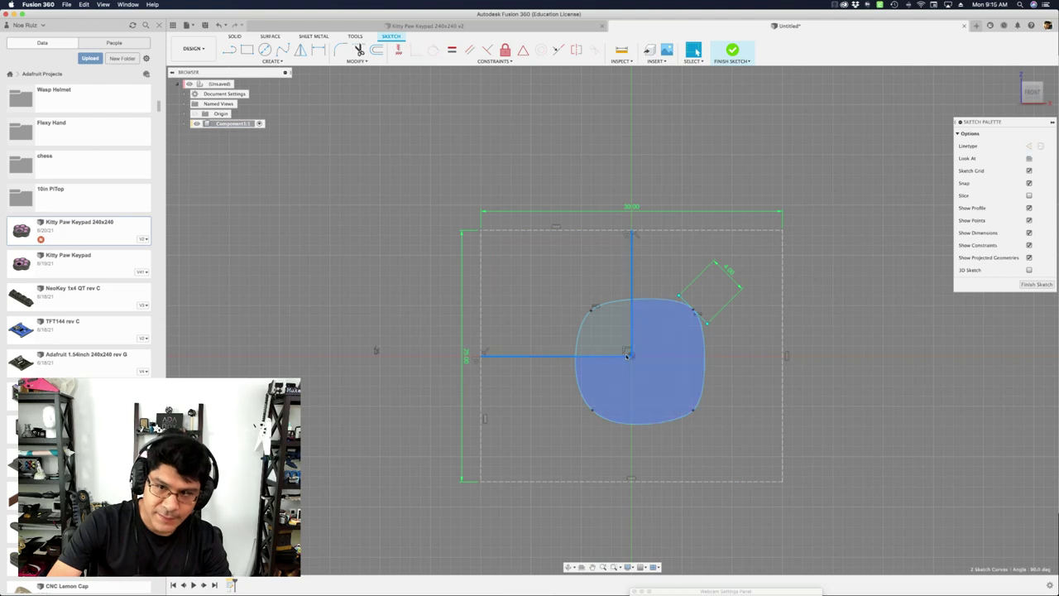
{"action": "key", "text": "x"}
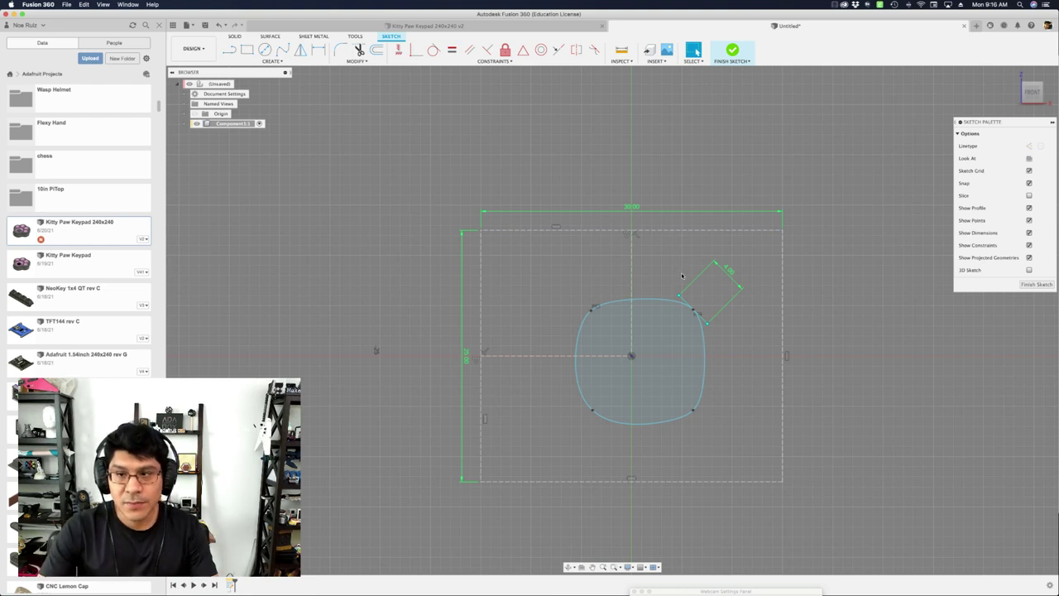
Examine the spline's upper-right fit point in relation to the construction rectangle's upper corners
{"action": "scroll", "coordinate": [693, 307], "scroll_direction": "up", "scroll_amount": 2}
{"action": "double_click", "coordinate": [694, 312]}
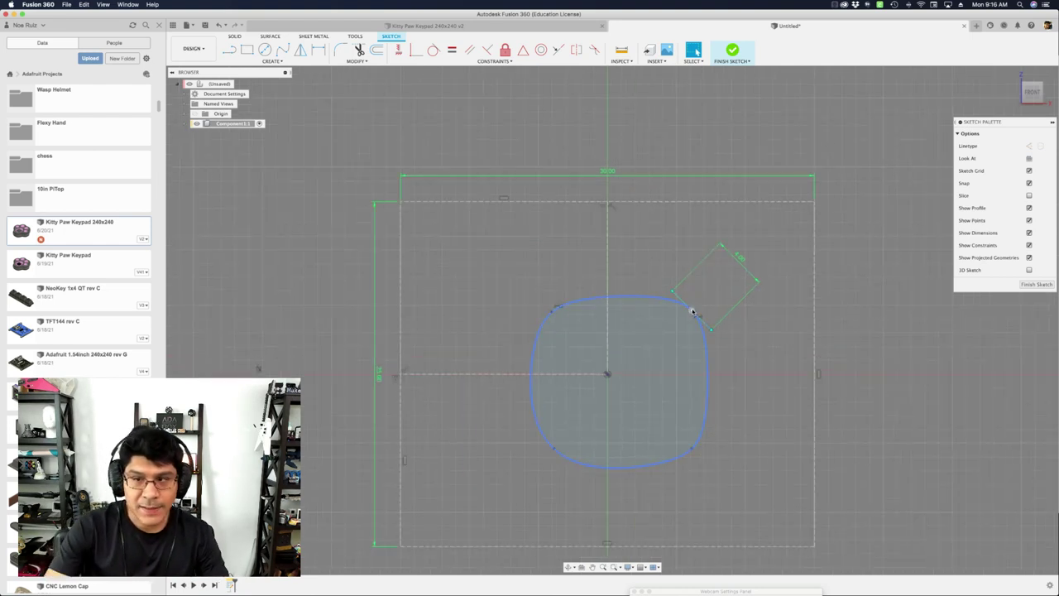
{"action": "left_click", "coordinate": [693, 311]}
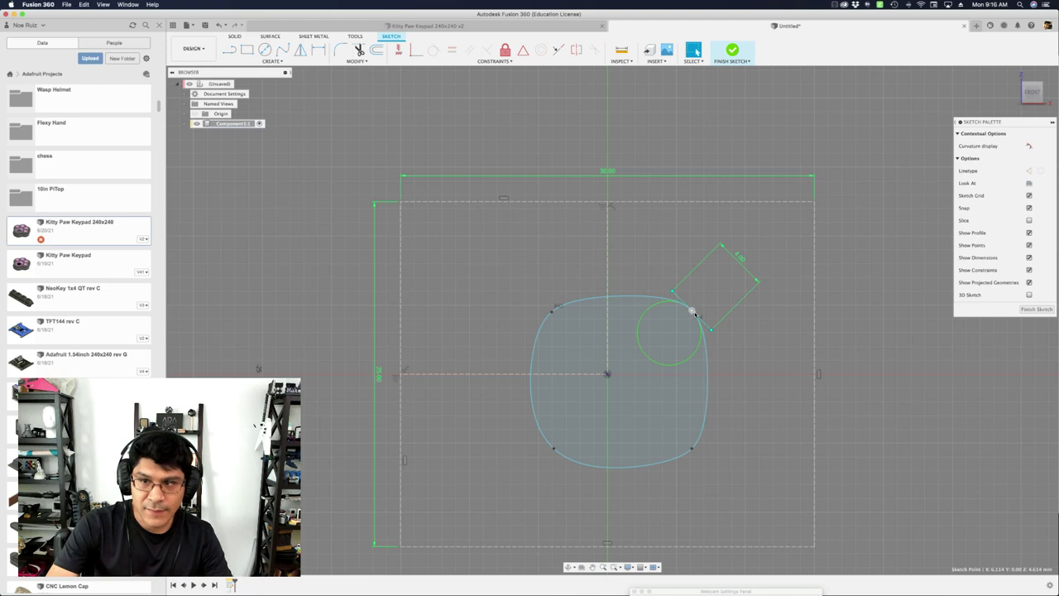
{"action": "left_click", "coordinate": [811, 204]}
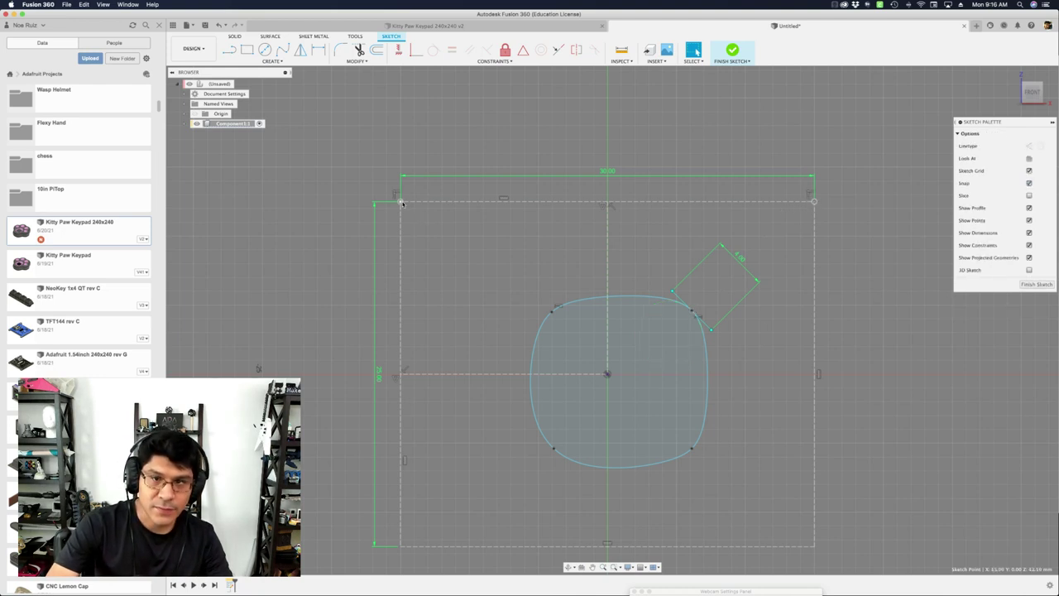
{"action": "scroll", "coordinate": [470, 227], "scroll_direction": "down", "scroll_amount": 3}
{"action": "scroll", "coordinate": [435, 439], "scroll_direction": "up", "scroll_amount": 2}
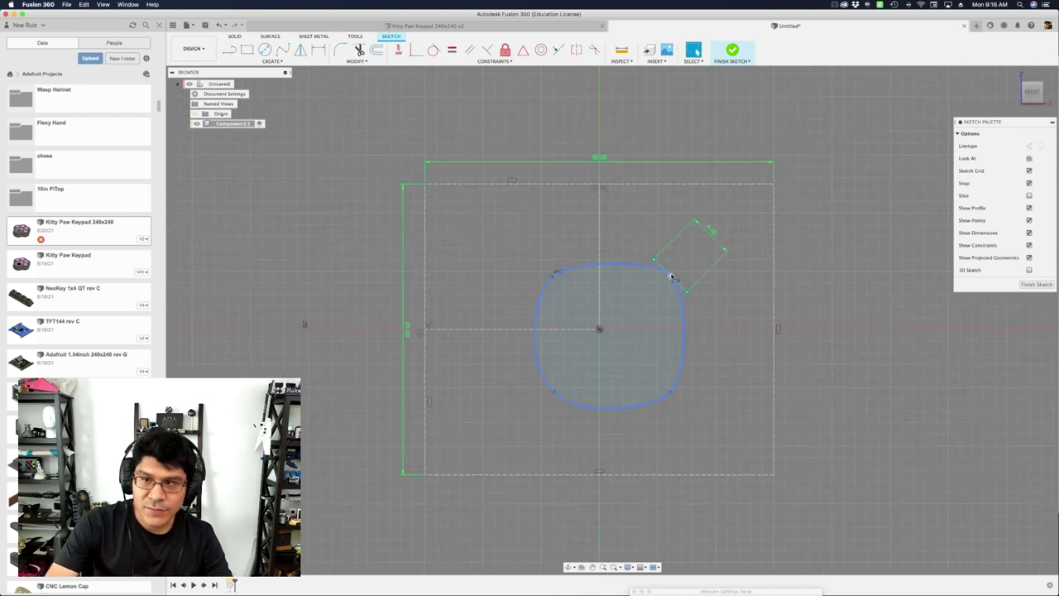
{"action": "left_click_drag", "start_coordinate": [670, 275], "coordinate": [774, 184]}
{"action": "key", "text": "Escape"}
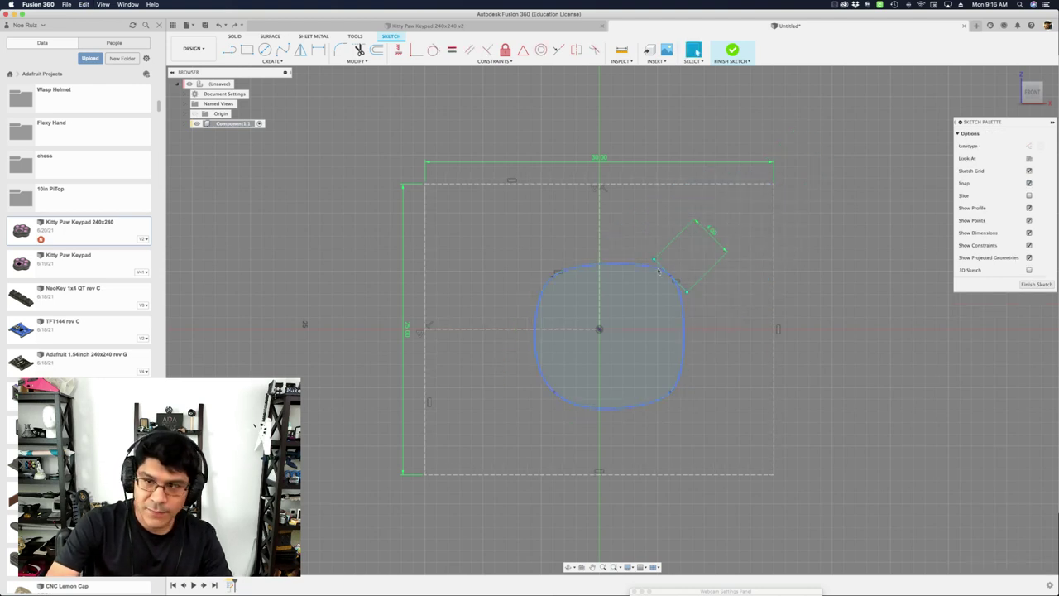
Constrain the spline's two right-hand fit points coincident with the rectangle's upper-right and lower-right corners
{"action": "key", "text": "s"}
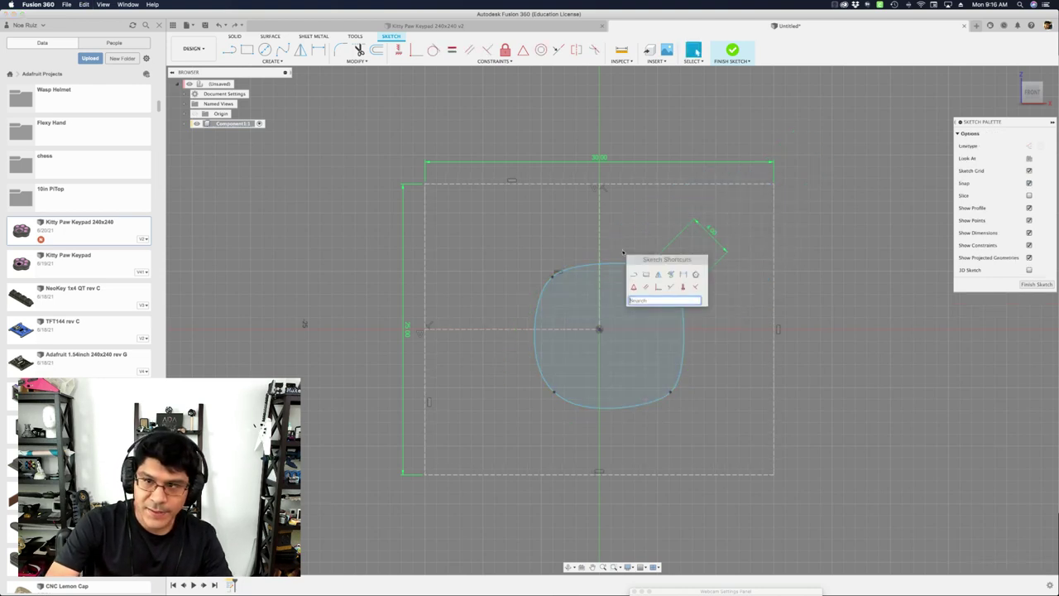
{"action": "left_click", "coordinate": [659, 288]}
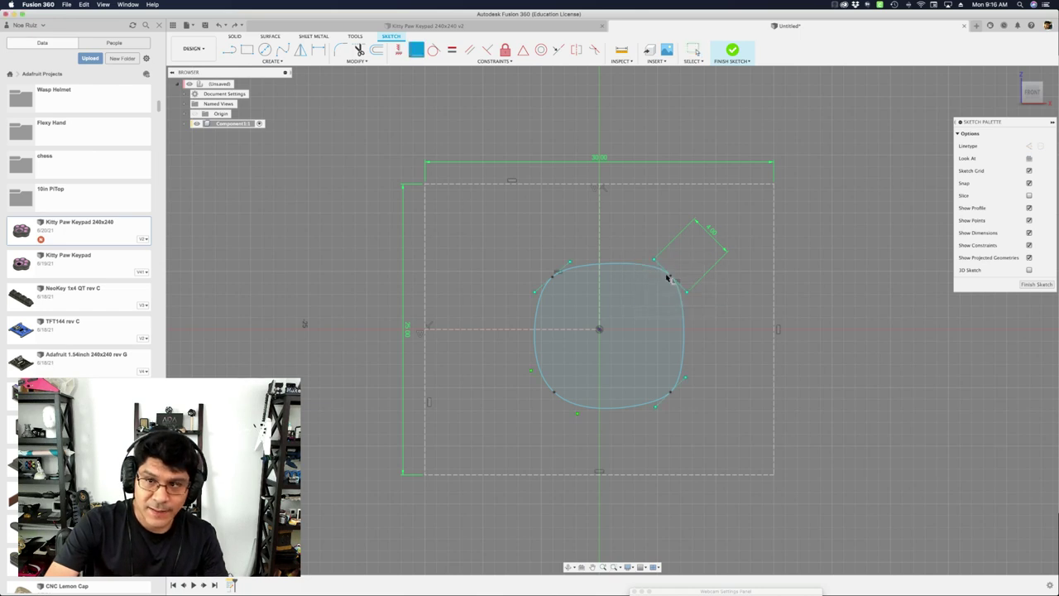
{"action": "left_click", "coordinate": [671, 275]}
{"action": "left_click", "coordinate": [775, 181]}
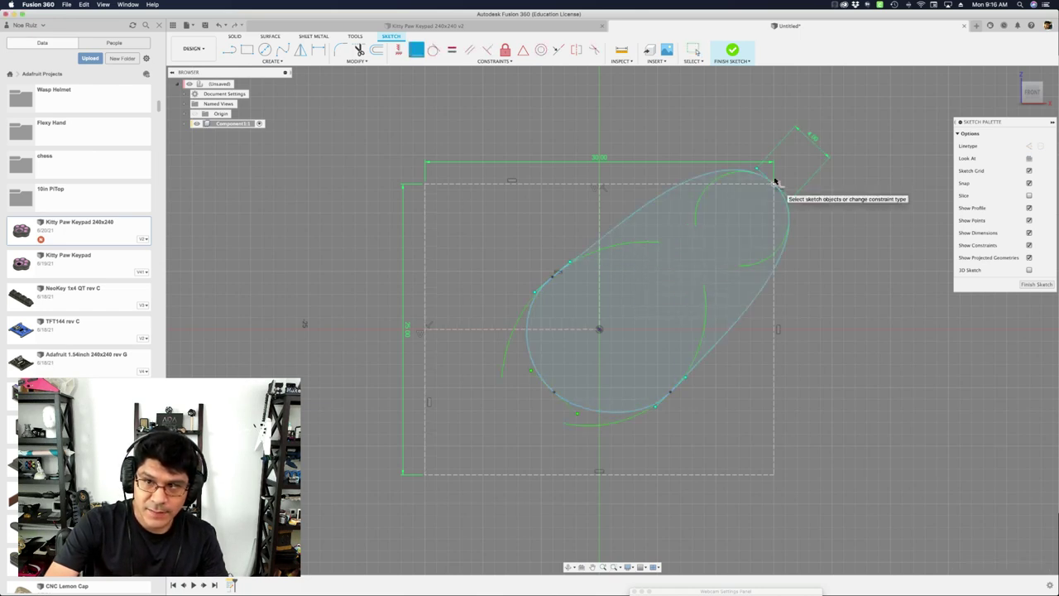
{"action": "left_click", "coordinate": [671, 392]}
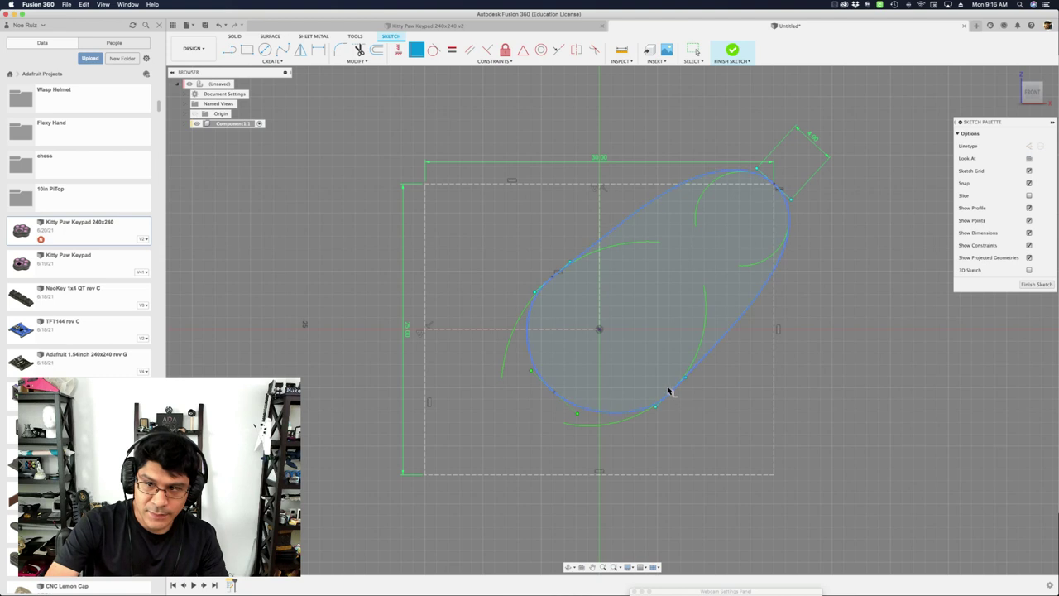
{"action": "left_click", "coordinate": [770, 474]}
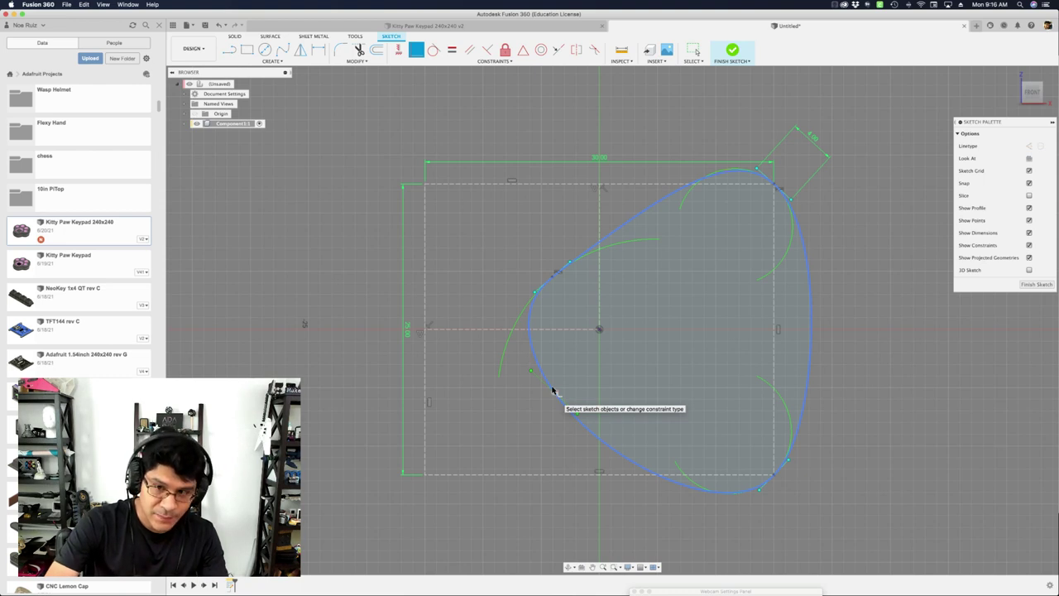
Make the spline's two left-hand fit points coincident with the rectangle's lower-left and upper-left corners
{"action": "left_click_drag", "start_coordinate": [552, 390], "coordinate": [426, 472]}
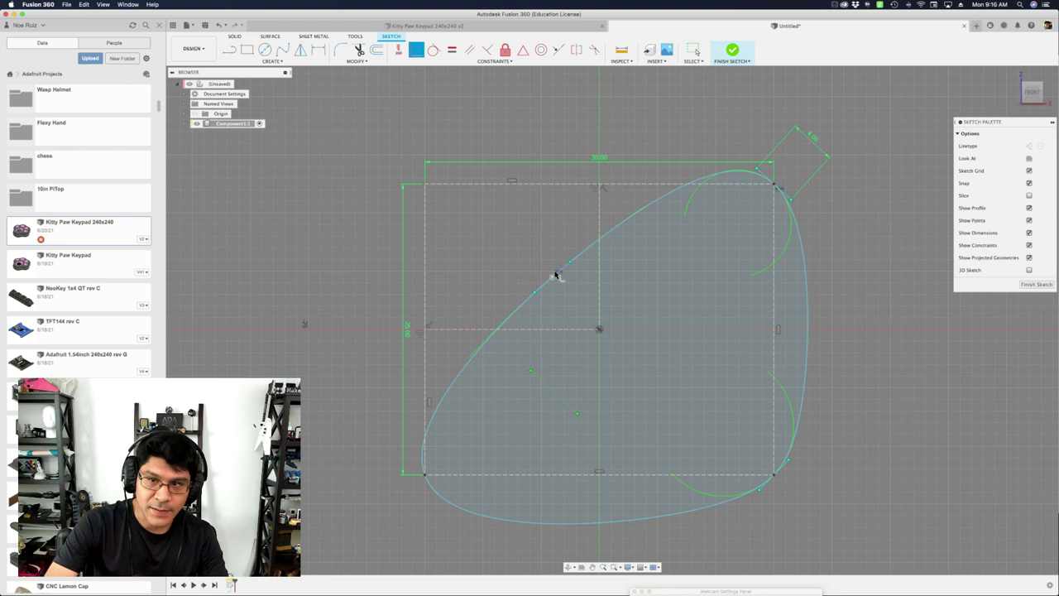
{"action": "left_click", "coordinate": [555, 274]}
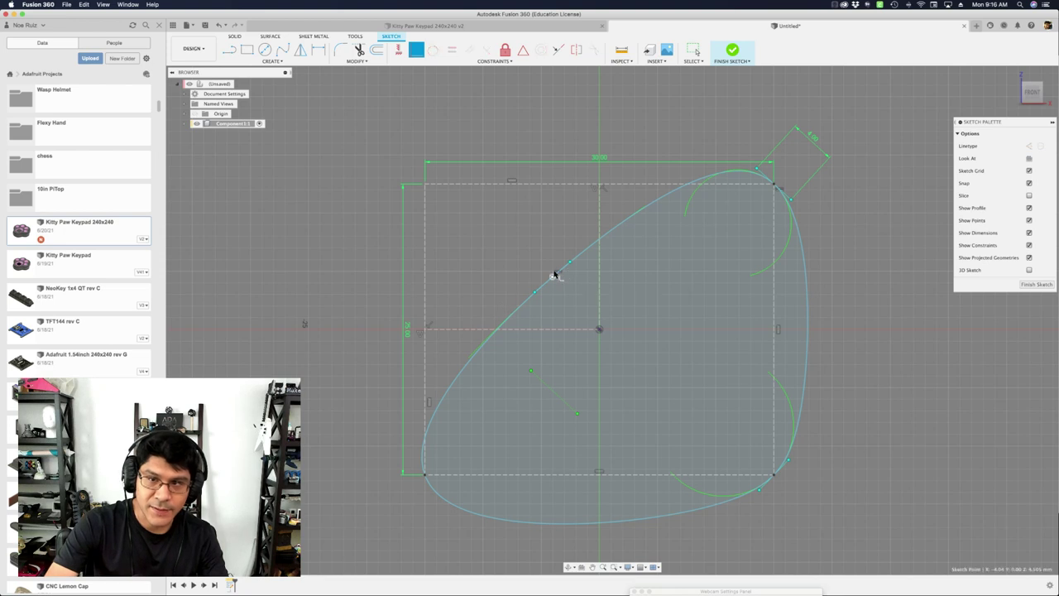
{"action": "left_click", "coordinate": [425, 185]}
{"action": "scroll", "coordinate": [443, 203], "scroll_direction": "down", "scroll_amount": 2}
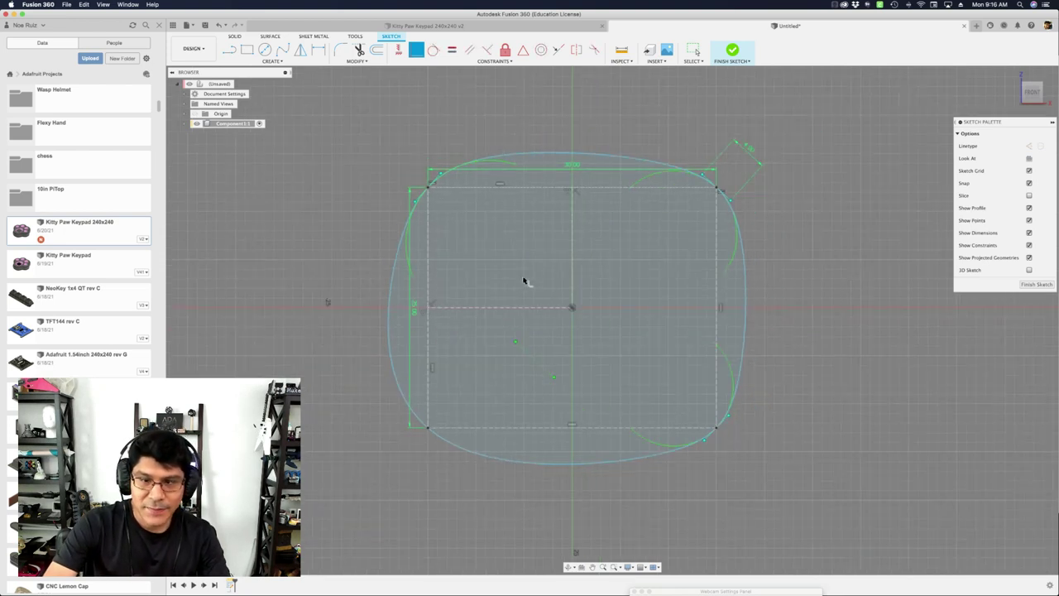
{"action": "key", "text": "Escape"}
Swing the 4 mm tangent handle at the rectangle's upper-right corner back and forth, leaving it at a shallow downward slope
{"action": "scroll", "coordinate": [414, 201], "scroll_direction": "up", "scroll_amount": 1}
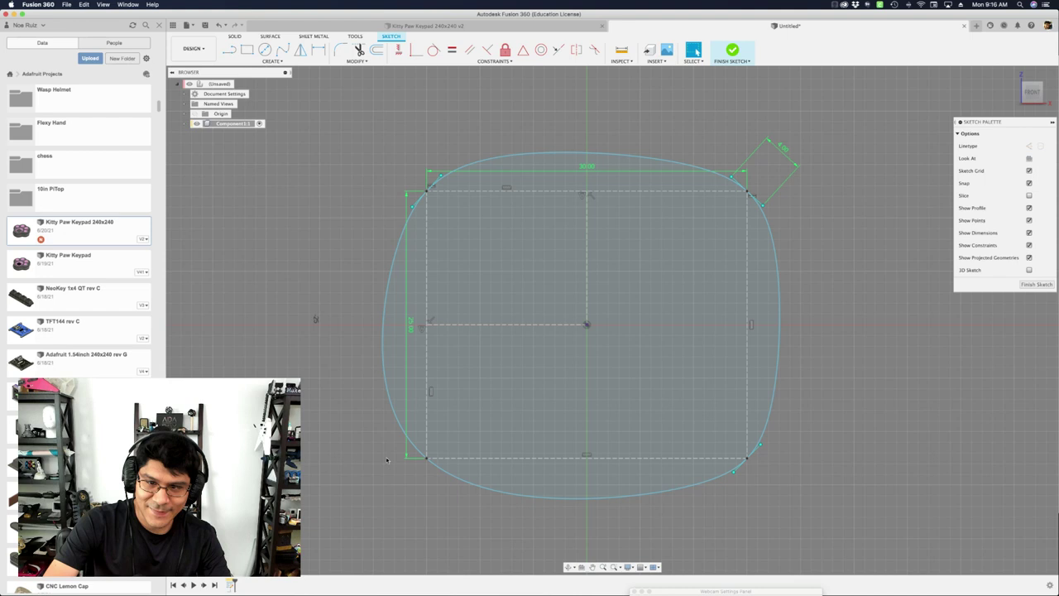
{"action": "scroll", "coordinate": [579, 197], "scroll_direction": "down", "scroll_amount": 2}
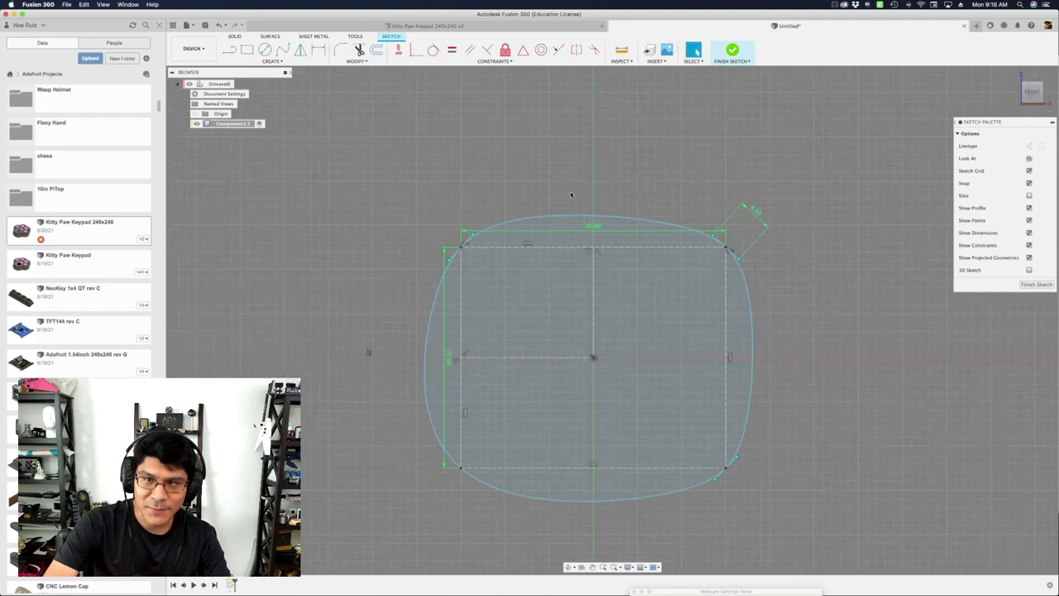
{"action": "scroll", "coordinate": [693, 205], "scroll_direction": "up", "scroll_amount": 3}
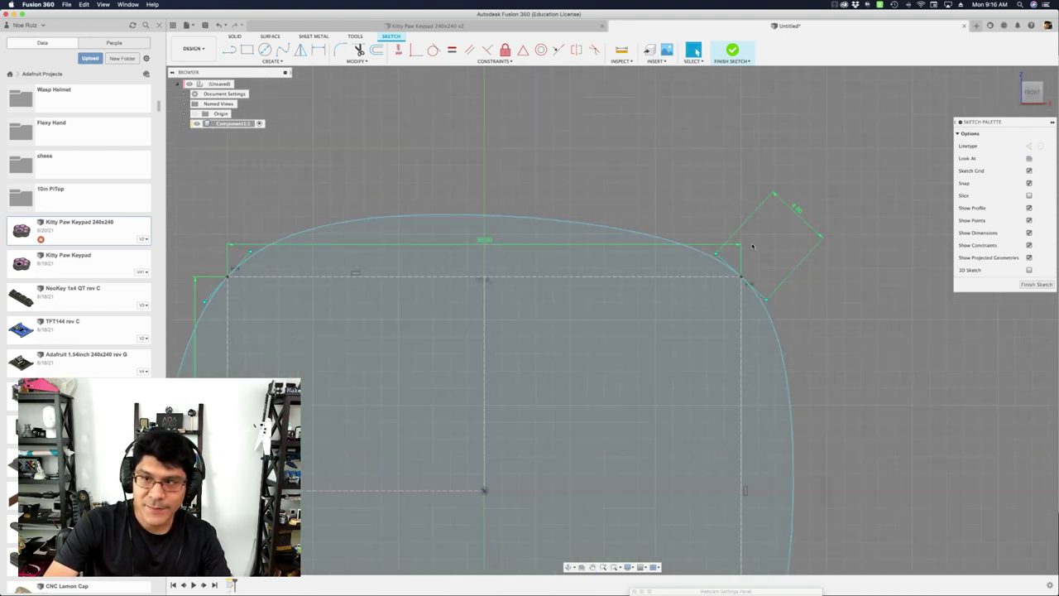
{"action": "scroll", "coordinate": [717, 253], "scroll_direction": "up", "scroll_amount": 2}
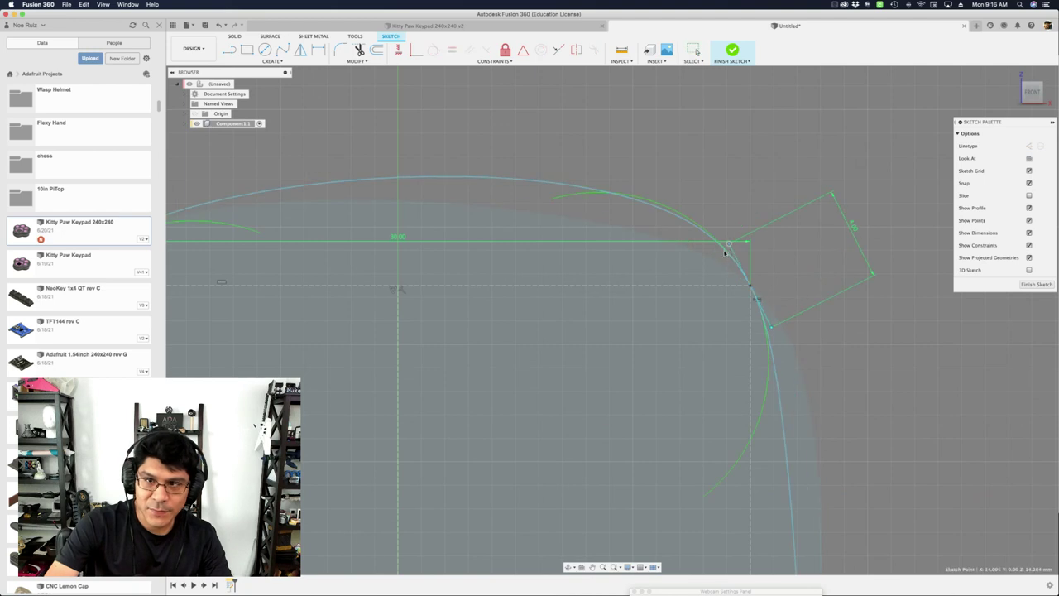
{"action": "left_click_drag", "start_coordinate": [723, 265], "coordinate": [727, 251]}
{"action": "scroll", "coordinate": [725, 251], "scroll_direction": "down", "scroll_amount": 2}
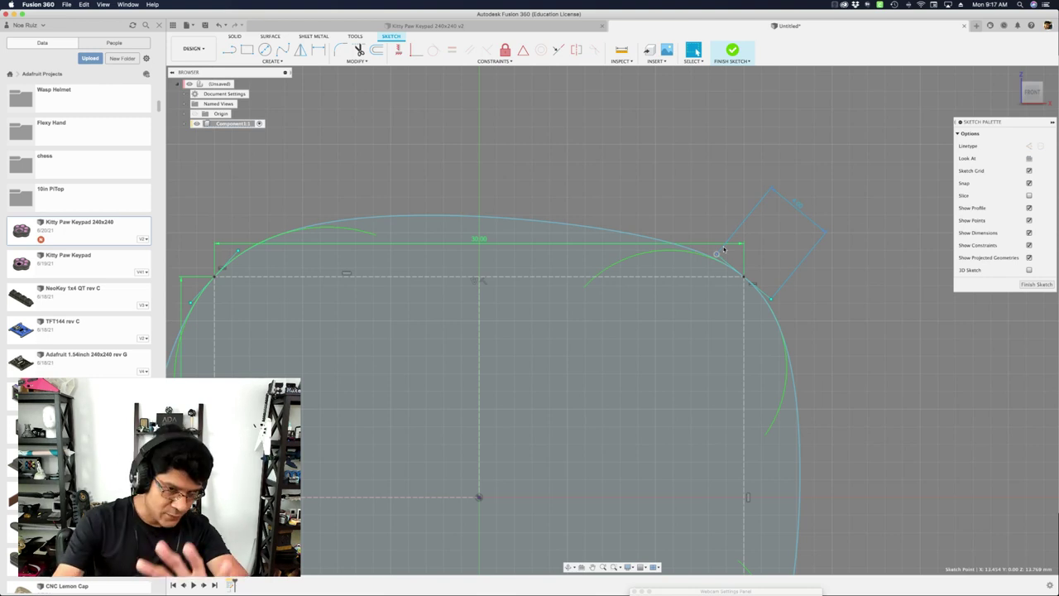
{"action": "scroll", "coordinate": [723, 249], "scroll_direction": "down", "scroll_amount": 5}
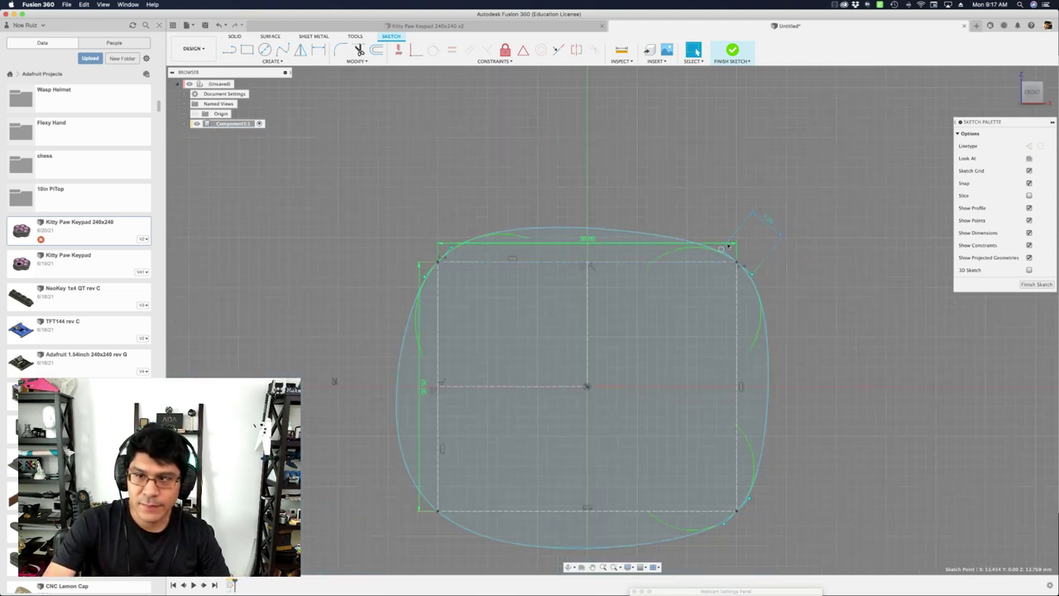
{"action": "scroll", "coordinate": [716, 241], "scroll_direction": "up", "scroll_amount": 5}
{"action": "left_click_drag", "start_coordinate": [715, 241], "coordinate": [722, 243]}
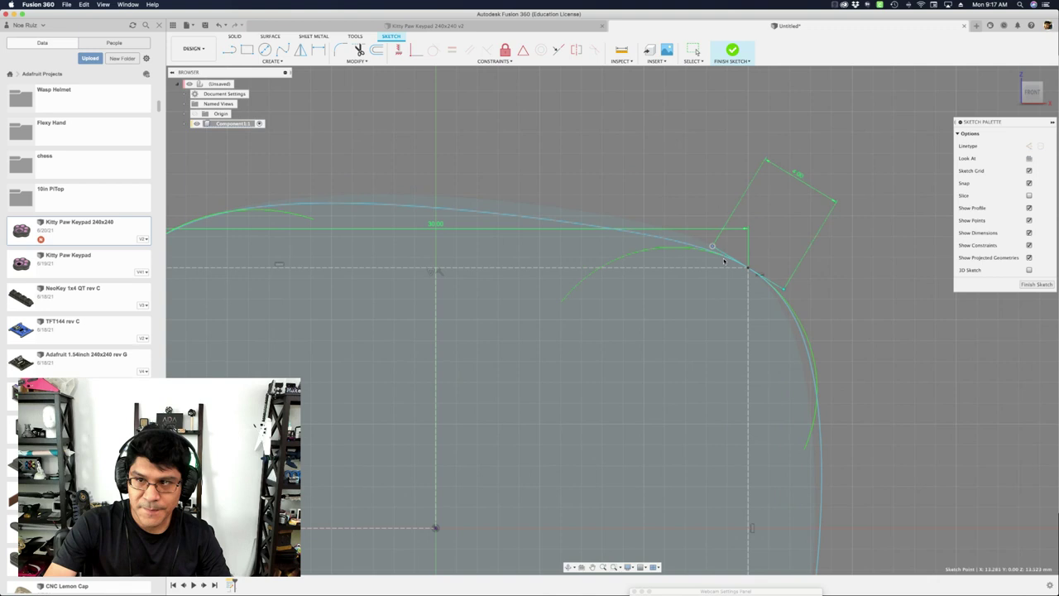
{"action": "mouse_move", "coordinate": [724, 261]}
{"action": "left_mouse_down"}
{"action": "mouse_move", "coordinate": [725, 234]}
{"action": "mouse_move", "coordinate": [731, 274]}
{"action": "mouse_move", "coordinate": [716, 253]}
{"action": "left_mouse_up"}
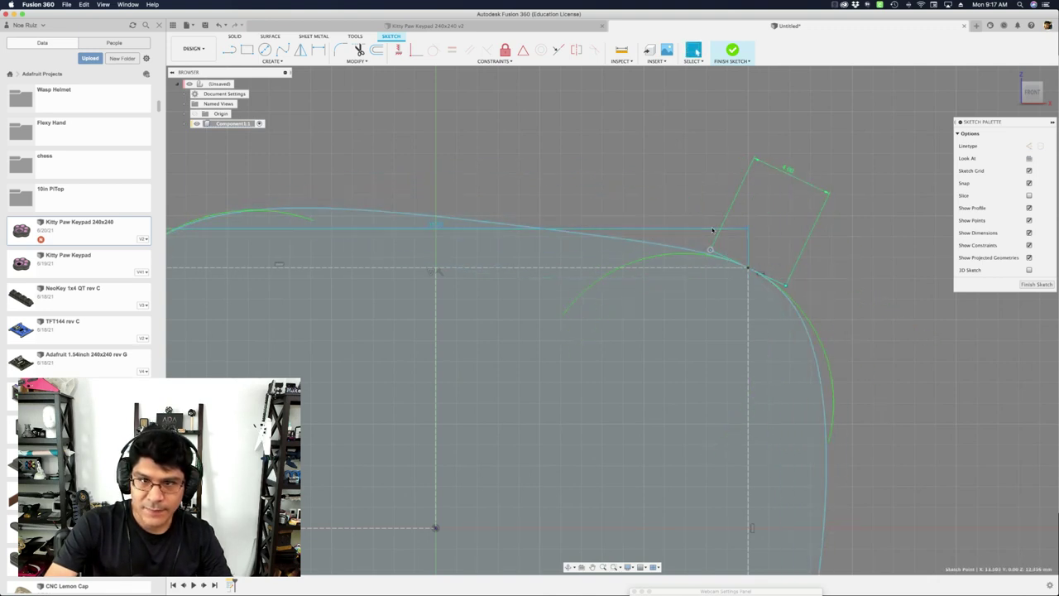
Constrain the spline's upper-left and upper-right tangent handles symmetric about the vertical centreline of the construction rectangle
{"action": "scroll", "coordinate": [711, 232], "scroll_direction": "down", "scroll_amount": 3}
{"action": "scroll", "coordinate": [360, 236], "scroll_direction": "up", "scroll_amount": 2}
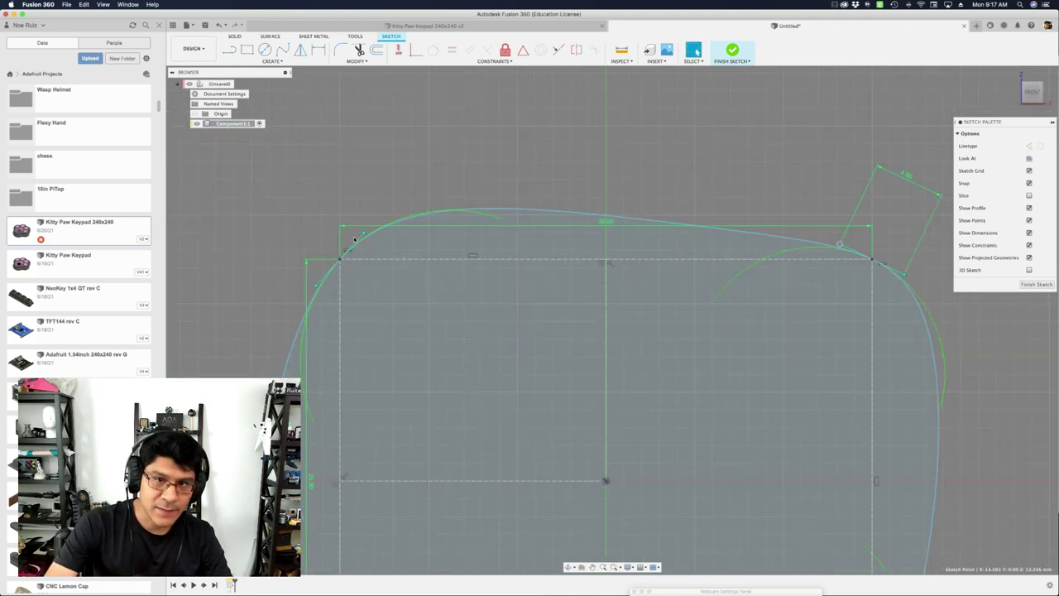
{"action": "scroll", "coordinate": [372, 185], "scroll_direction": "down", "scroll_amount": 2}
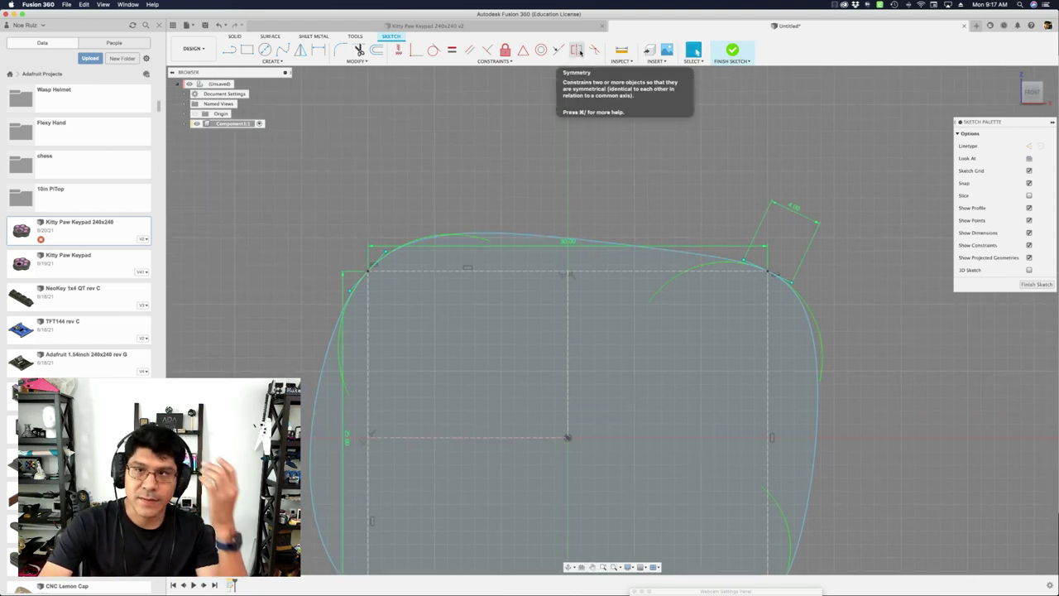
{"action": "left_click", "coordinate": [577, 50]}
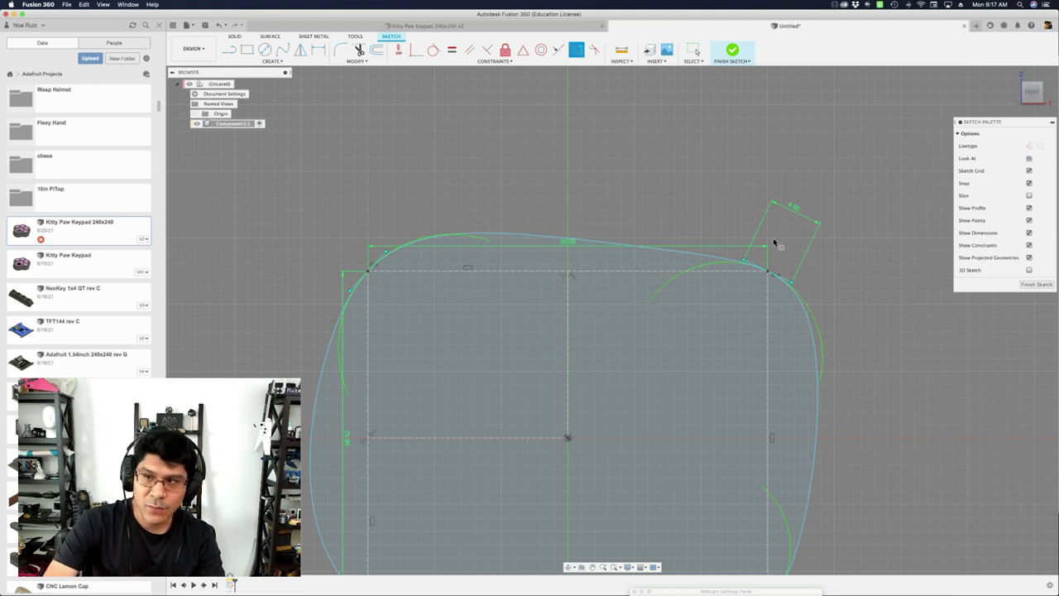
{"action": "scroll", "coordinate": [774, 241], "scroll_direction": "up", "scroll_amount": 3}
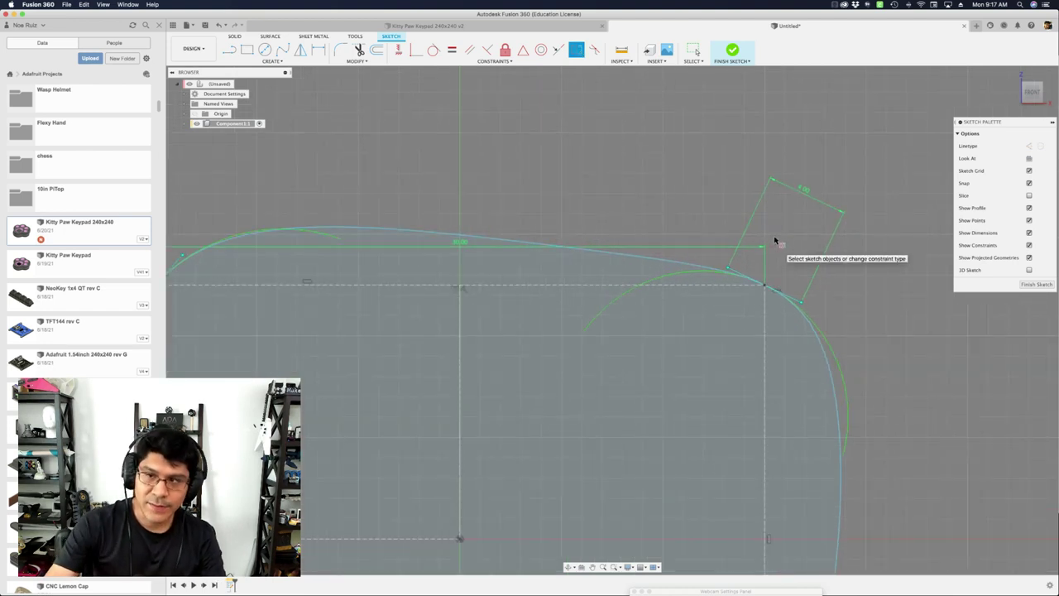
{"action": "scroll", "coordinate": [744, 240], "scroll_direction": "down", "scroll_amount": 2}
{"action": "left_click", "coordinate": [747, 285]}
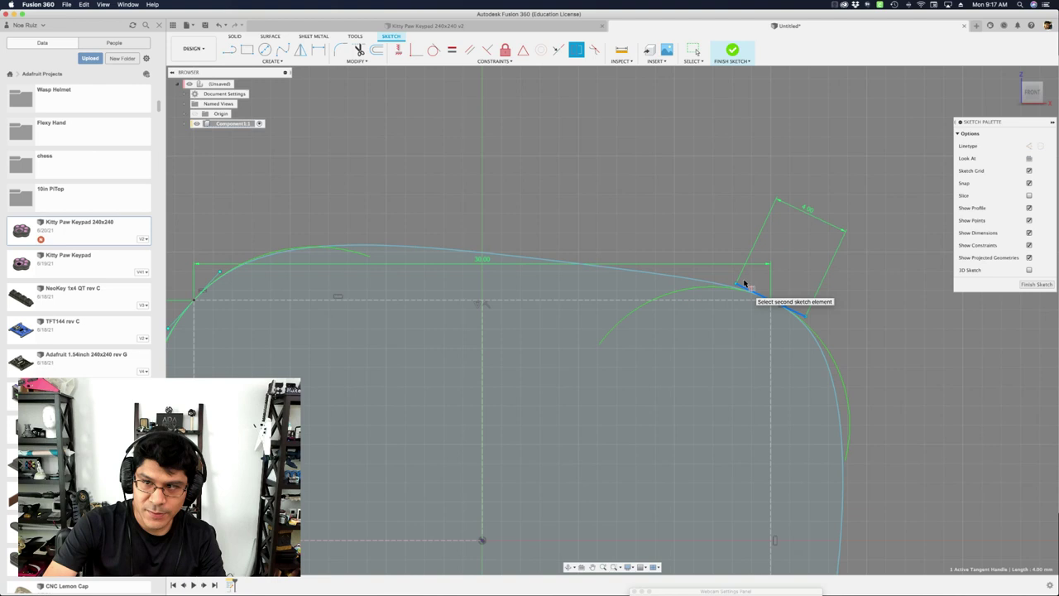
{"action": "scroll", "coordinate": [744, 284], "scroll_direction": "down", "scroll_amount": 2}
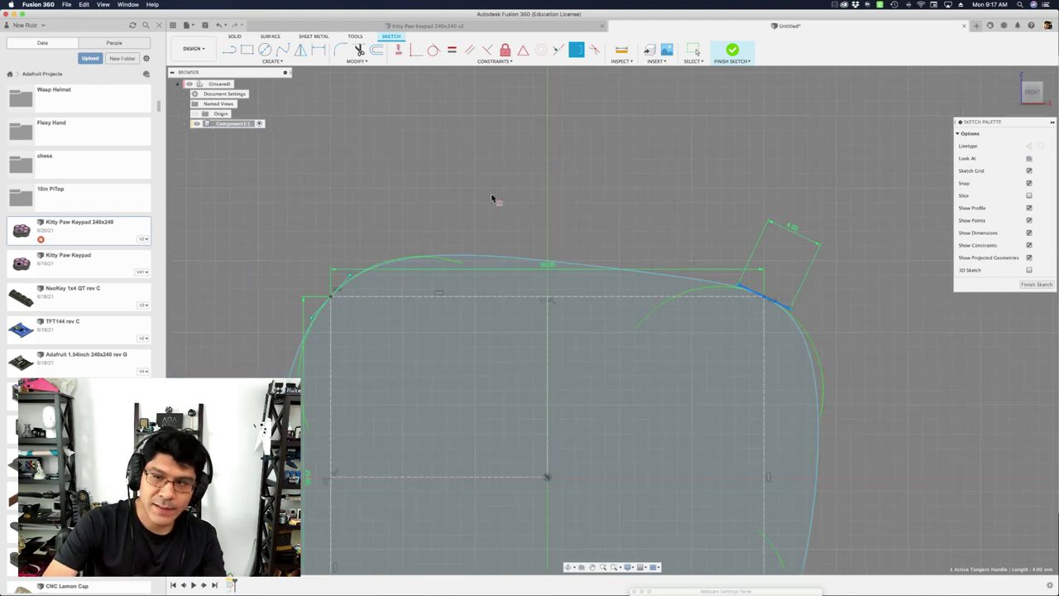
{"action": "scroll", "coordinate": [530, 256], "scroll_direction": "up", "scroll_amount": 5}
{"action": "left_click", "coordinate": [533, 245]}
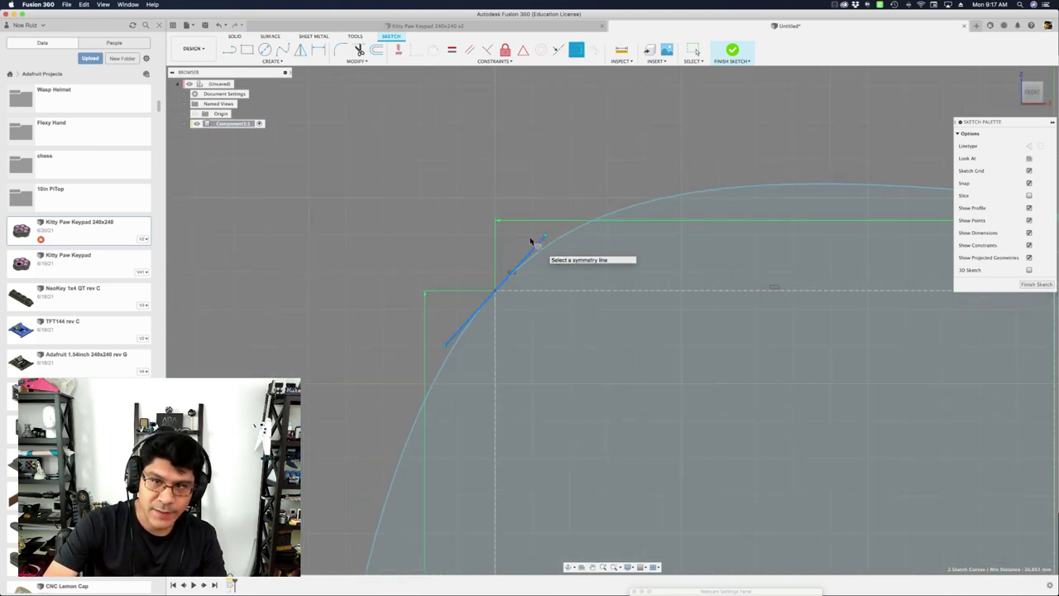
{"action": "scroll", "coordinate": [425, 260], "scroll_direction": "down", "scroll_amount": 5}
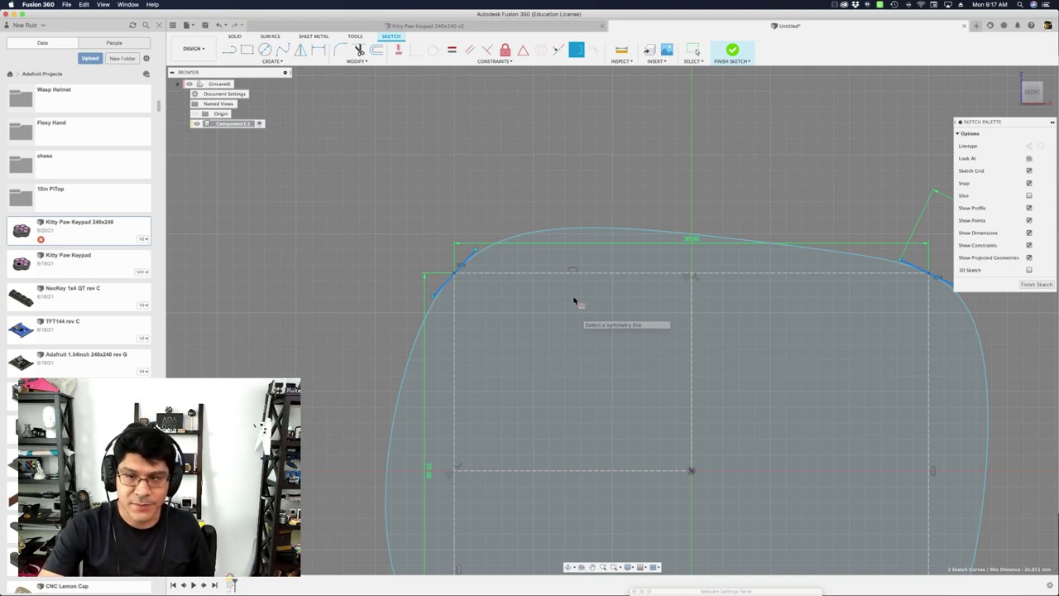
{"action": "scroll", "coordinate": [574, 300], "scroll_direction": "down", "scroll_amount": 5}
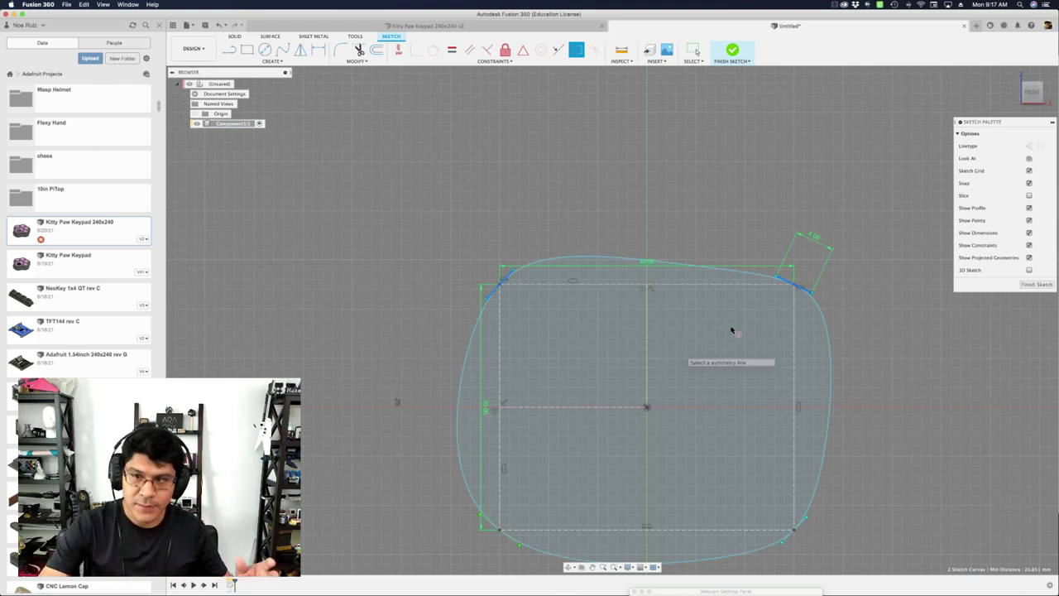
{"action": "scroll", "coordinate": [646, 313], "scroll_direction": "up", "scroll_amount": 3}
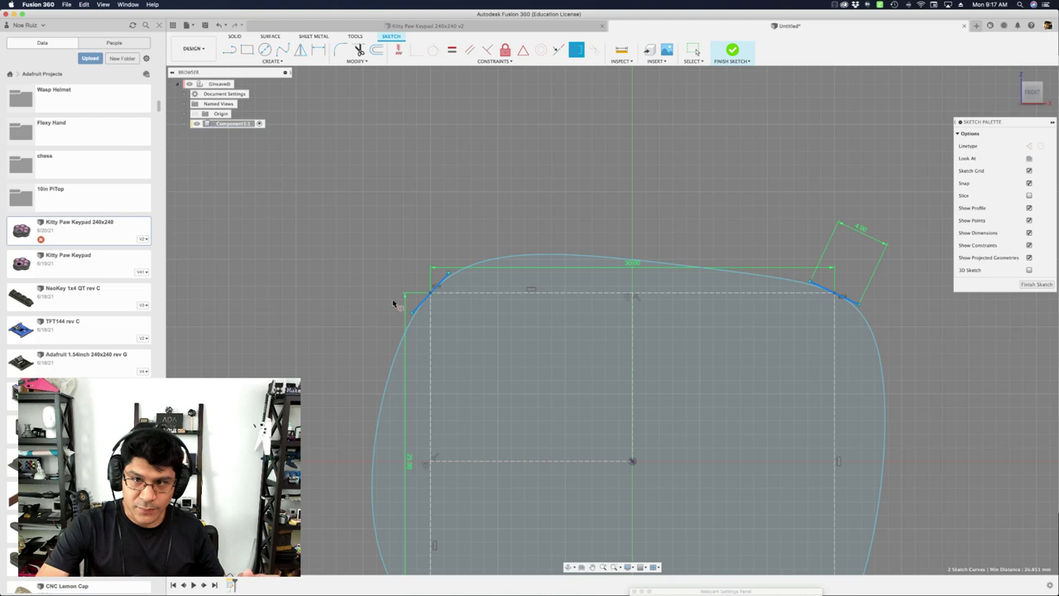
{"action": "left_click", "coordinate": [632, 388]}
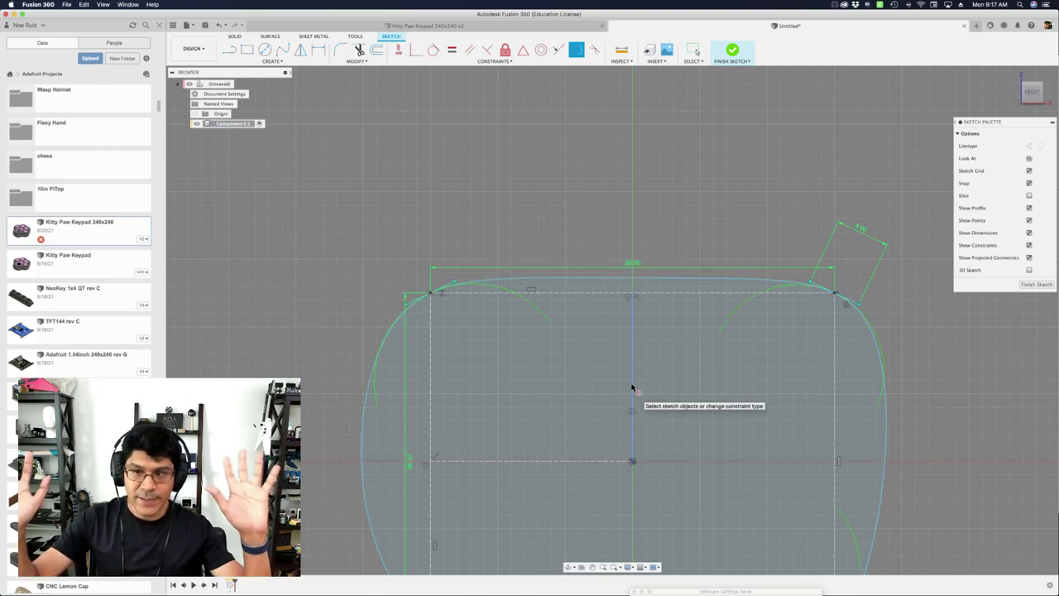
{"action": "scroll", "coordinate": [662, 329], "scroll_direction": "down", "scroll_amount": 2}
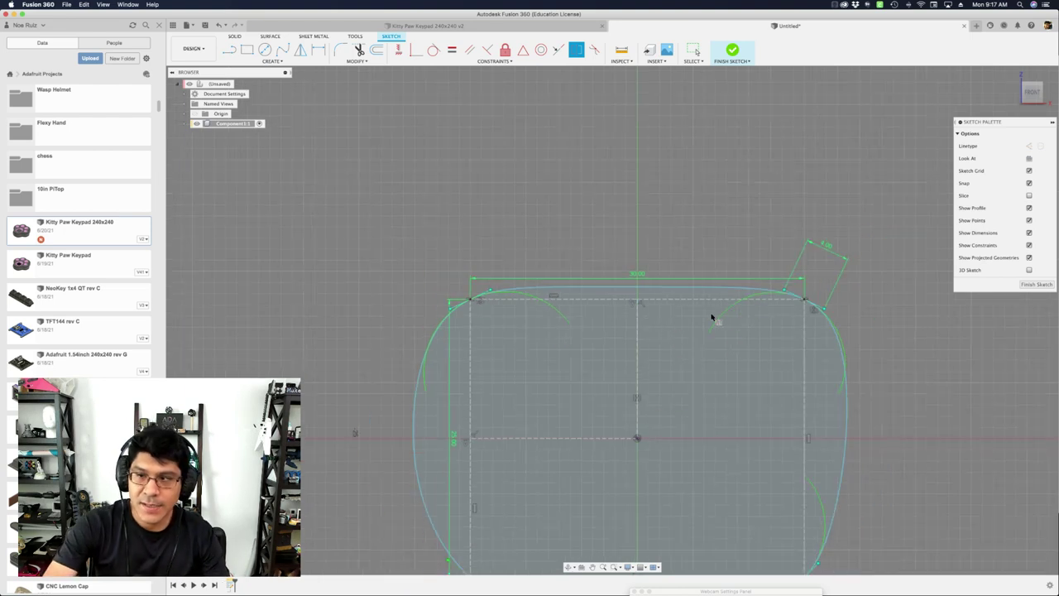
{"action": "key", "text": "Escape"}
Swing the upper-right tangent handle to a steeper downward slope to test the symmetry with the upper-left handle
{"action": "scroll", "coordinate": [824, 310], "scroll_direction": "up", "scroll_amount": 3}
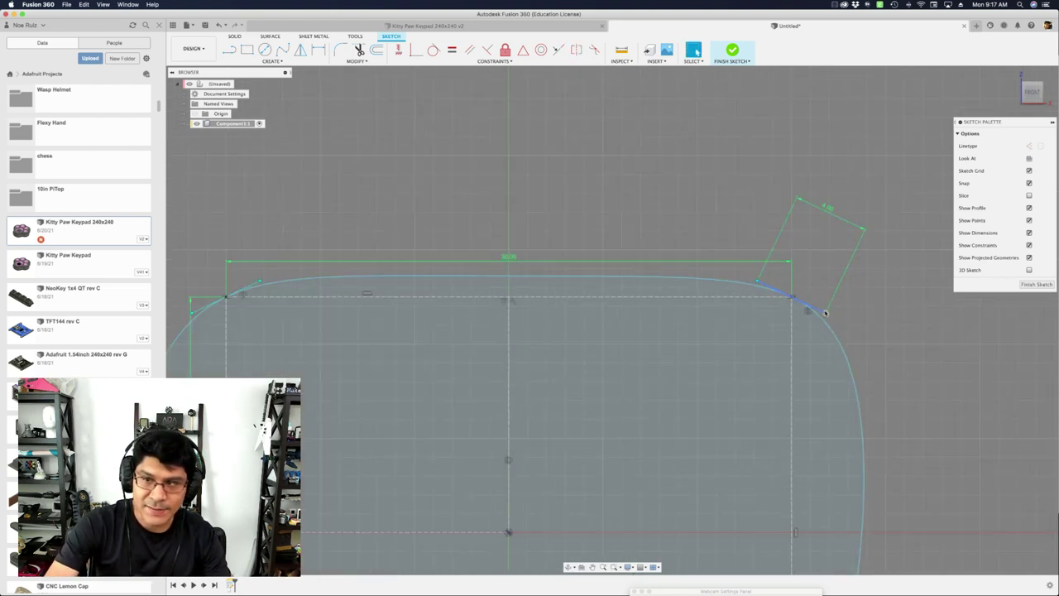
{"action": "left_click_drag", "start_coordinate": [825, 313], "coordinate": [822, 324]}
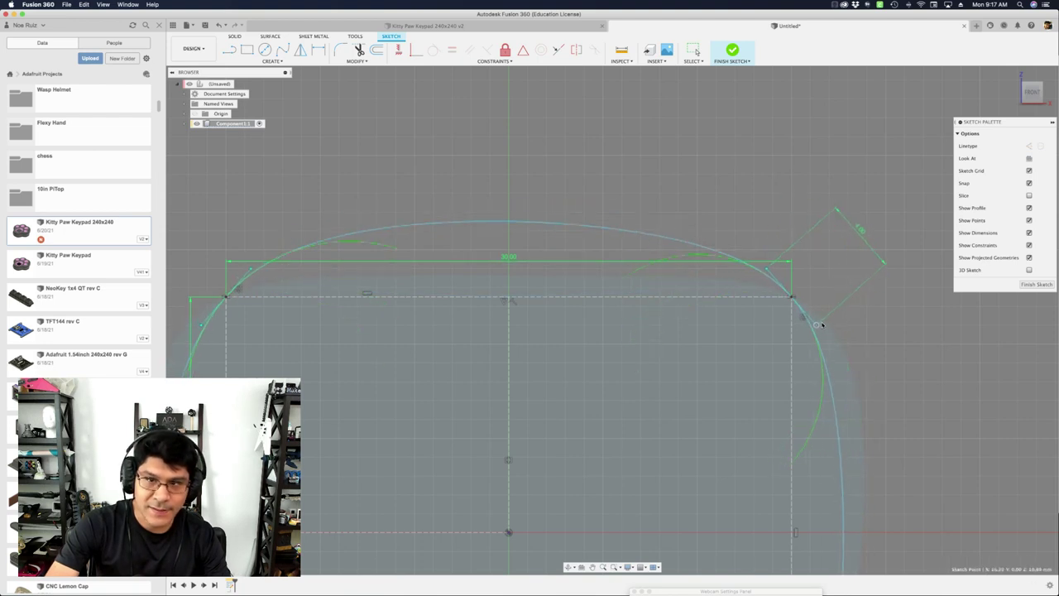
{"action": "scroll", "coordinate": [822, 324], "scroll_direction": "down", "scroll_amount": 5}
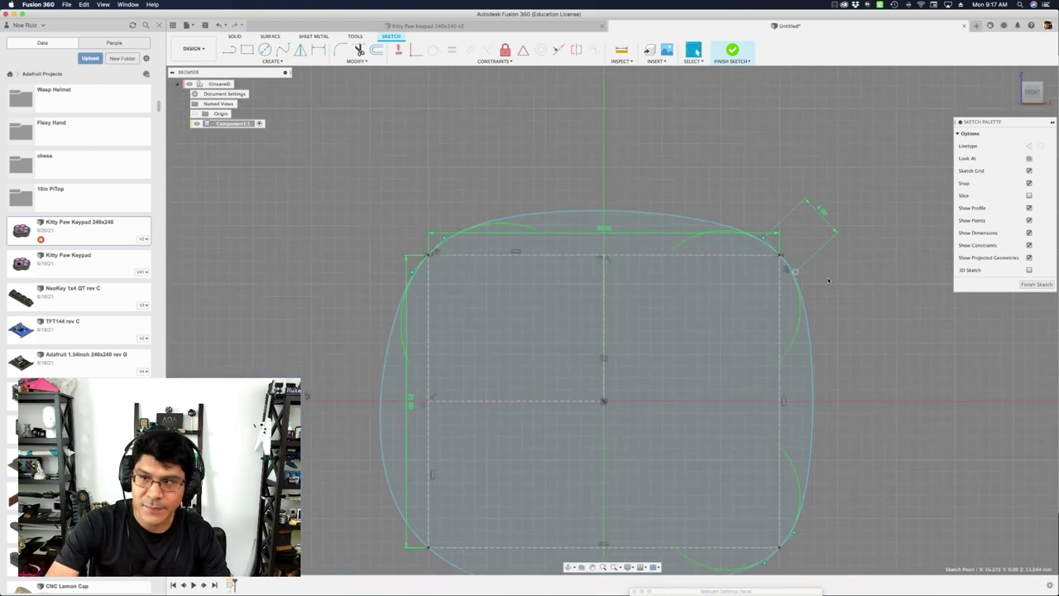
Dimension the angle between the upper-right tangent handle and the rectangle's right edge at 45 degrees
{"action": "scroll", "coordinate": [828, 280], "scroll_direction": "up", "scroll_amount": 5}
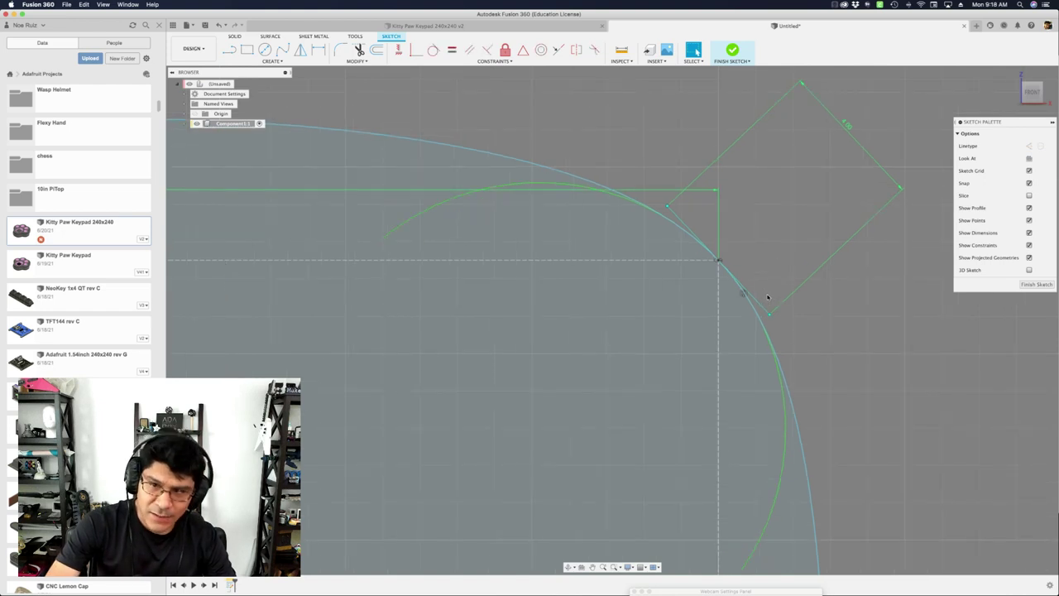
{"action": "scroll", "coordinate": [766, 299], "scroll_direction": "up", "scroll_amount": 2}
{"action": "left_click", "coordinate": [758, 301]}
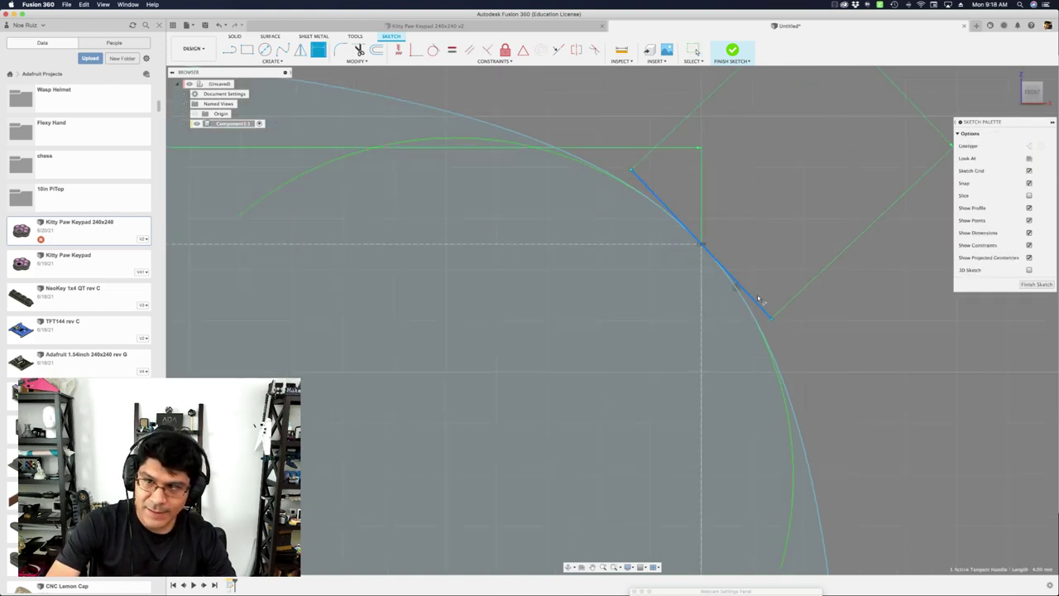
{"action": "left_click_drag", "start_coordinate": [759, 298], "coordinate": [714, 311]}
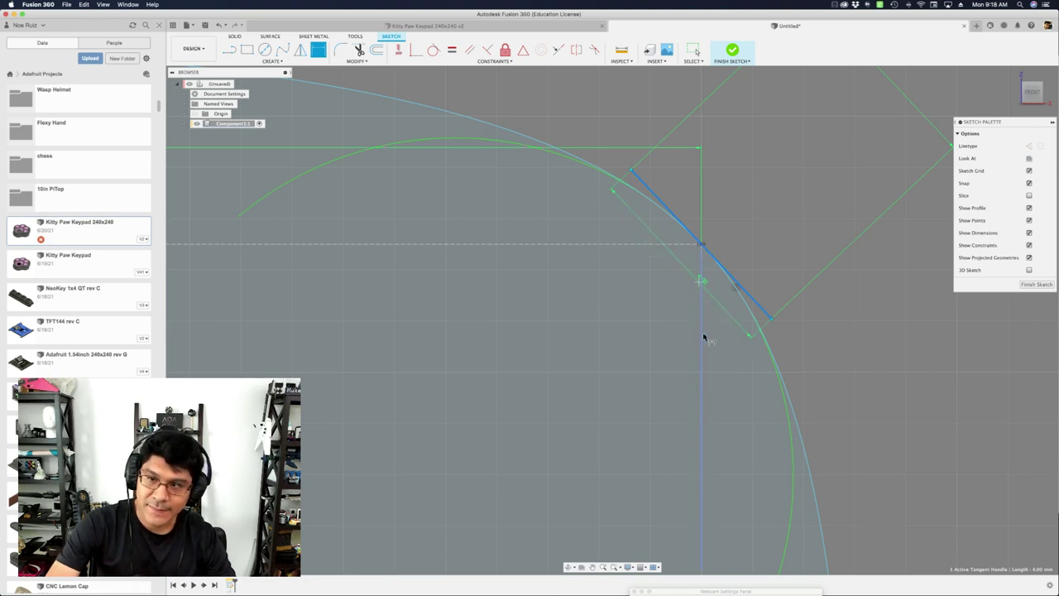
{"action": "left_click_drag", "start_coordinate": [704, 337], "coordinate": [747, 346]}
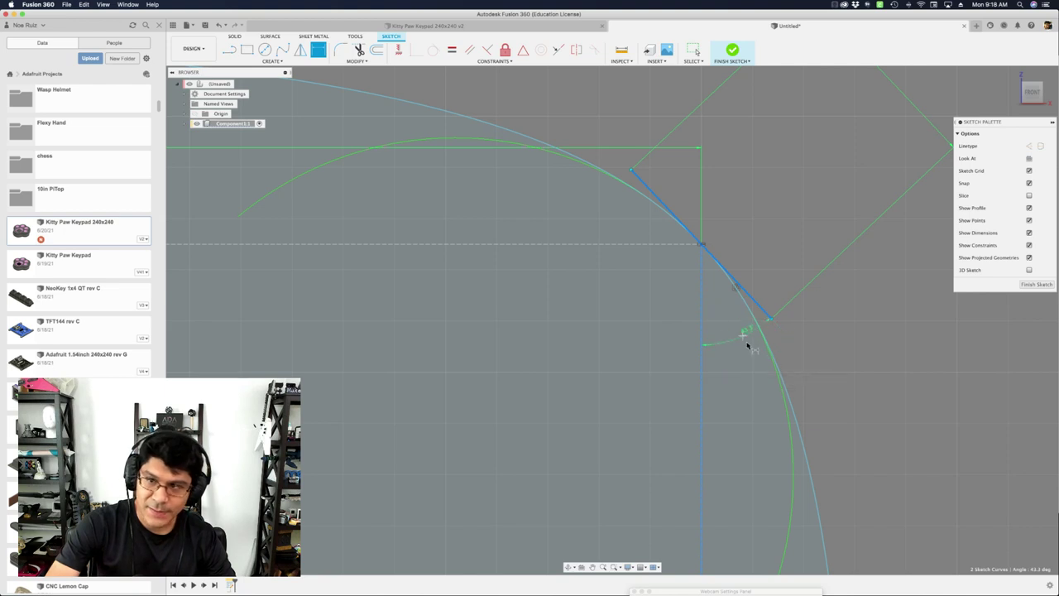
{"action": "left_click", "coordinate": [754, 360]}
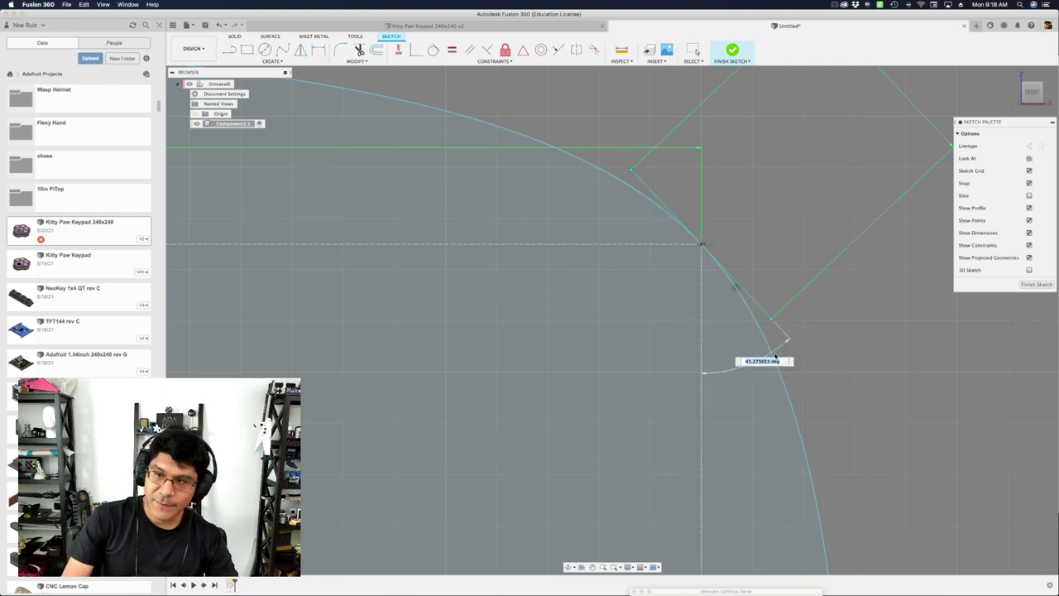
{"action": "type", "text": "45"}
{"action": "key", "text": "Return"}
{"action": "scroll", "coordinate": [770, 341], "scroll_direction": "down", "scroll_amount": 2}
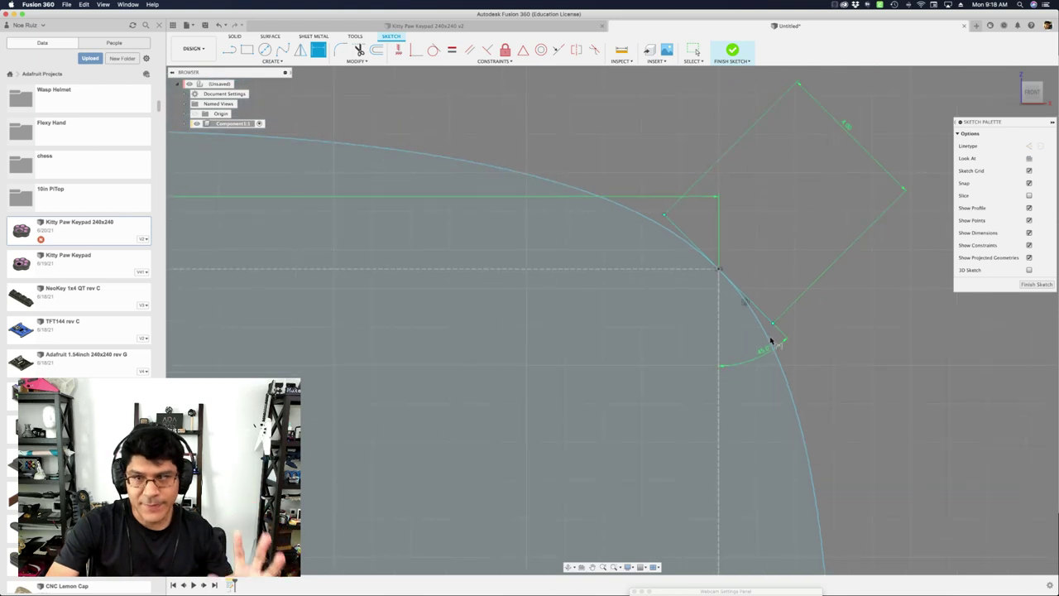
{"action": "scroll", "coordinate": [768, 339], "scroll_direction": "down", "scroll_amount": 3}
{"action": "key", "text": "Escape"}
Check the angle between the upper-left tangent handle and the rectangle's left edge
{"action": "scroll", "coordinate": [402, 286], "scroll_direction": "up", "scroll_amount": 4}
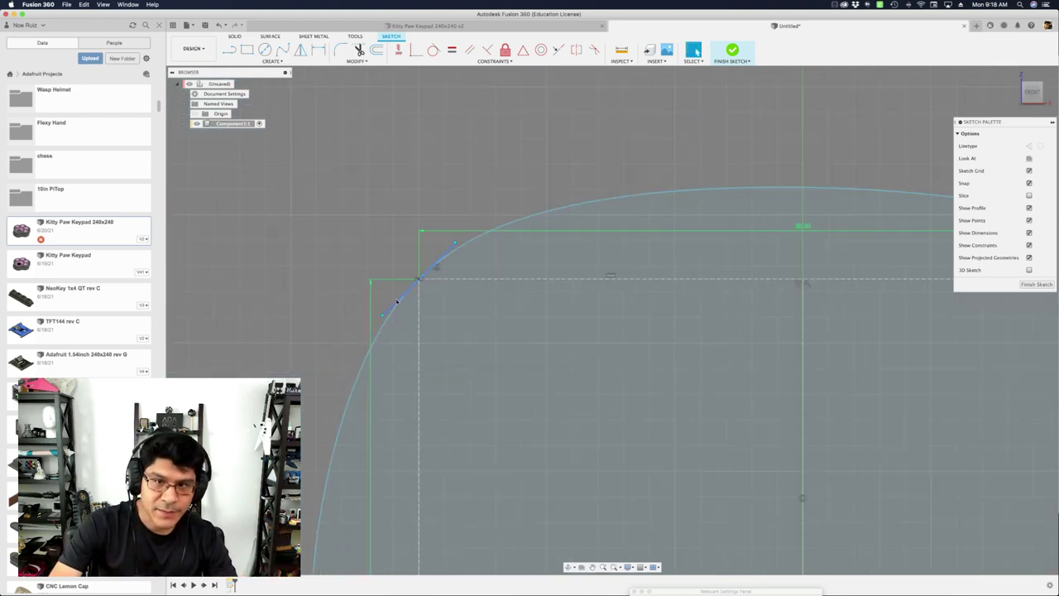
{"action": "left_click", "coordinate": [396, 301]}
{"action": "scroll", "coordinate": [388, 291], "scroll_direction": "down", "scroll_amount": 2}
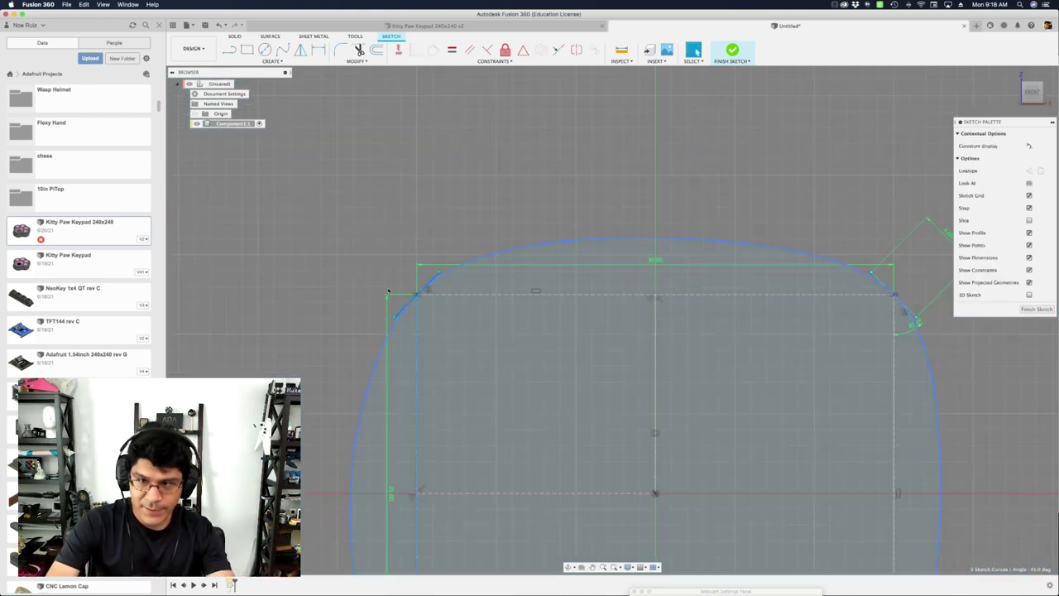
{"action": "left_click", "coordinate": [389, 292]}
{"action": "scroll", "coordinate": [925, 372], "scroll_direction": "up", "scroll_amount": 1}
{"action": "scroll", "coordinate": [924, 347], "scroll_direction": "down", "scroll_amount": 2}
Try lengths of 2.5 mm and 3 mm for the upper-right tangent handle, ending on 4 mm
{"action": "middle_click_drag", "start_coordinate": [928, 345], "coordinate": [847, 310]}
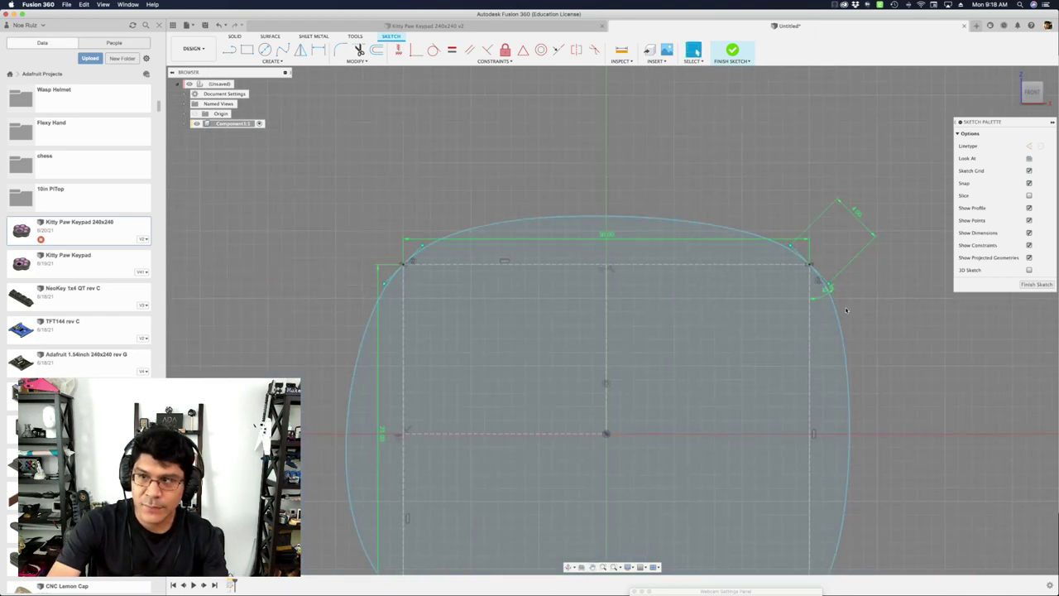
{"action": "scroll", "coordinate": [846, 310], "scroll_direction": "down", "scroll_amount": 1}
{"action": "left_click", "coordinate": [857, 236]}
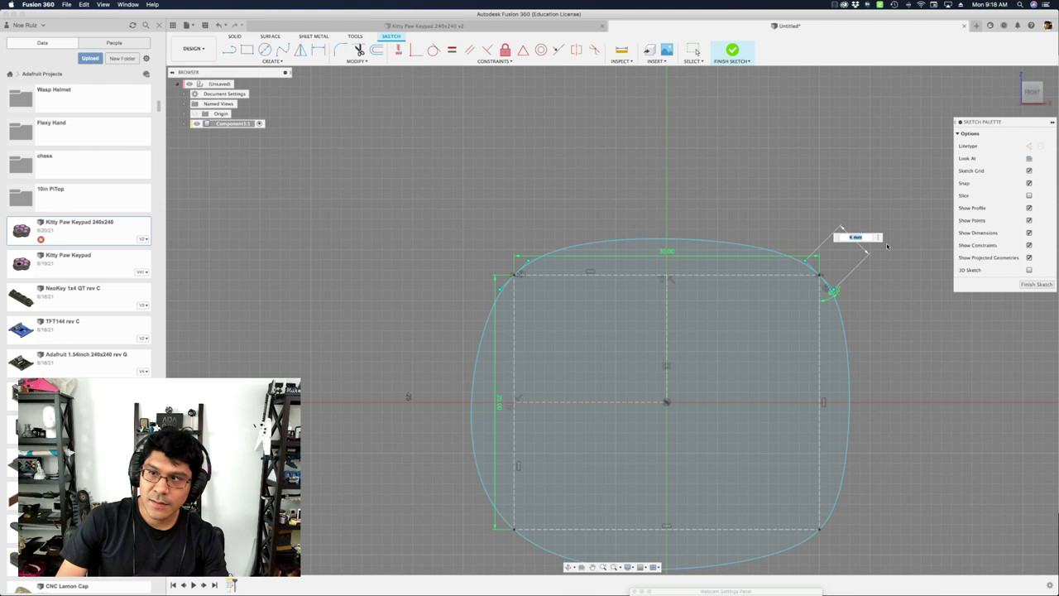
{"action": "type", "text": "2.5"}
{"action": "key", "text": "Return"}
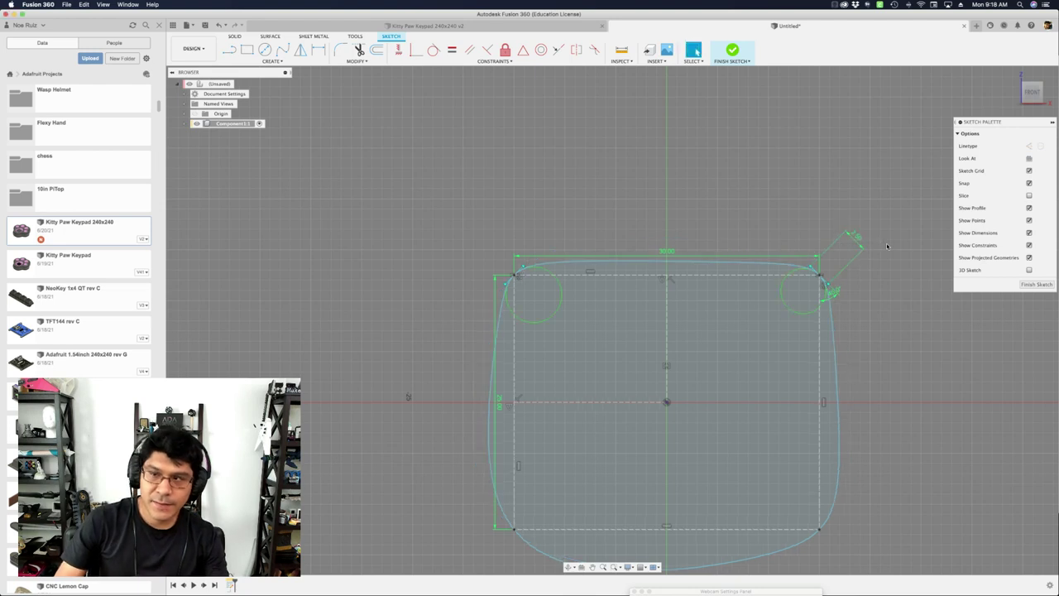
{"action": "scroll", "coordinate": [882, 240], "scroll_direction": "up", "scroll_amount": 1}
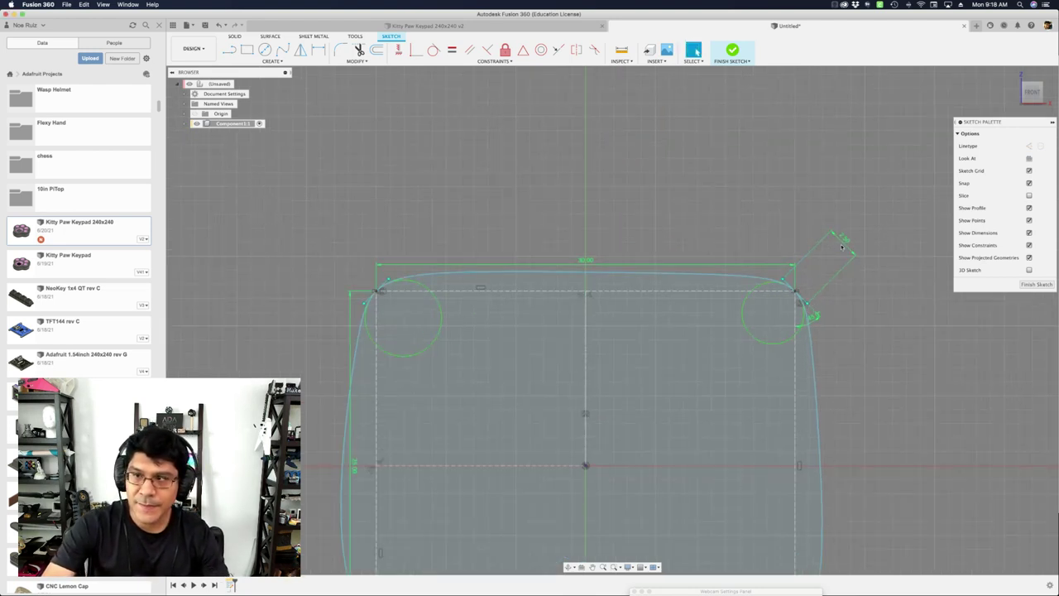
{"action": "double_click", "coordinate": [842, 241]}
{"action": "type", "text": "3"}
{"action": "key", "text": "Return"}
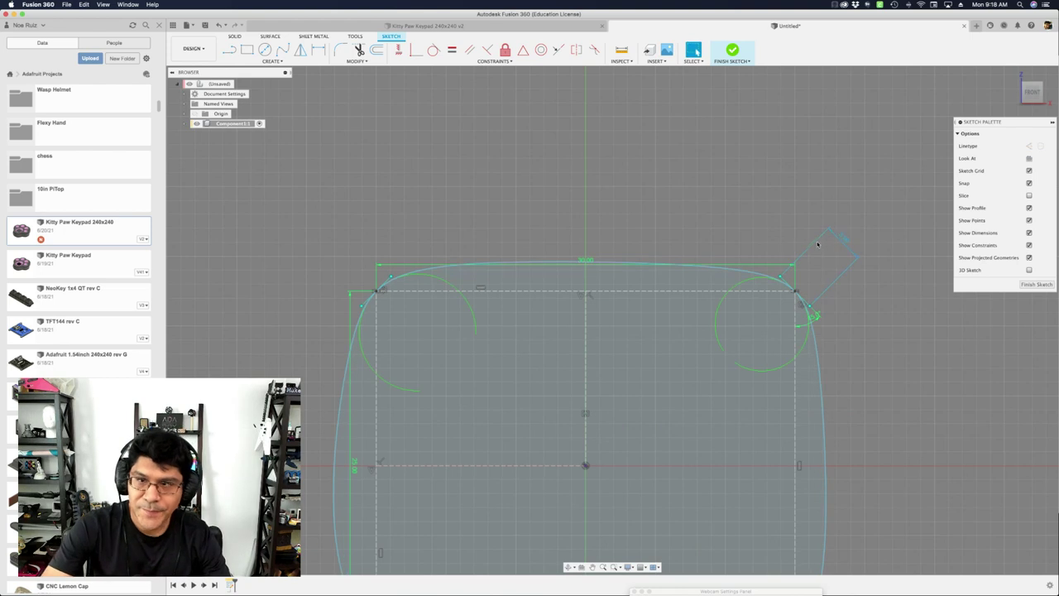
{"action": "double_click", "coordinate": [841, 238]}
{"action": "type", "text": "4"}
{"action": "key", "text": "Return"}
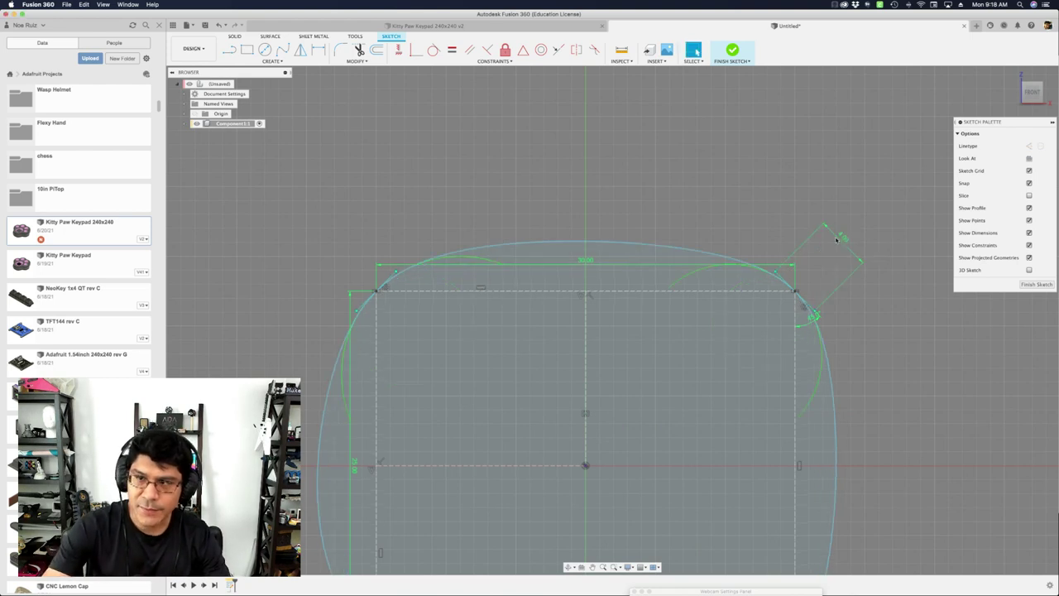
Lengthen the tangent handle at the spline's lower-right fit point to about 6.5 mm
{"action": "scroll", "coordinate": [821, 231], "scroll_direction": "down", "scroll_amount": 2}
{"action": "middle_click_drag", "start_coordinate": [858, 325], "coordinate": [822, 272]}
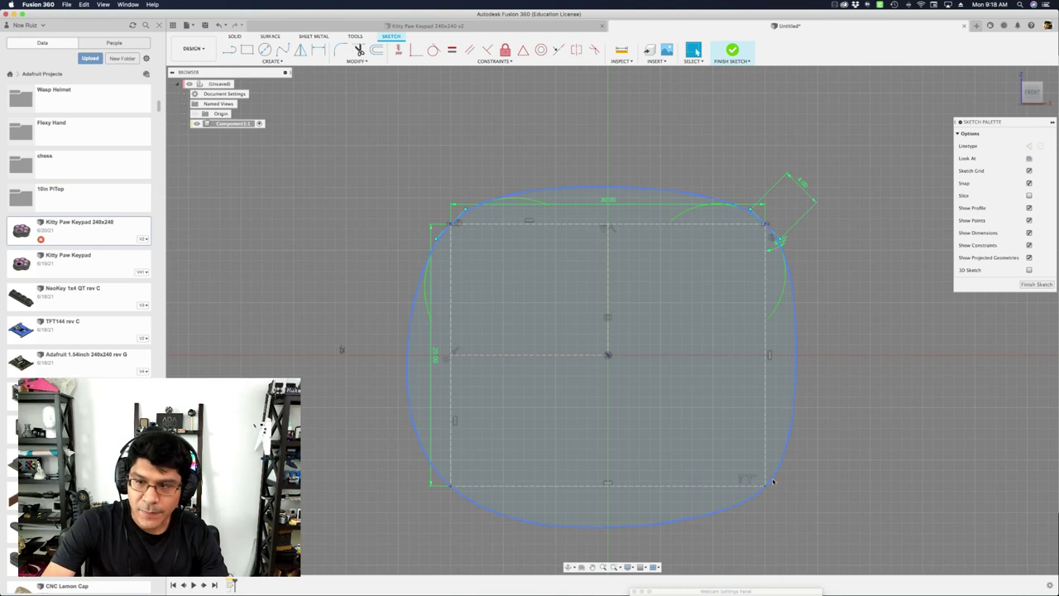
{"action": "scroll", "coordinate": [756, 209], "scroll_direction": "up", "scroll_amount": 2}
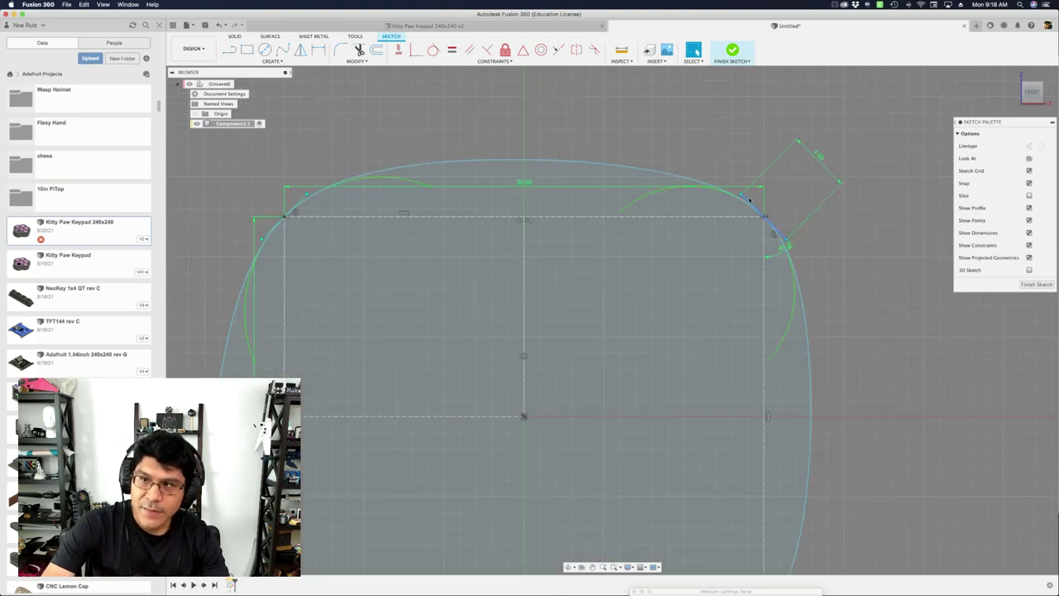
{"action": "scroll", "coordinate": [748, 198], "scroll_direction": "down", "scroll_amount": 3}
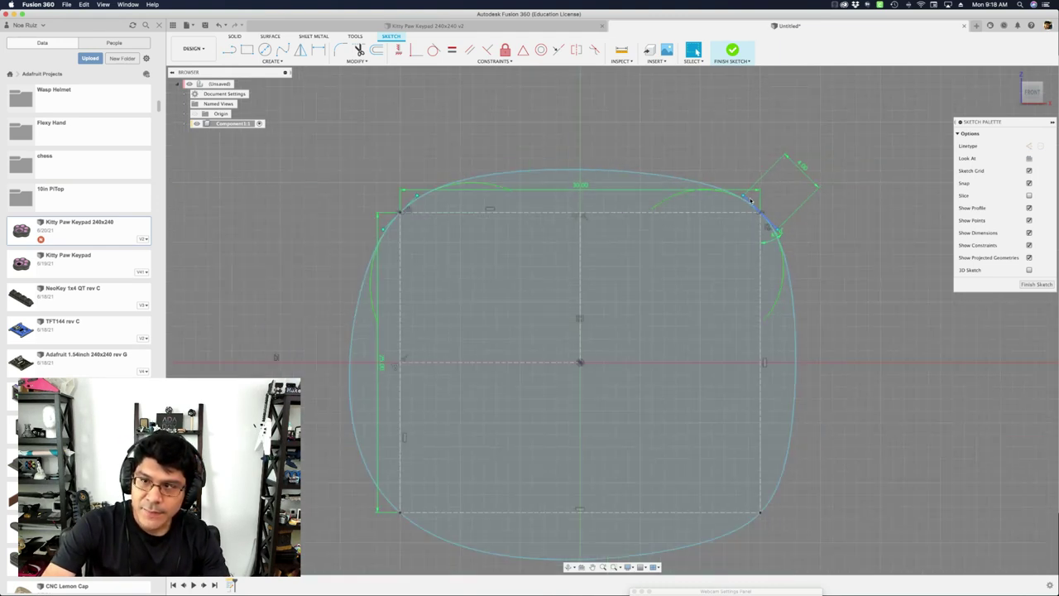
{"action": "left_click", "coordinate": [762, 513]}
{"action": "scroll", "coordinate": [778, 509], "scroll_direction": "up", "scroll_amount": 4}
{"action": "middle_click_drag", "start_coordinate": [777, 506], "coordinate": [785, 475]}
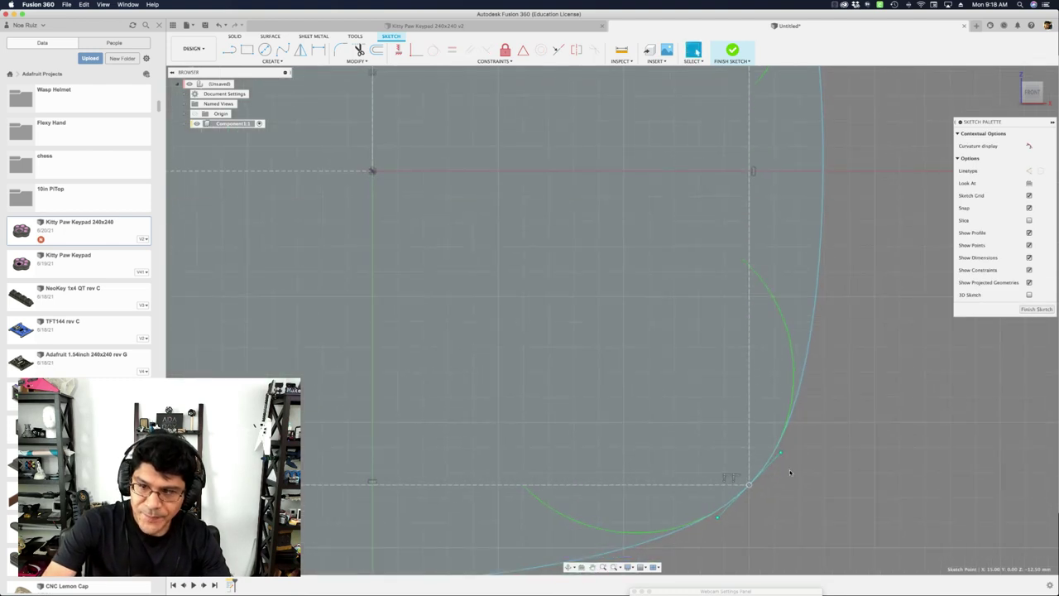
{"action": "scroll", "coordinate": [785, 474], "scroll_direction": "up", "scroll_amount": 2}
{"action": "scroll", "coordinate": [786, 467], "scroll_direction": "down", "scroll_amount": 2}
{"action": "mouse_move", "coordinate": [779, 452]}
{"action": "left_mouse_down"}
{"action": "mouse_move", "coordinate": [784, 440]}
{"action": "mouse_move", "coordinate": [787, 465]}
{"action": "mouse_move", "coordinate": [826, 400]}
{"action": "mouse_move", "coordinate": [816, 433]}
{"action": "mouse_move", "coordinate": [807, 429]}
{"action": "left_mouse_up"}
{"action": "scroll", "coordinate": [806, 428], "scroll_direction": "down", "scroll_amount": 5}
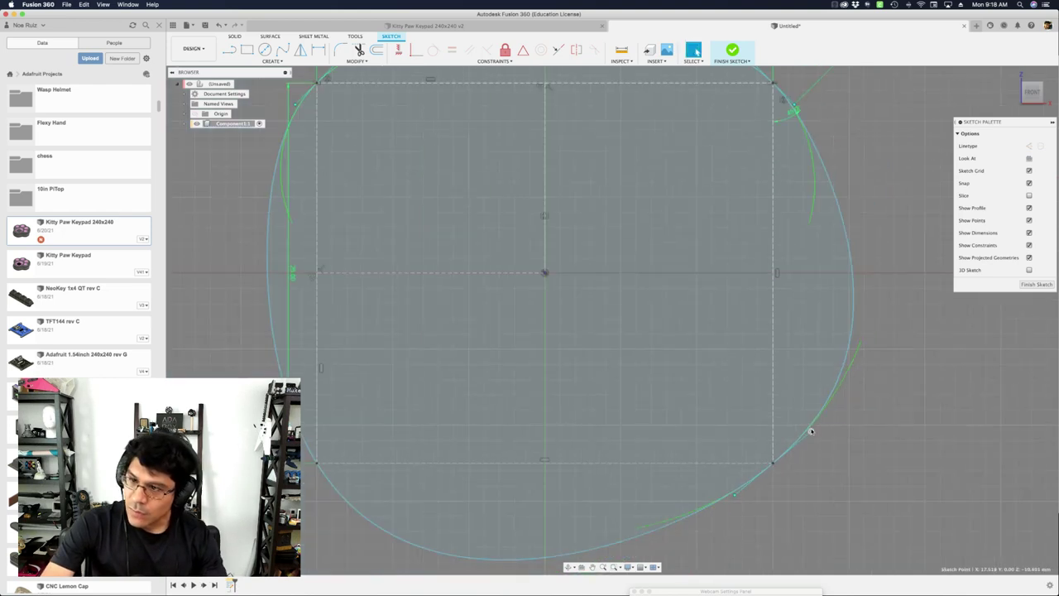
{"action": "scroll", "coordinate": [763, 222], "scroll_direction": "up", "scroll_amount": 3}
{"action": "scroll", "coordinate": [743, 217], "scroll_direction": "down", "scroll_amount": 2}
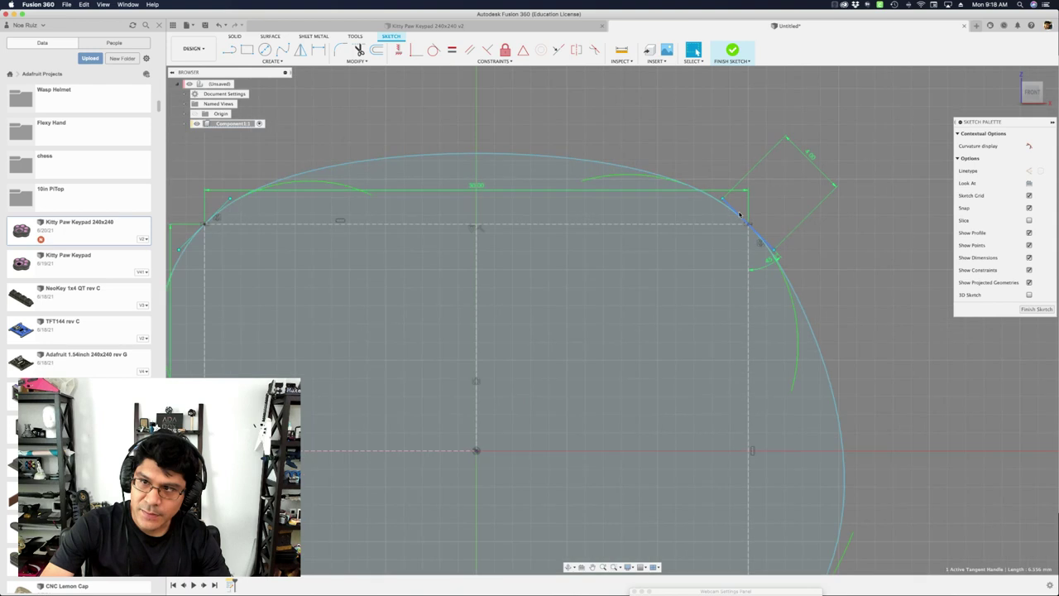
Constrain the spline's lower-right tangent handle equal in length to the upper-right tangent handle
{"action": "left_click", "coordinate": [840, 325]}
{"action": "type", "text": "s"}
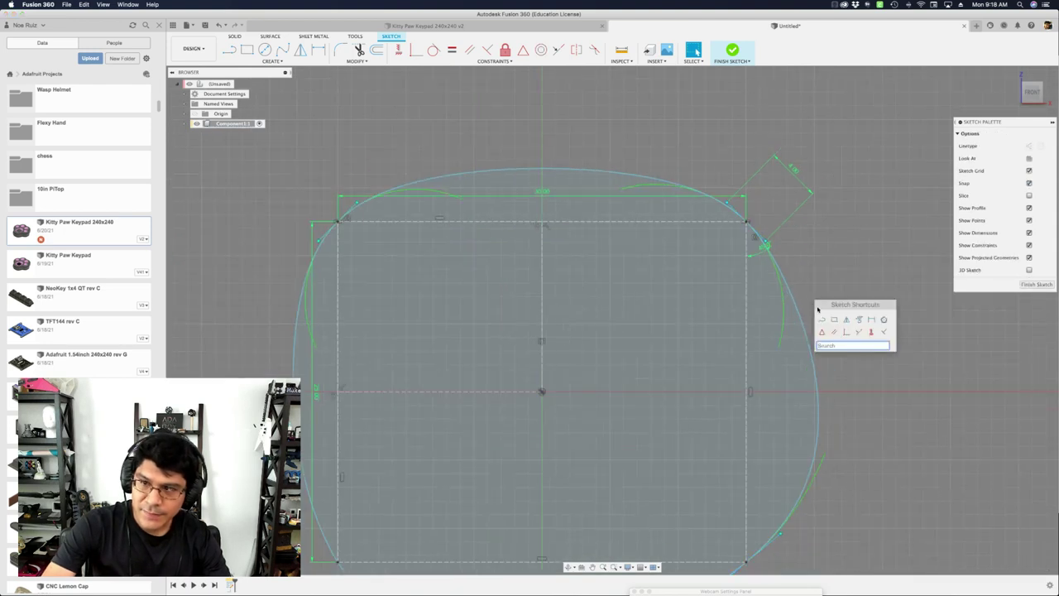
{"action": "type", "text": "eq"}
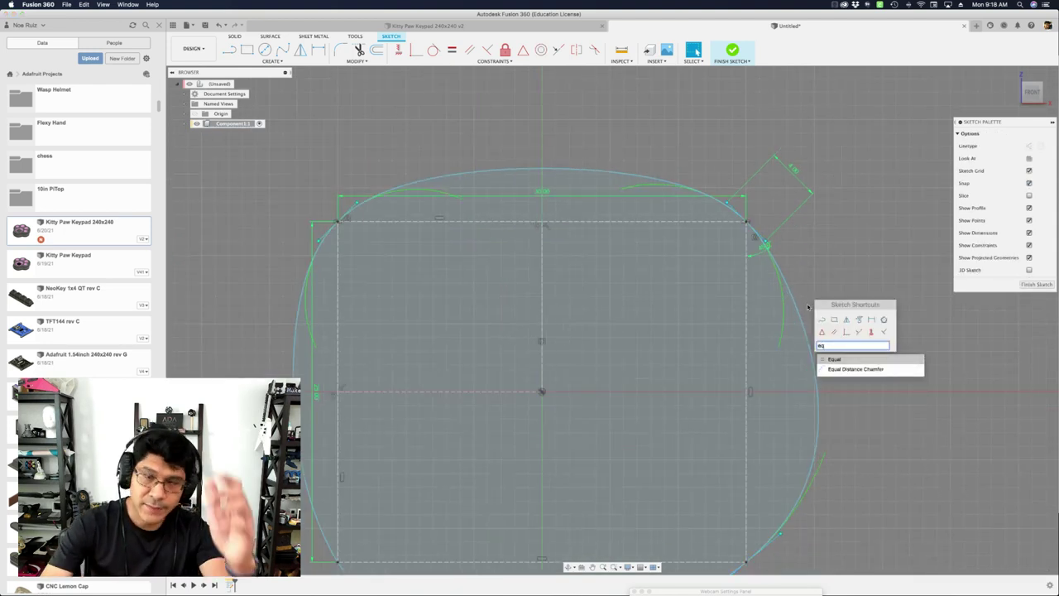
{"action": "left_click", "coordinate": [841, 361]}
{"action": "scroll", "coordinate": [806, 419], "scroll_direction": "up", "scroll_amount": 5}
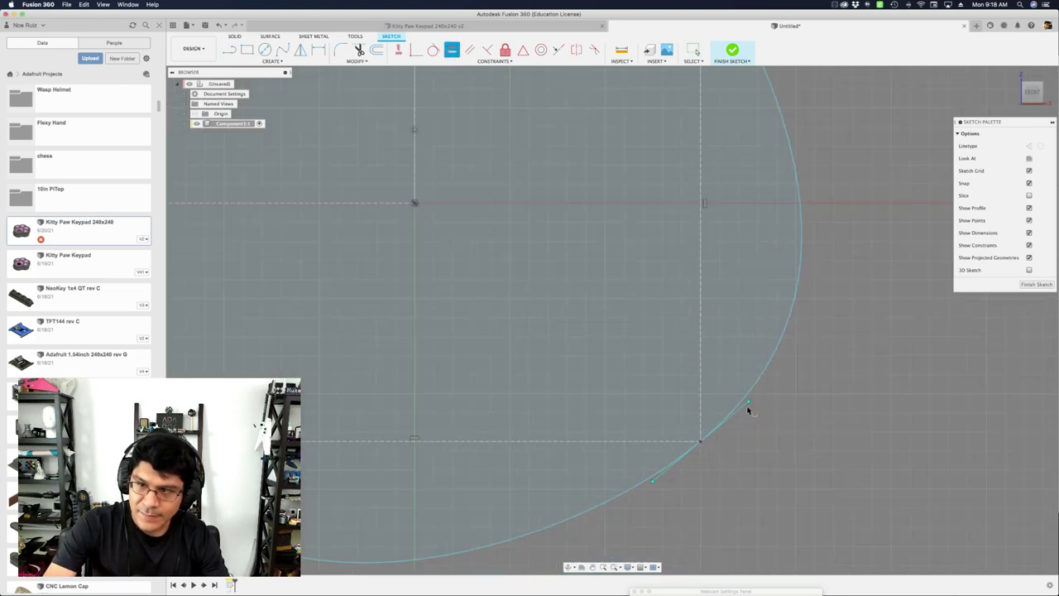
{"action": "left_click", "coordinate": [743, 406]}
{"action": "scroll", "coordinate": [742, 407], "scroll_direction": "down", "scroll_amount": 3}
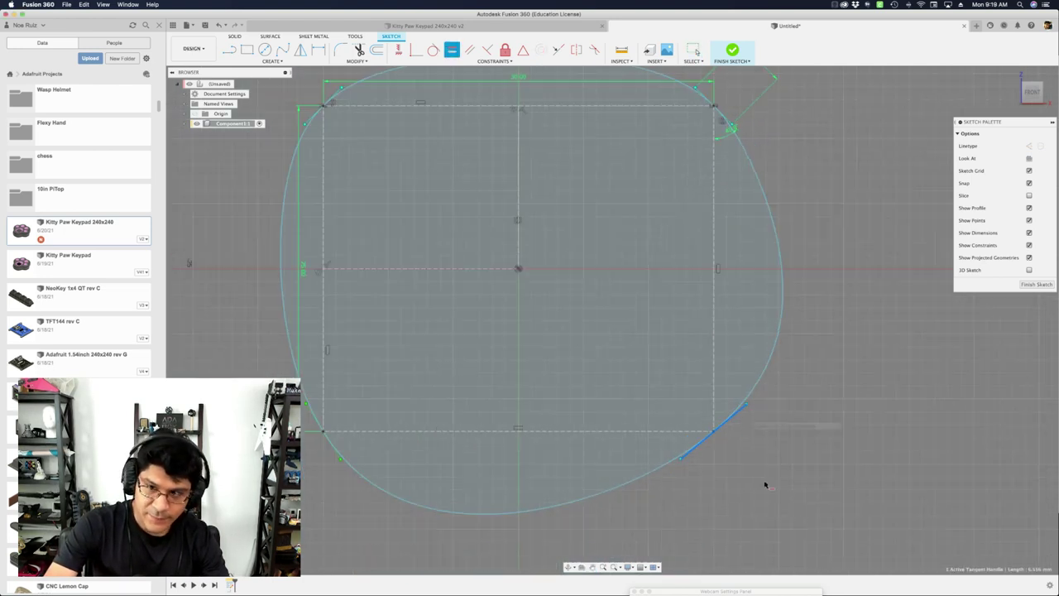
{"action": "middle_click_drag", "start_coordinate": [772, 286], "coordinate": [770, 327]}
{"action": "scroll", "coordinate": [697, 166], "scroll_direction": "up", "scroll_amount": 5}
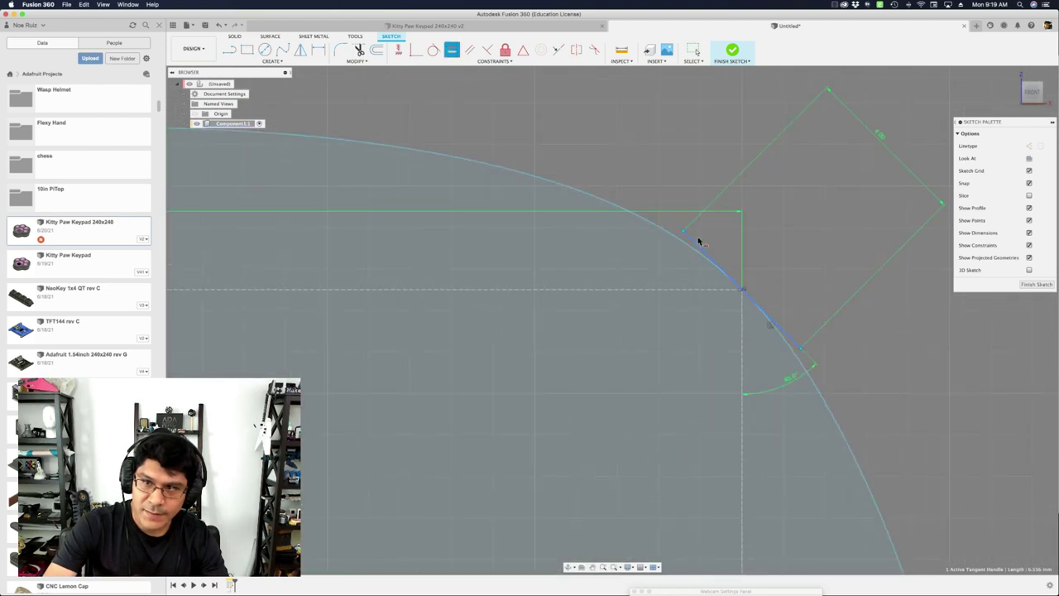
{"action": "scroll", "coordinate": [699, 240], "scroll_direction": "down", "scroll_amount": 5}
{"action": "middle_click_drag", "start_coordinate": [698, 241], "coordinate": [679, 127]}
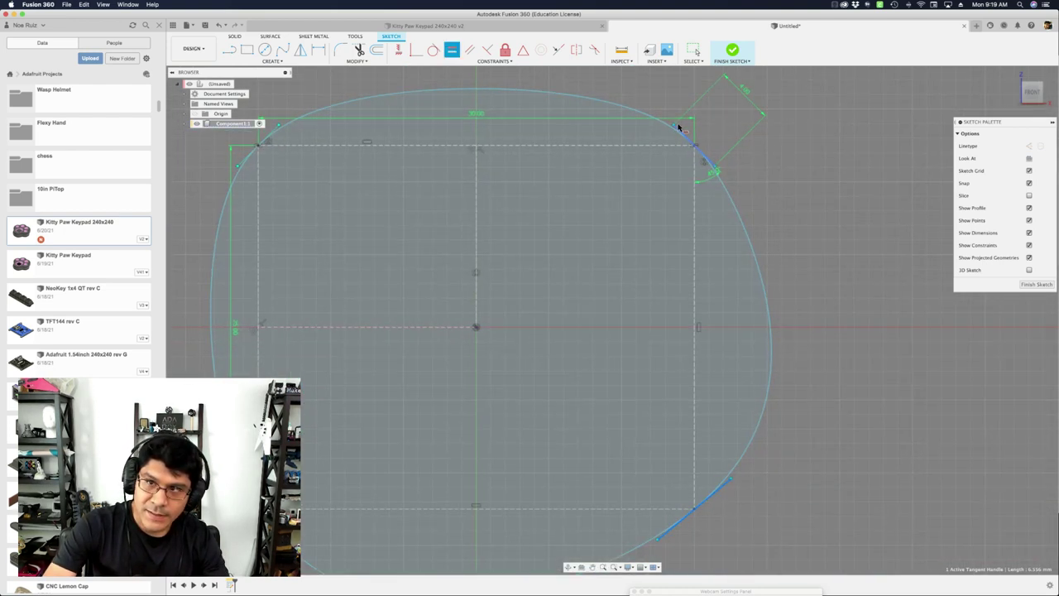
{"action": "left_click", "coordinate": [678, 128]}
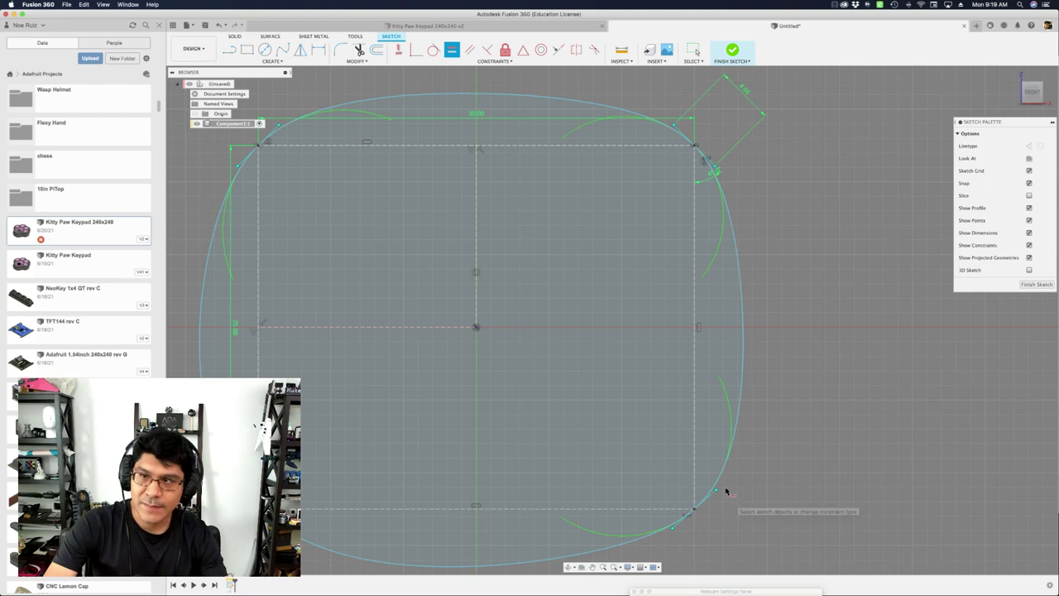
{"action": "key", "text": "Escape"}
Constrain the lower-right and upper-right tangent handles symmetrically about the horizontal construction centreline
{"action": "scroll", "coordinate": [726, 490], "scroll_direction": "up", "scroll_amount": 2}
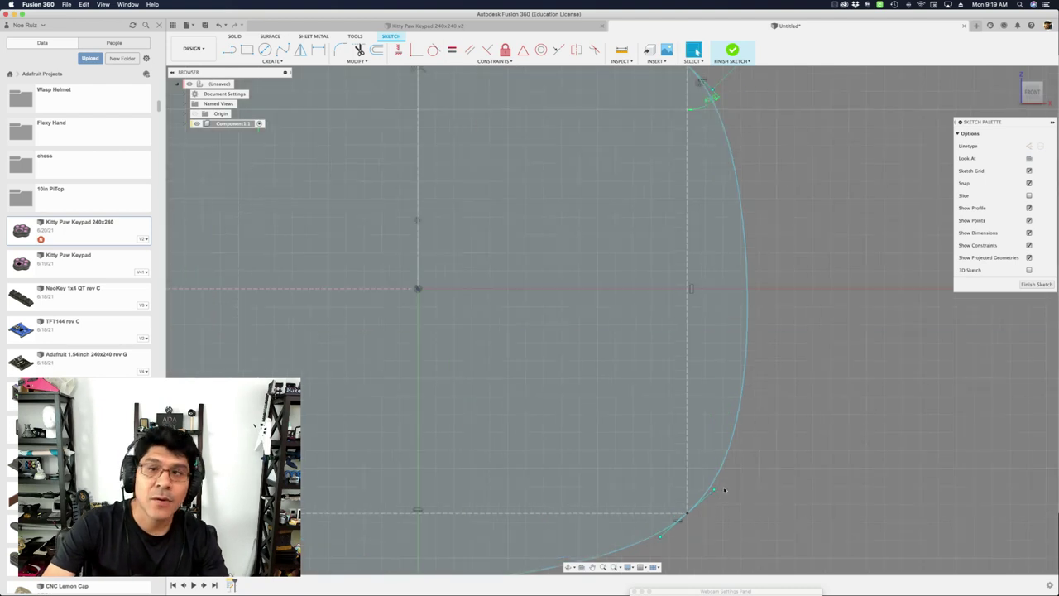
{"action": "left_click", "coordinate": [577, 51]}
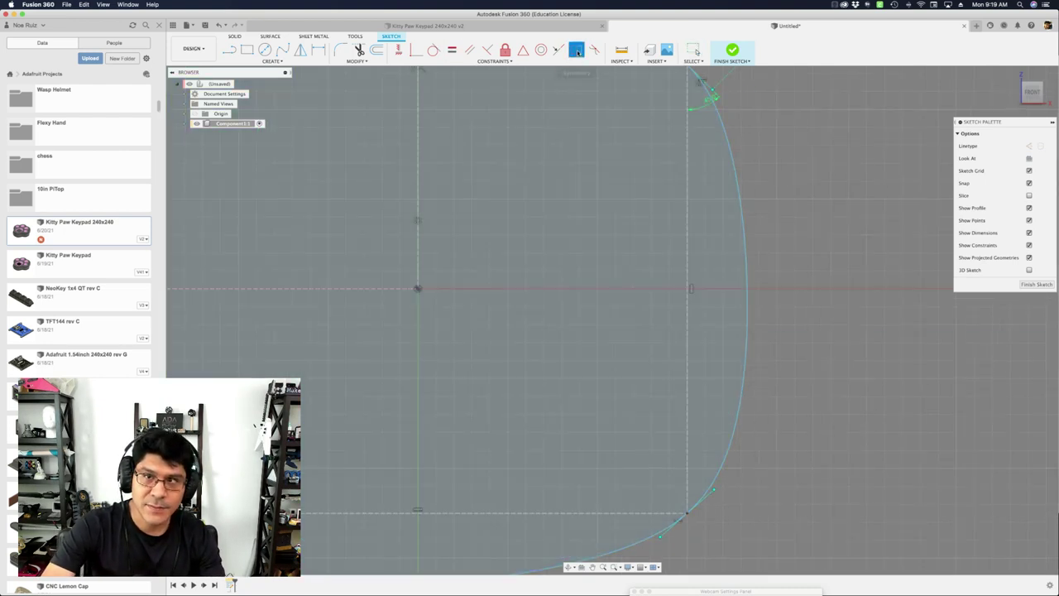
{"action": "left_click", "coordinate": [709, 492]}
{"action": "middle_click_drag", "start_coordinate": [802, 389], "coordinate": [815, 506]}
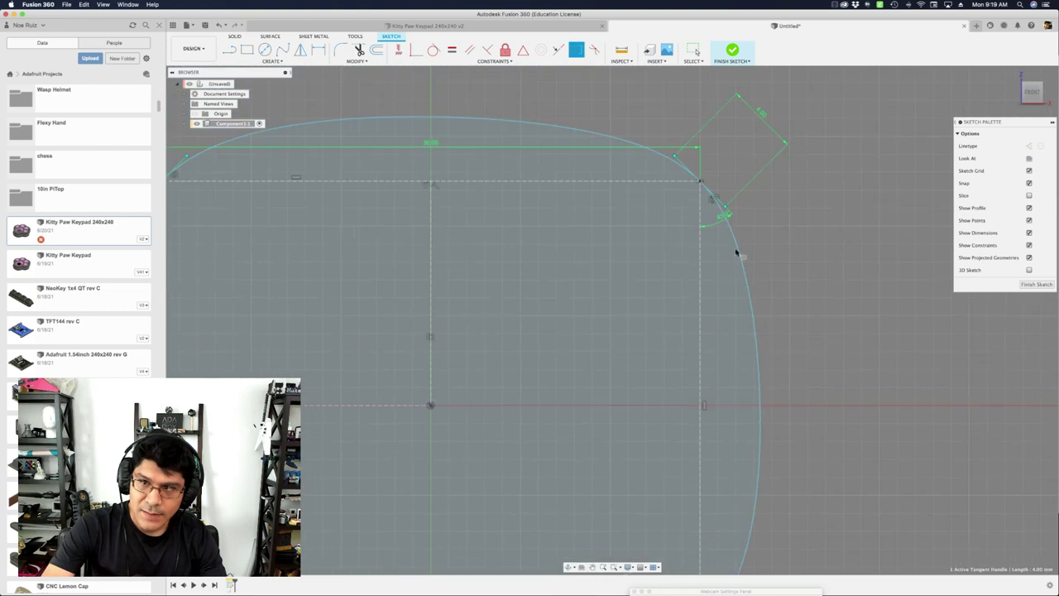
{"action": "left_click", "coordinate": [721, 196]}
{"action": "scroll", "coordinate": [721, 196], "scroll_direction": "down", "scroll_amount": 3}
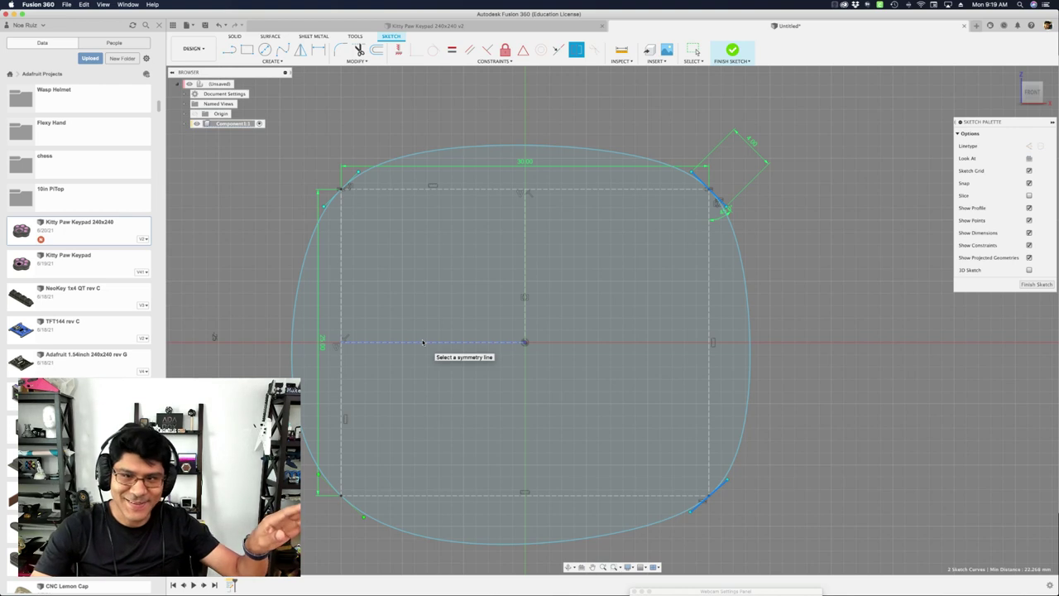
{"action": "left_click", "coordinate": [422, 341]}
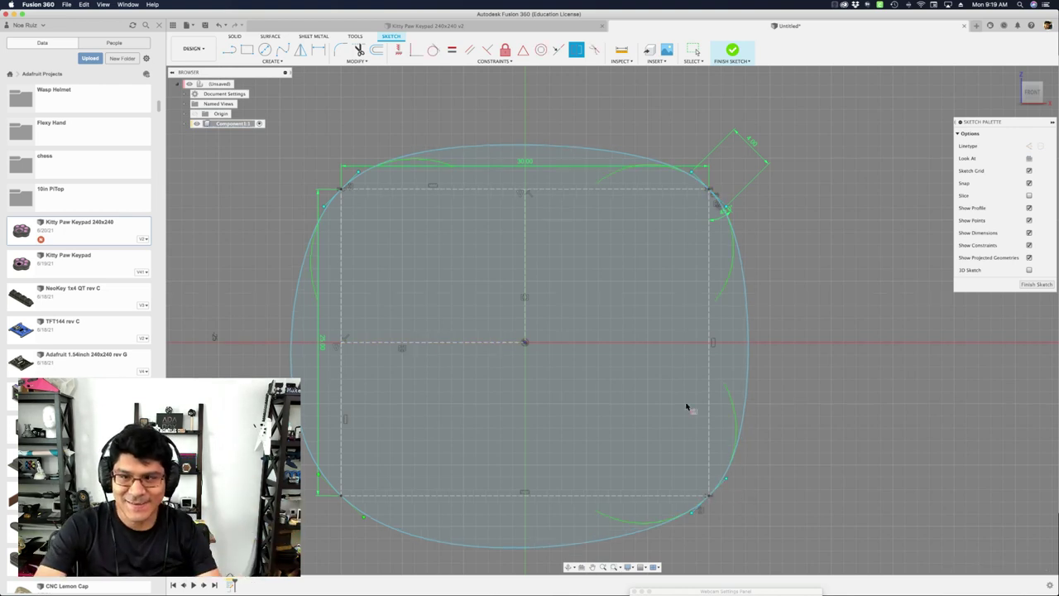
Check the lower-right tangent handle and the length dimension of the upper-right tangent handle
{"action": "scroll", "coordinate": [709, 475], "scroll_direction": "up", "scroll_amount": 3}
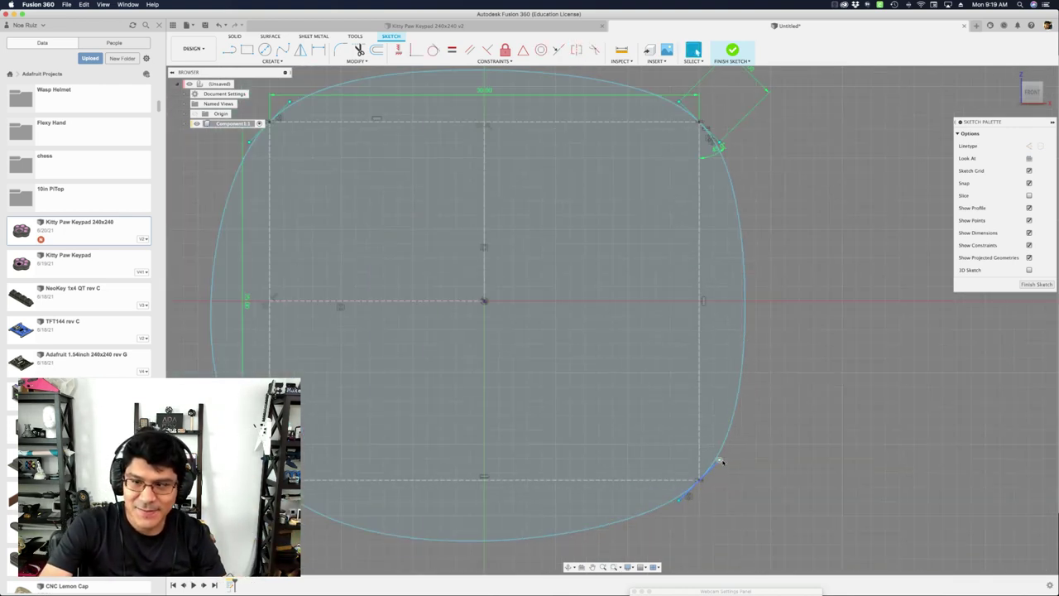
{"action": "scroll", "coordinate": [721, 462], "scroll_direction": "down", "scroll_amount": 2}
{"action": "left_click", "coordinate": [715, 466]}
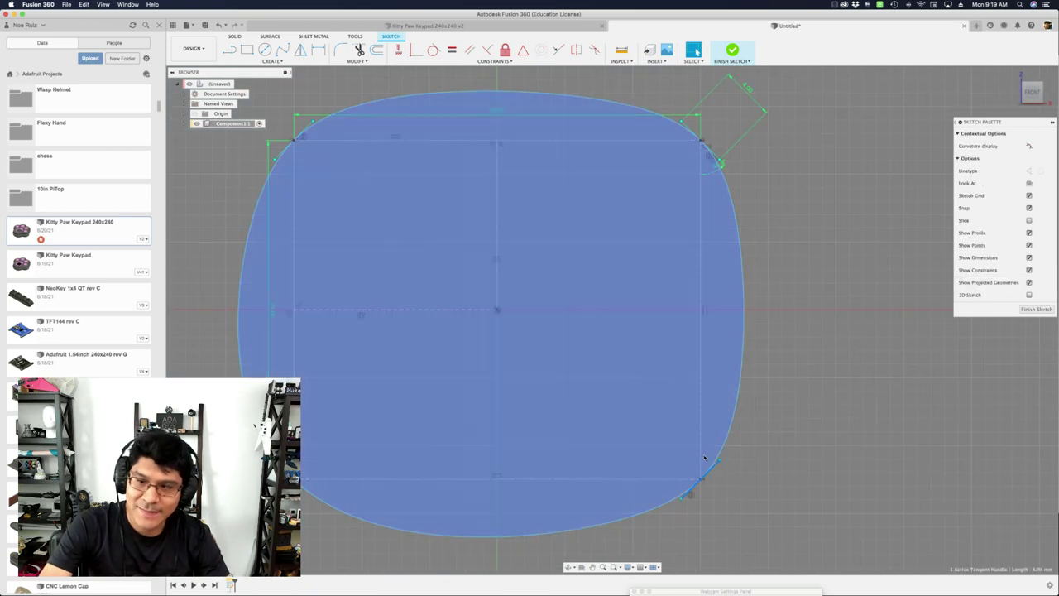
{"action": "left_click", "coordinate": [781, 481]}
{"action": "scroll", "coordinate": [782, 481], "scroll_direction": "down", "scroll_amount": 3}
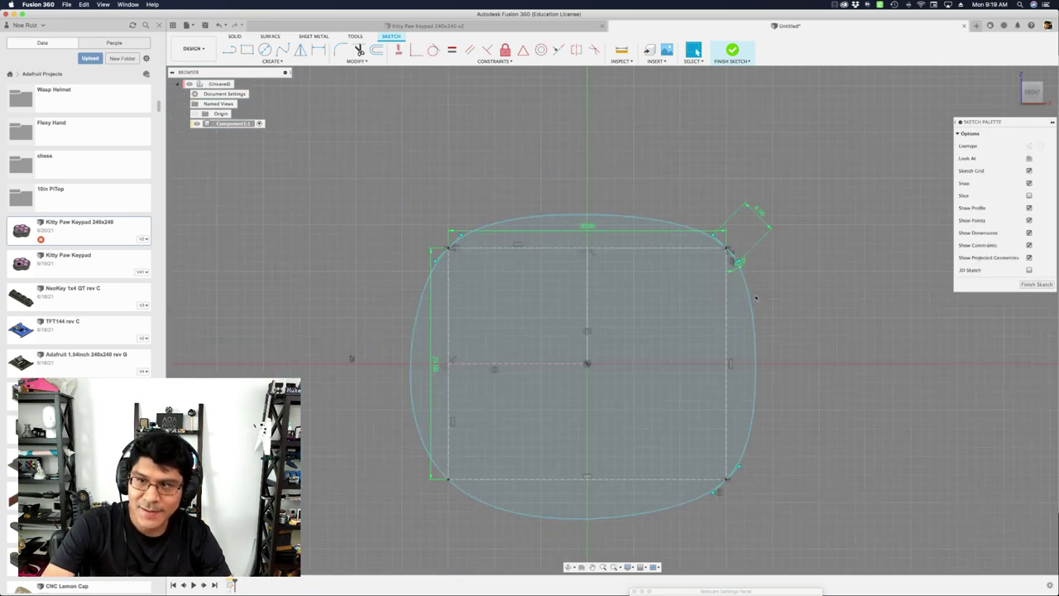
{"action": "scroll", "coordinate": [736, 263], "scroll_direction": "up", "scroll_amount": 3}
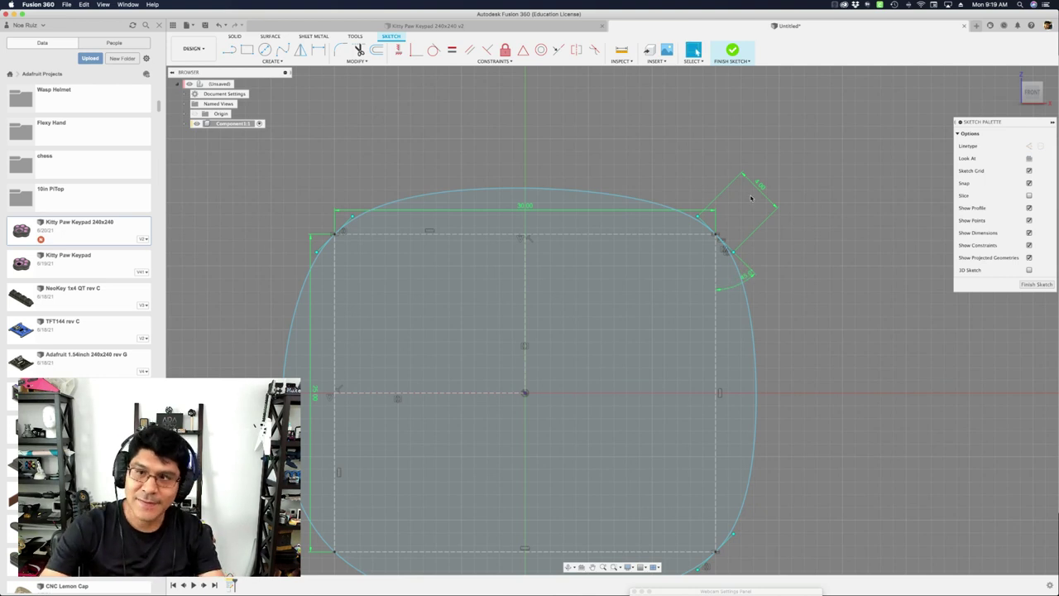
{"action": "scroll", "coordinate": [753, 197], "scroll_direction": "up", "scroll_amount": 4}
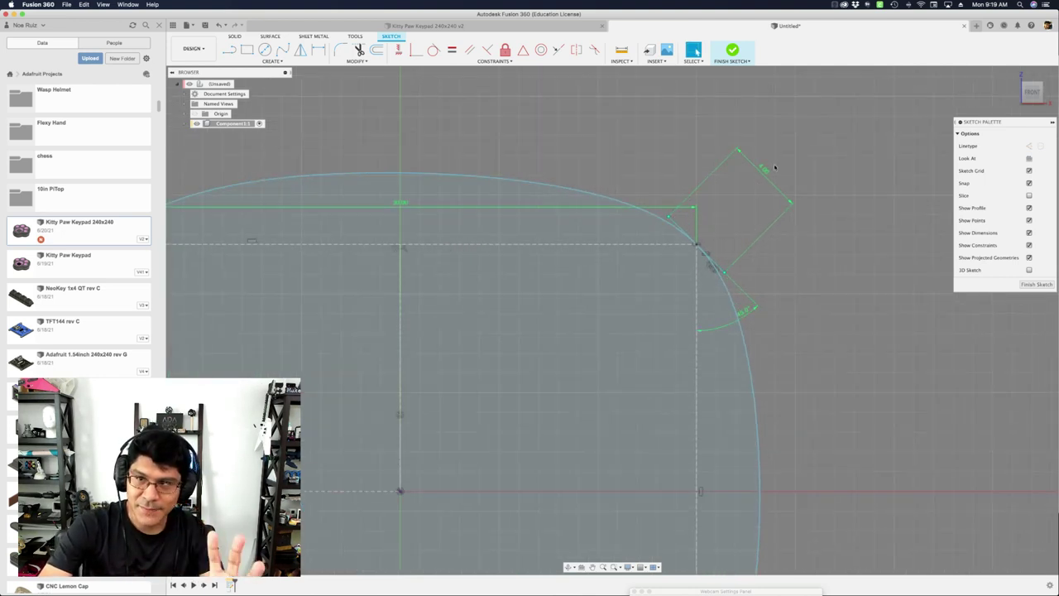
{"action": "double_click", "coordinate": [764, 171]}
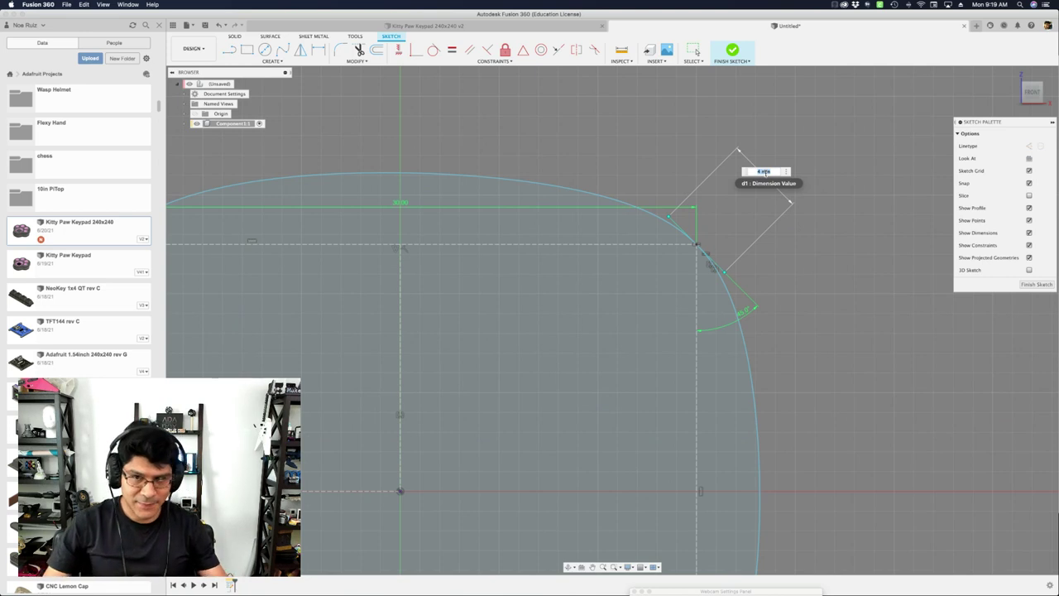
{"action": "key", "text": "Return"}
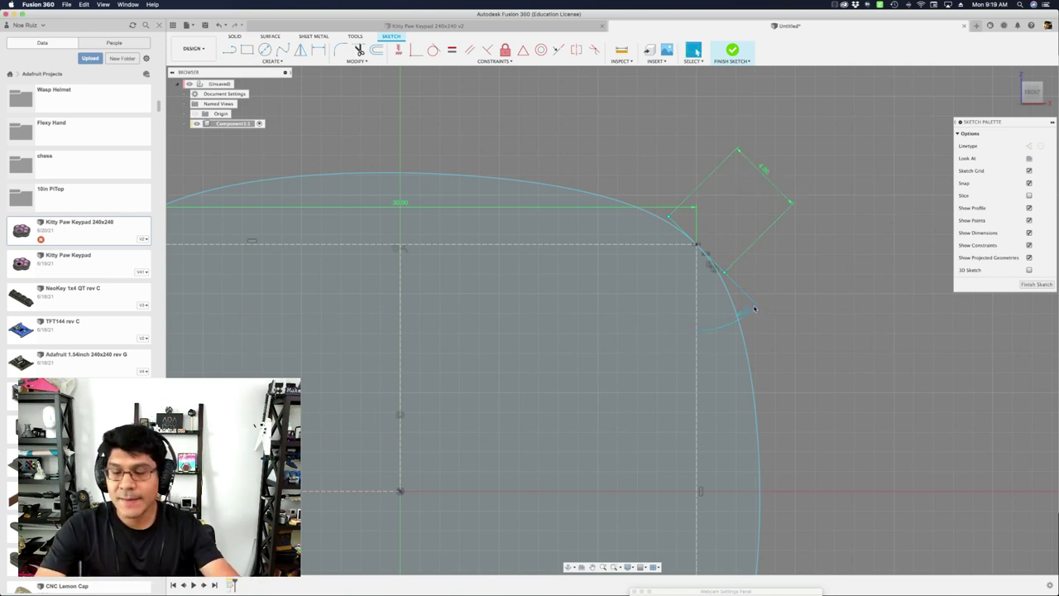
Move the rectangle's width and height dimensions outward, clear of the spline outline
{"action": "scroll", "coordinate": [745, 313], "scroll_direction": "down", "scroll_amount": 5}
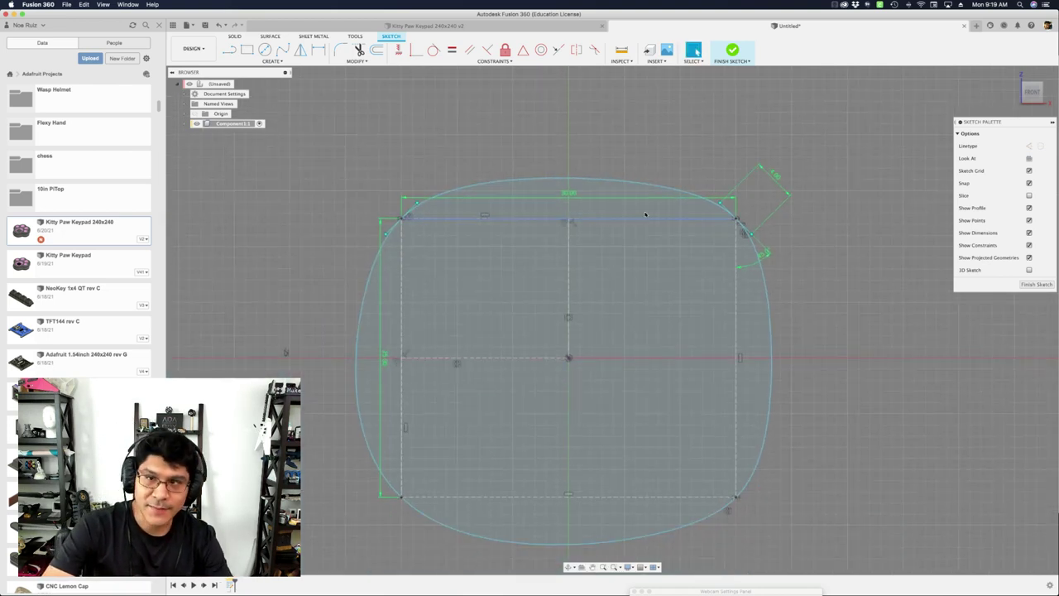
{"action": "left_click_drag", "start_coordinate": [573, 192], "coordinate": [581, 130]}
{"action": "left_click_drag", "start_coordinate": [383, 348], "coordinate": [293, 330]}
{"action": "left_click", "coordinate": [380, 228]}
{"action": "left_click_drag", "start_coordinate": [381, 228], "coordinate": [324, 301]}
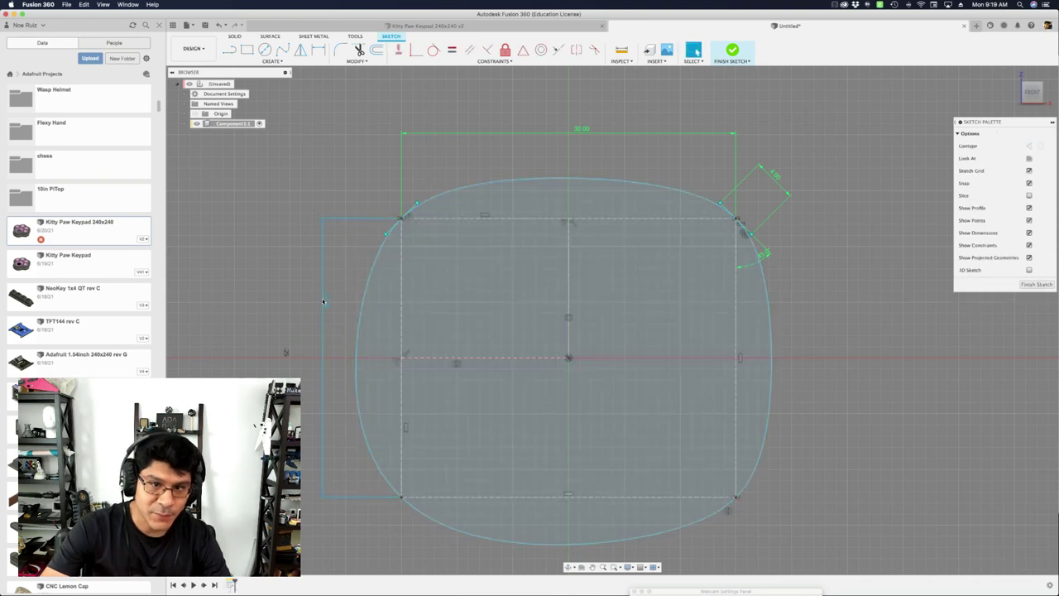
{"action": "scroll", "coordinate": [440, 367], "scroll_direction": "down", "scroll_amount": 1}
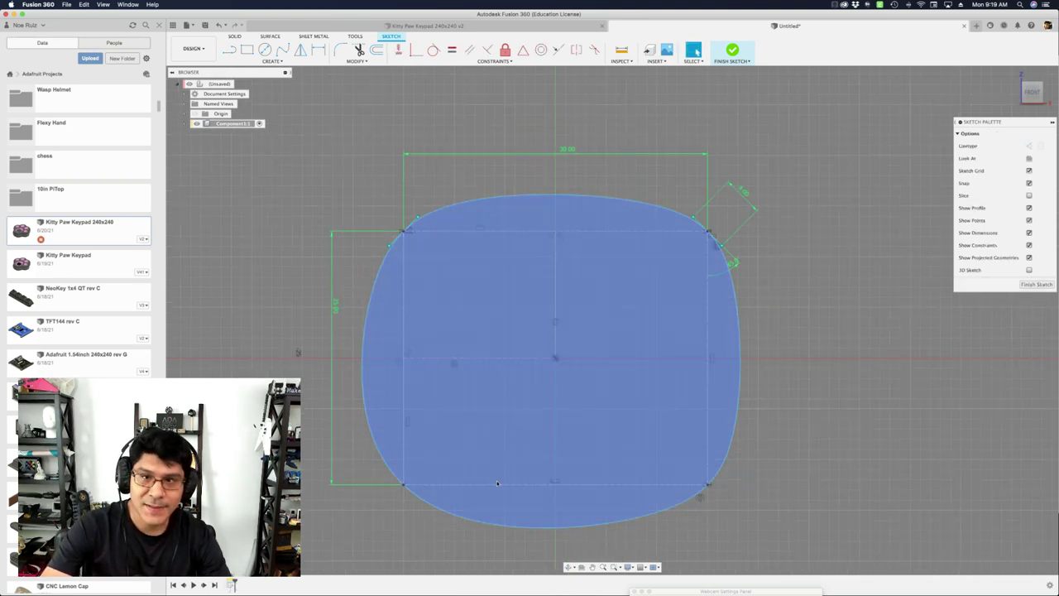
{"action": "scroll", "coordinate": [496, 482], "scroll_direction": "up", "scroll_amount": 1}
{"action": "scroll", "coordinate": [546, 383], "scroll_direction": "down", "scroll_amount": 1}
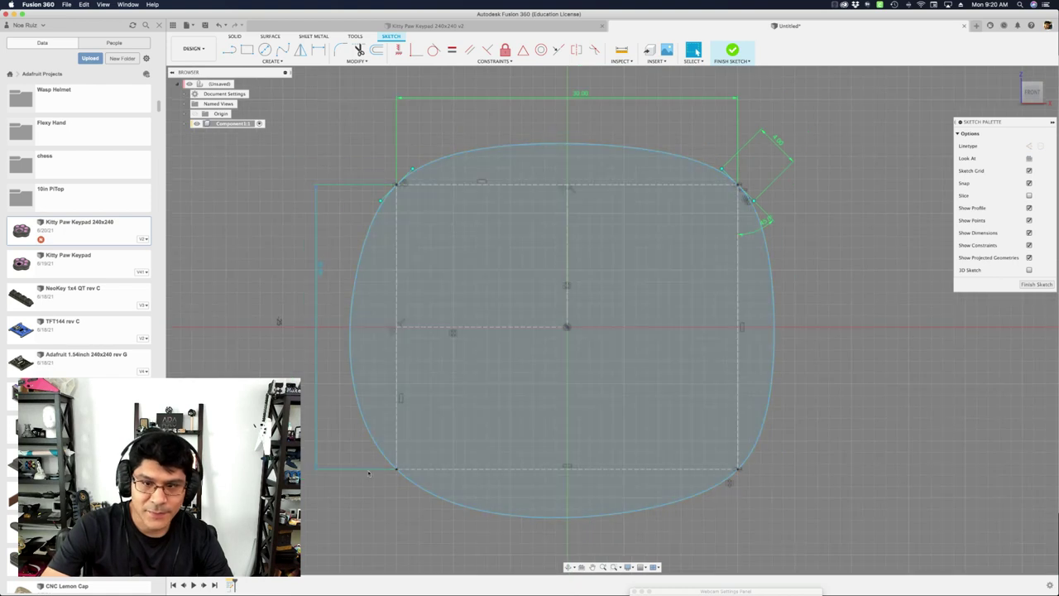
Activate the tangent handle at the spline's lower-left fit point and reshape it to about 5.3 mm long
{"action": "left_click", "coordinate": [394, 467]}
{"action": "scroll", "coordinate": [403, 477], "scroll_direction": "up", "scroll_amount": 3}
{"action": "mouse_move", "coordinate": [423, 496]}
{"action": "left_mouse_down"}
{"action": "mouse_move", "coordinate": [440, 480]}
{"action": "mouse_move", "coordinate": [425, 465]}
{"action": "mouse_move", "coordinate": [428, 494]}
{"action": "mouse_move", "coordinate": [402, 508]}
{"action": "mouse_move", "coordinate": [410, 504]}
{"action": "left_mouse_up"}
{"action": "scroll", "coordinate": [411, 504], "scroll_direction": "down", "scroll_amount": 2}
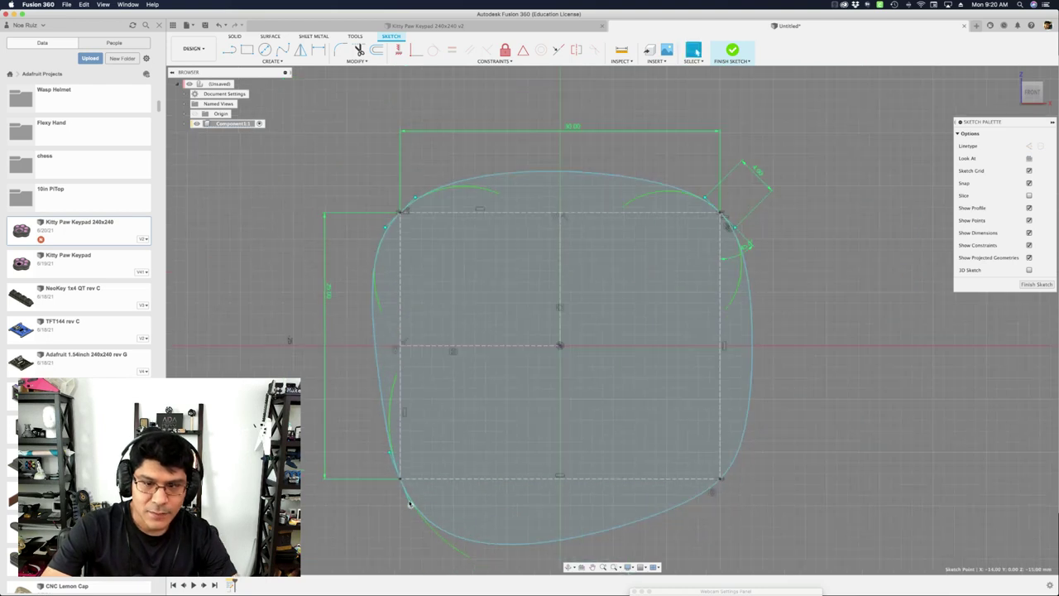
{"action": "scroll", "coordinate": [358, 491], "scroll_direction": "up", "scroll_amount": 3}
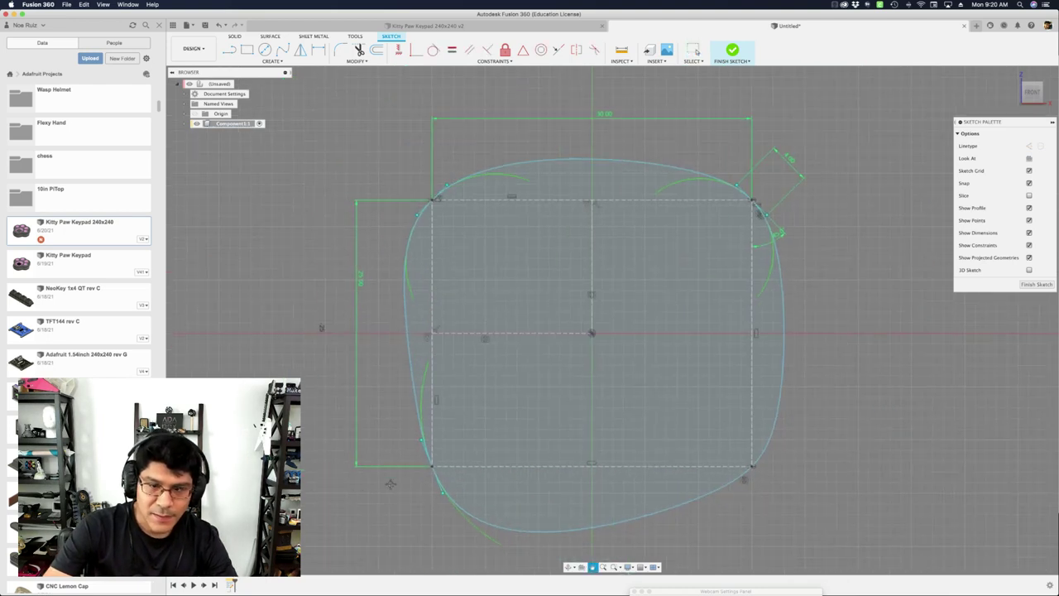
Constrain the lower-left tangent handle equal in length to the upper-right tangent handle
{"action": "left_click", "coordinate": [449, 486]}
{"action": "scroll", "coordinate": [447, 485], "scroll_direction": "down", "scroll_amount": 3}
{"action": "scroll", "coordinate": [705, 306], "scroll_direction": "up", "scroll_amount": 3}
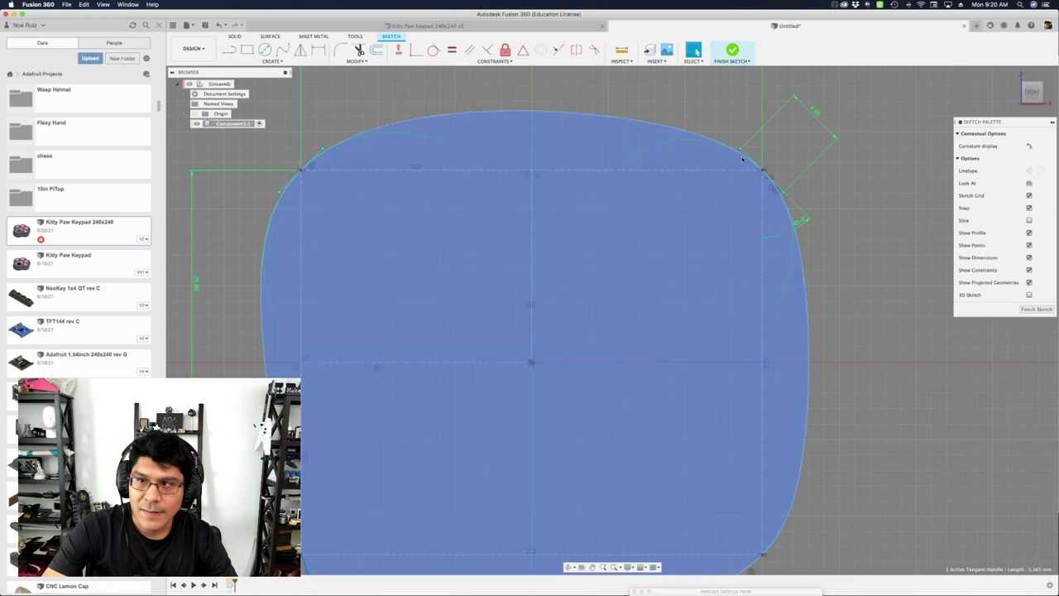
{"action": "scroll", "coordinate": [742, 159], "scroll_direction": "down", "scroll_amount": 3}
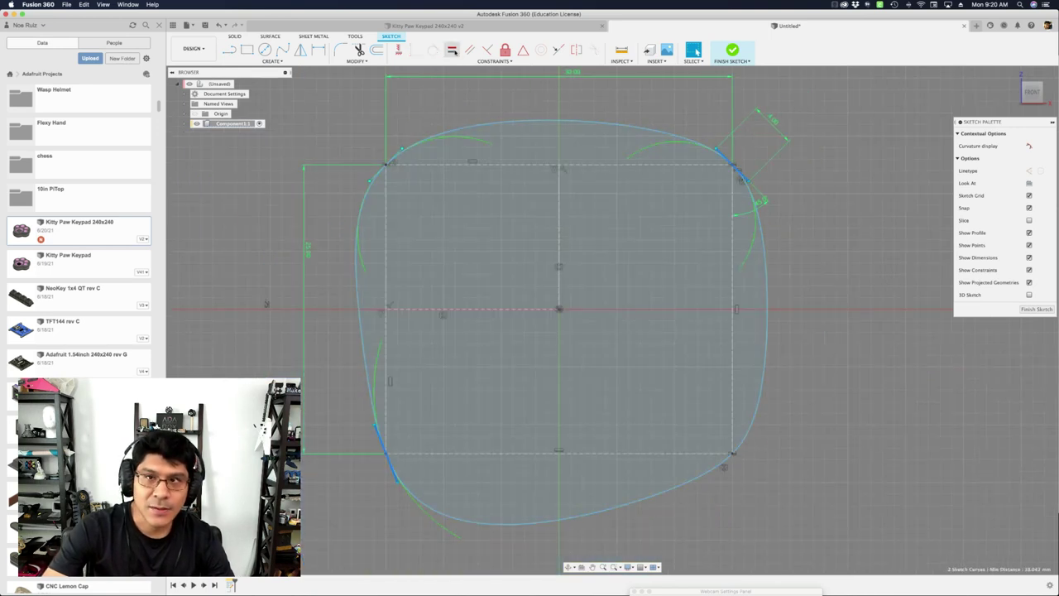
{"action": "left_click", "coordinate": [451, 49]}
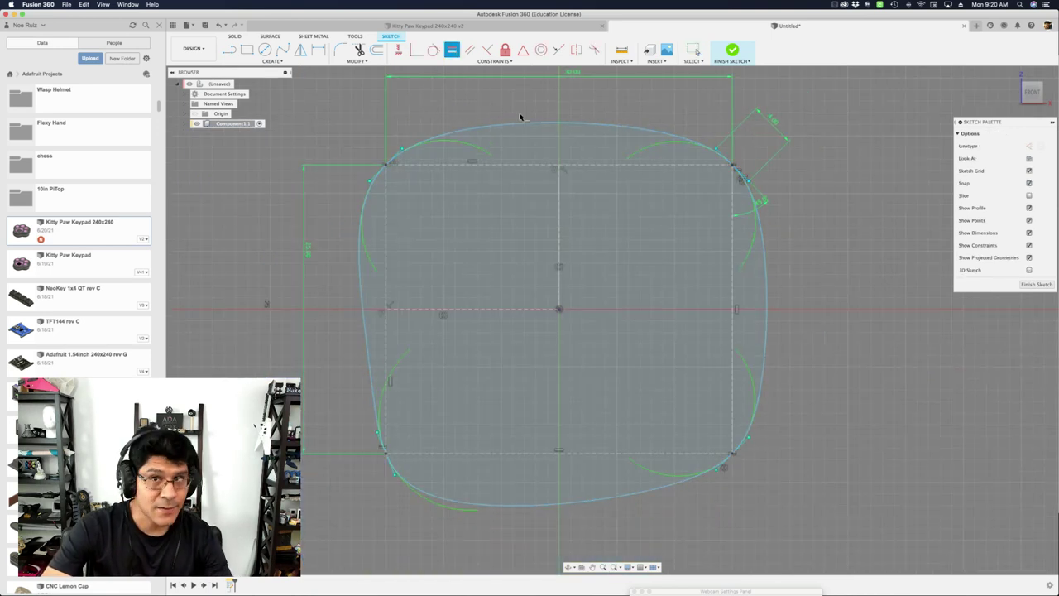
Constrain the lower-right and lower-left tangent handles symmetrically about the vertical construction centreline
{"action": "scroll", "coordinate": [733, 147], "scroll_direction": "up", "scroll_amount": 3}
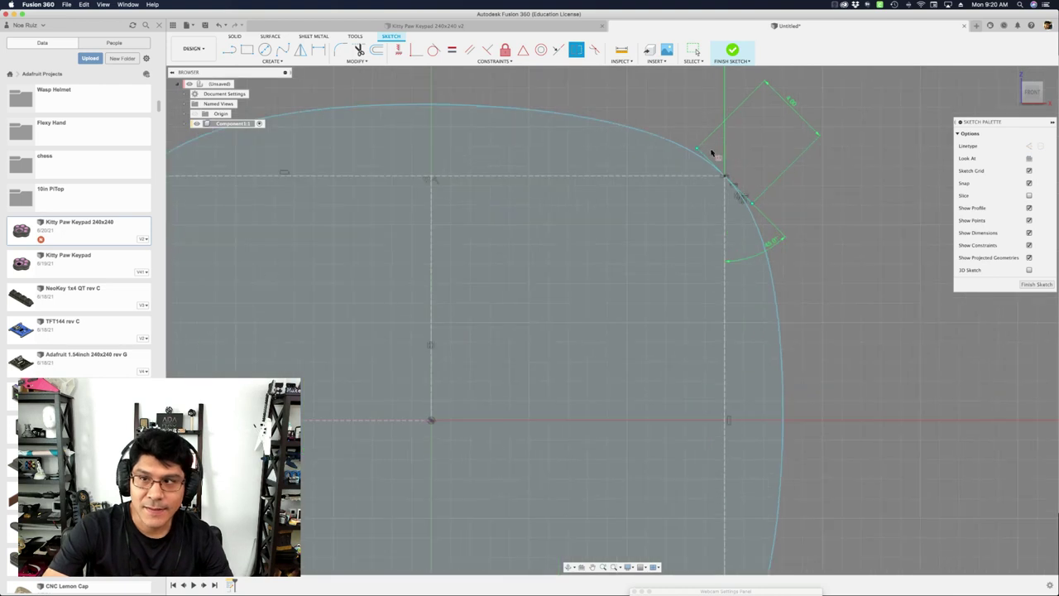
{"action": "scroll", "coordinate": [710, 155], "scroll_direction": "down", "scroll_amount": 5}
{"action": "scroll", "coordinate": [716, 462], "scroll_direction": "up", "scroll_amount": 5}
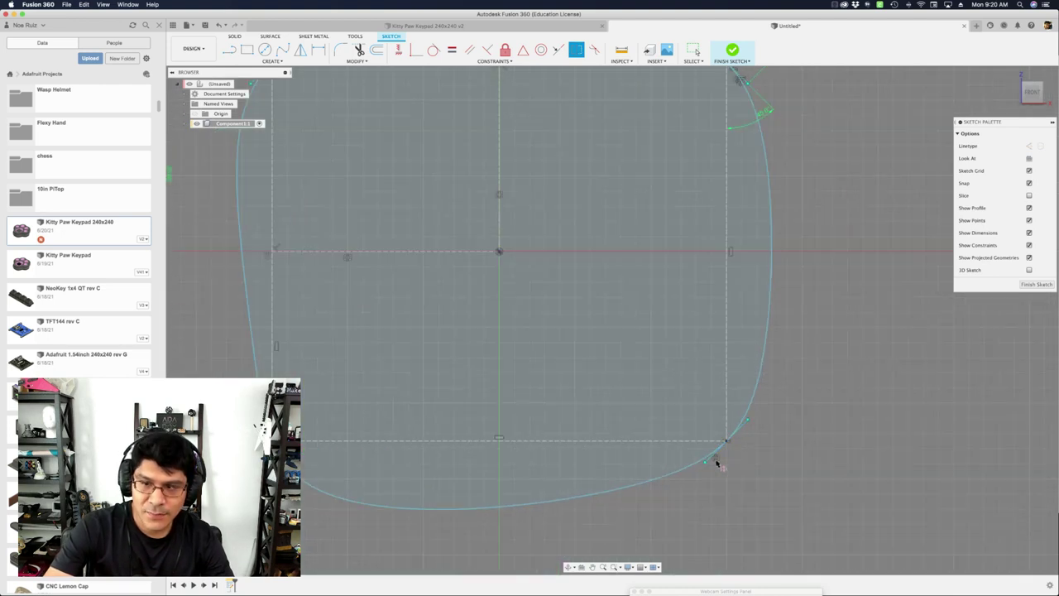
{"action": "left_click", "coordinate": [713, 454]}
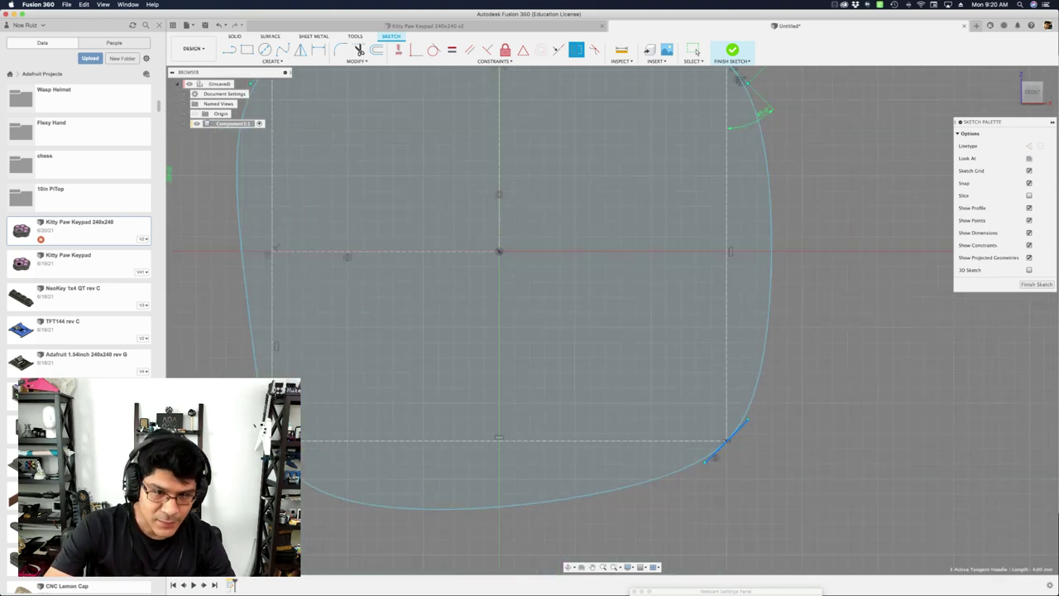
{"action": "left_click", "coordinate": [283, 455]}
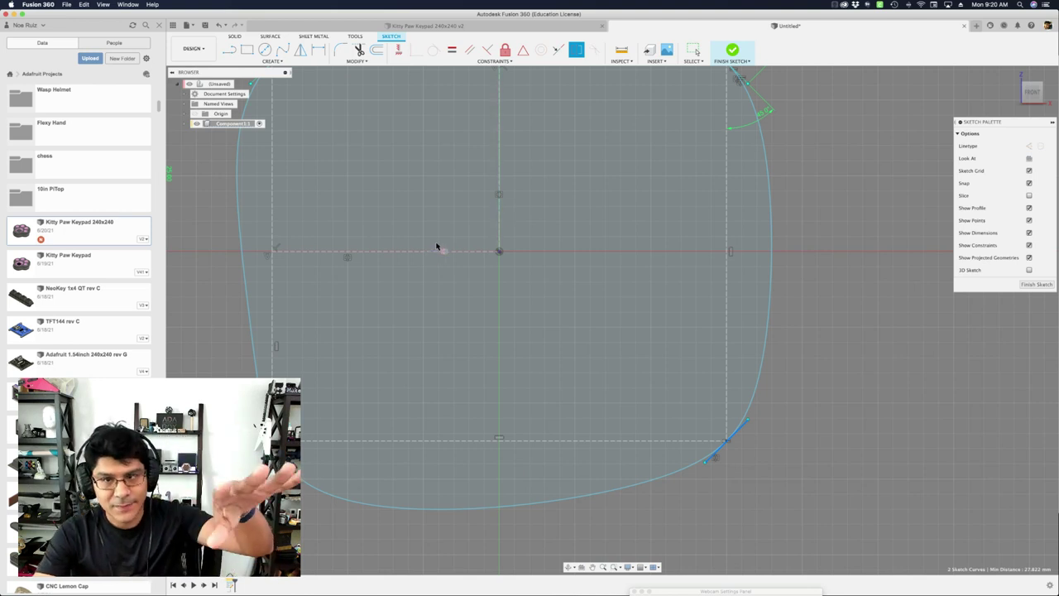
{"action": "left_click", "coordinate": [500, 219]}
{"action": "scroll", "coordinate": [547, 233], "scroll_direction": "down", "scroll_amount": 3}
{"action": "middle_click_drag", "start_coordinate": [822, 233], "coordinate": [851, 295]}
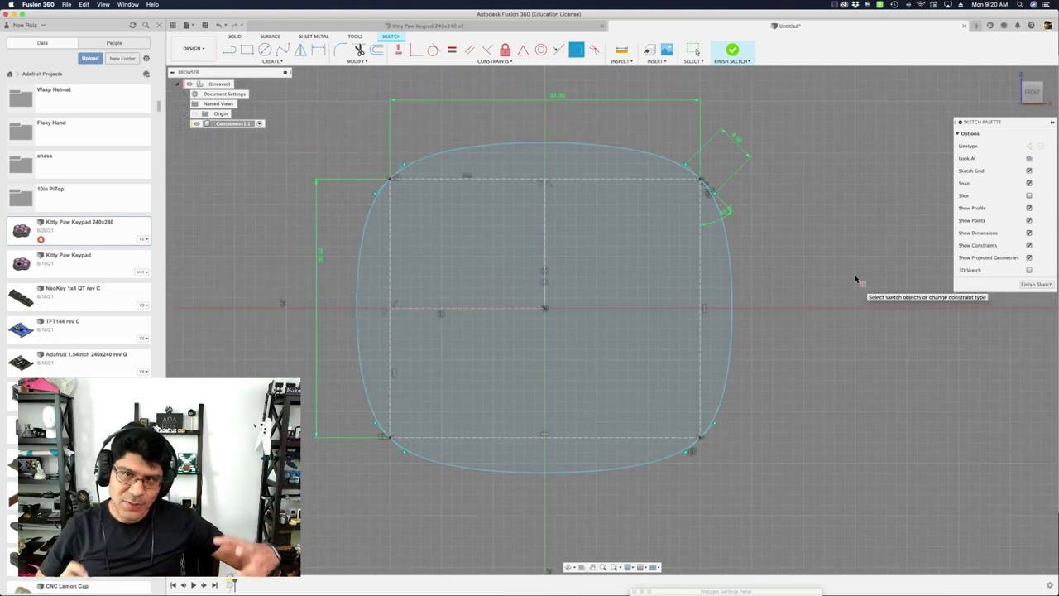
{"action": "key", "text": "Escape"}
Add a user parameter named corner in millimetres with a value of 4 mm
{"action": "scroll", "coordinate": [814, 241], "scroll_direction": "down", "scroll_amount": 3}
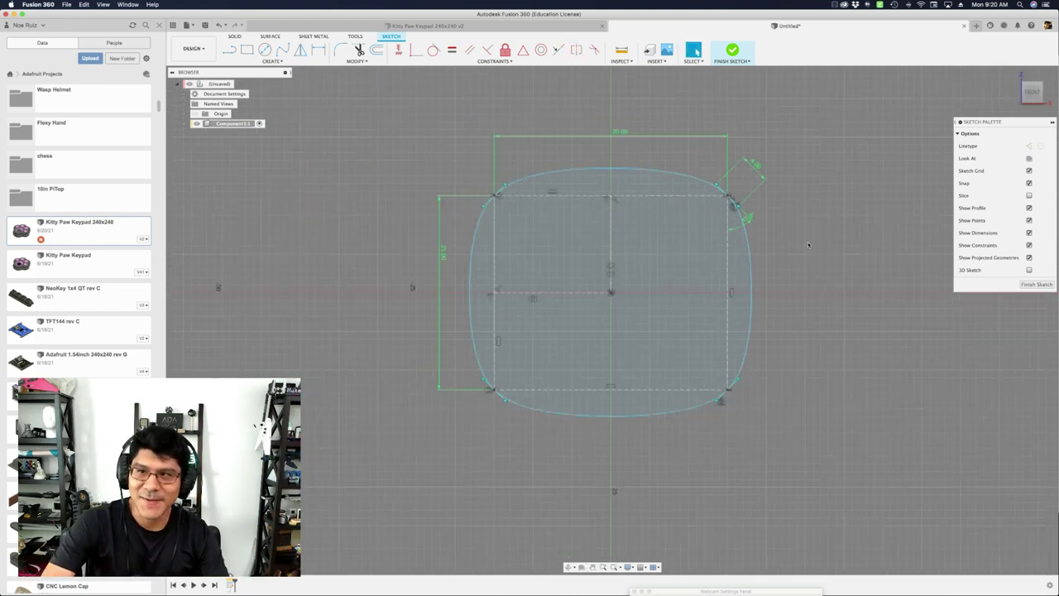
{"action": "scroll", "coordinate": [773, 199], "scroll_direction": "up", "scroll_amount": 3}
{"action": "scroll", "coordinate": [768, 182], "scroll_direction": "down", "scroll_amount": 2}
{"action": "mouse_move", "coordinate": [815, 201]}
{"action": "middle_mouse_down"}
{"action": "mouse_move", "coordinate": [642, 213]}
{"action": "mouse_move", "coordinate": [686, 215]}
{"action": "middle_mouse_up"}
{"action": "key", "text": "shift+p"}
{"action": "left_click_drag", "start_coordinate": [804, 231], "coordinate": [756, 210]}
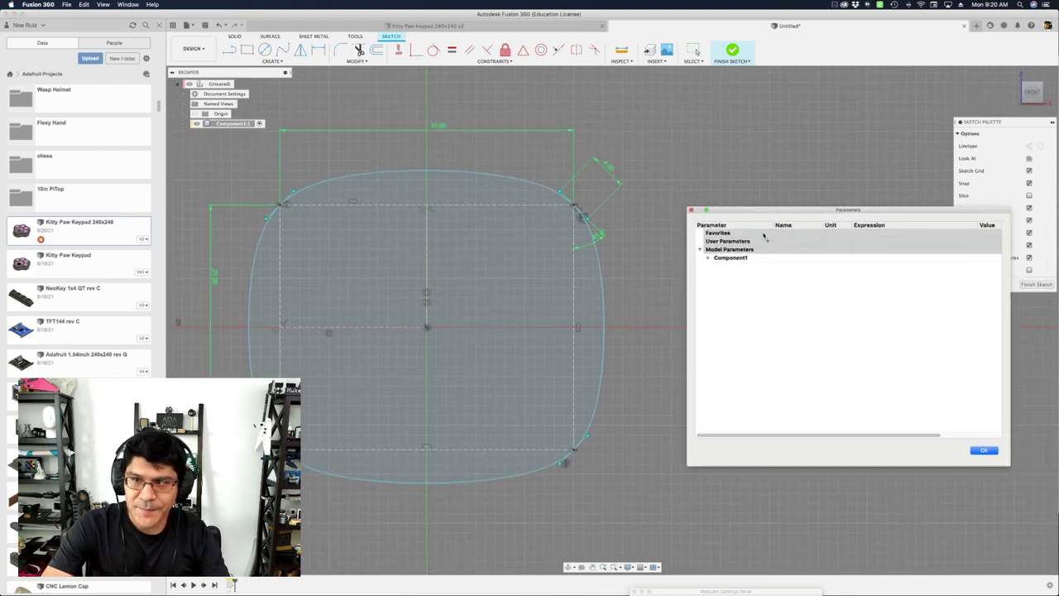
{"action": "left_click", "coordinate": [768, 241]}
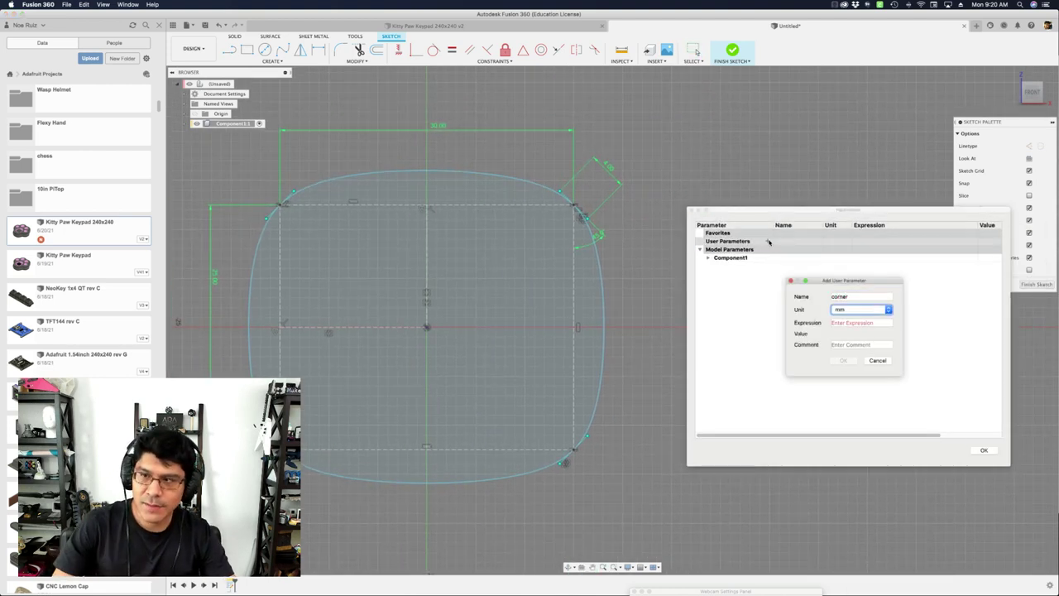
{"action": "key", "text": "Return"}
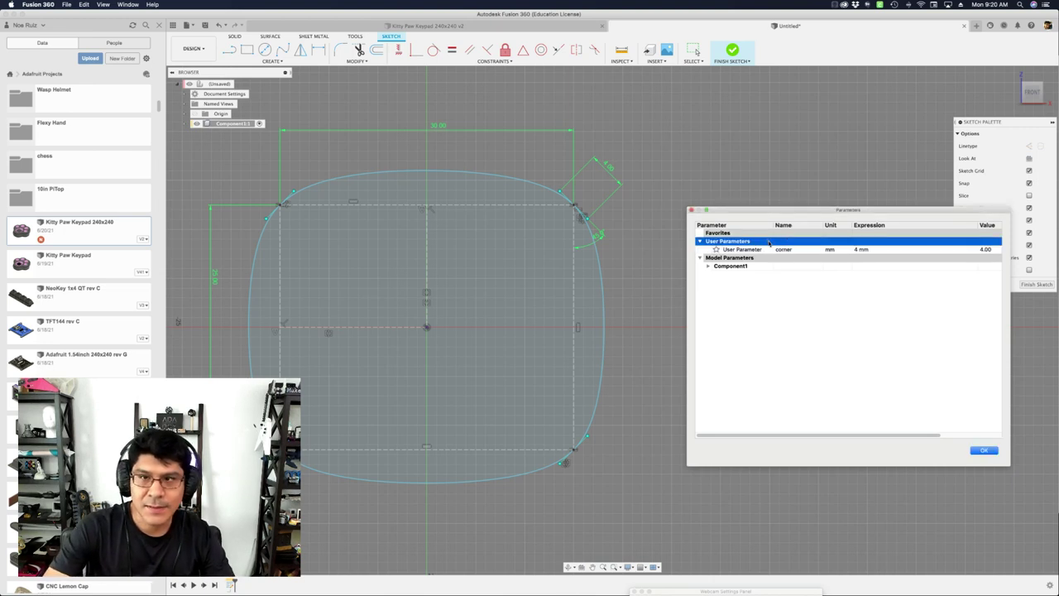
Add the user parameters width at 30 mm and height at 25 mm
{"action": "left_click", "coordinate": [767, 240]}
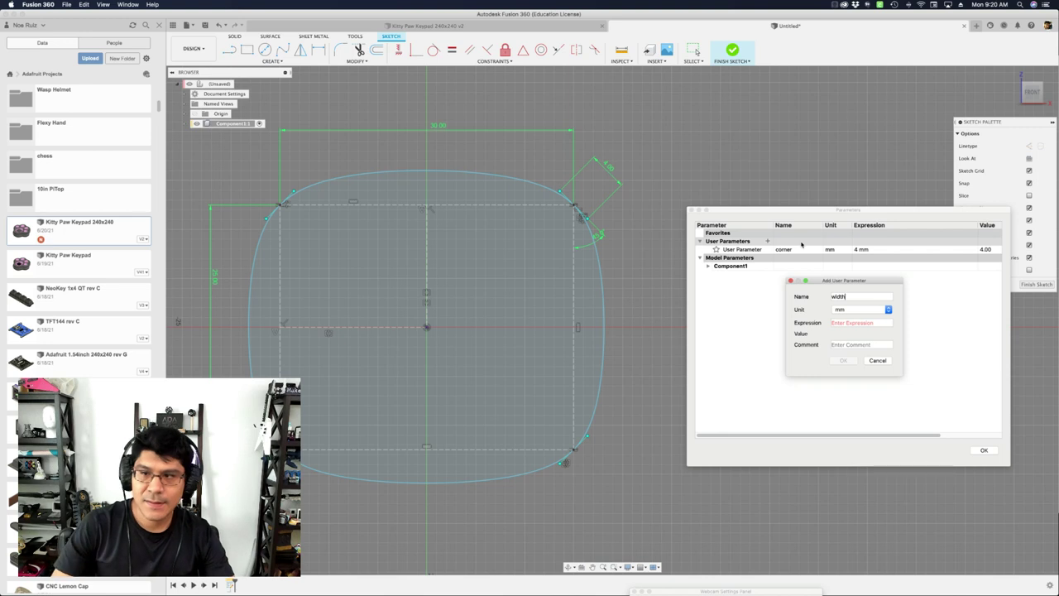
{"action": "type", "text": "30"}
{"action": "key", "text": "Return"}
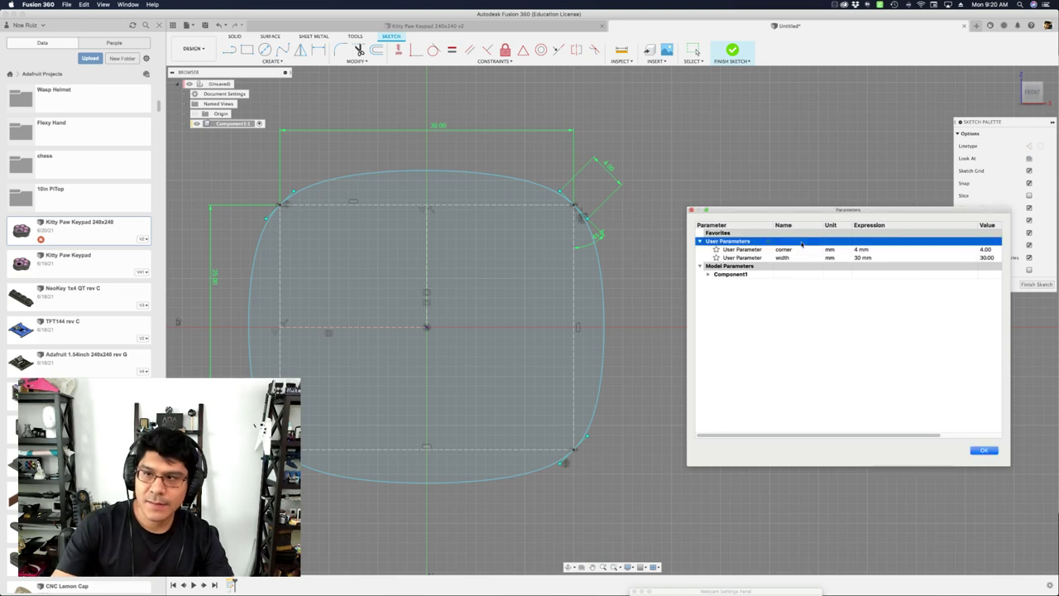
{"action": "left_click", "coordinate": [767, 241]}
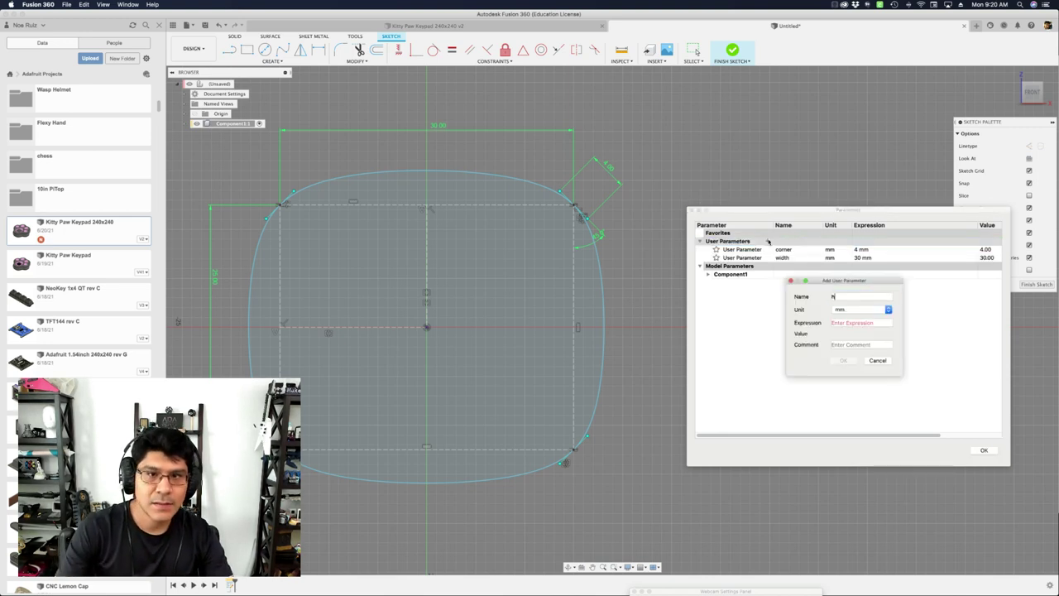
{"action": "type", "text": "25"}
{"action": "key", "text": "Return"}
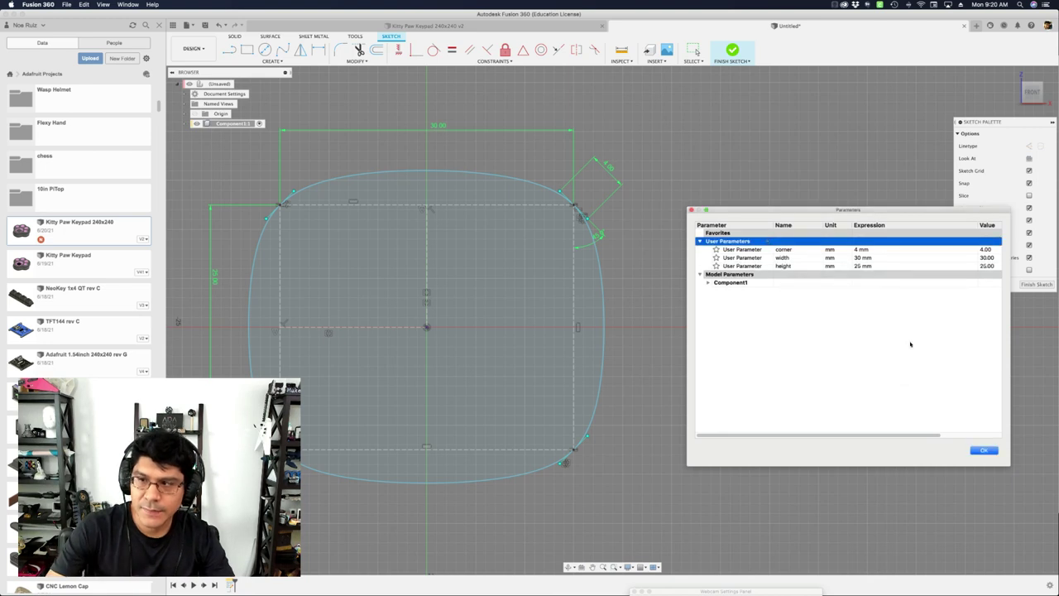
{"action": "left_click", "coordinate": [983, 450]}
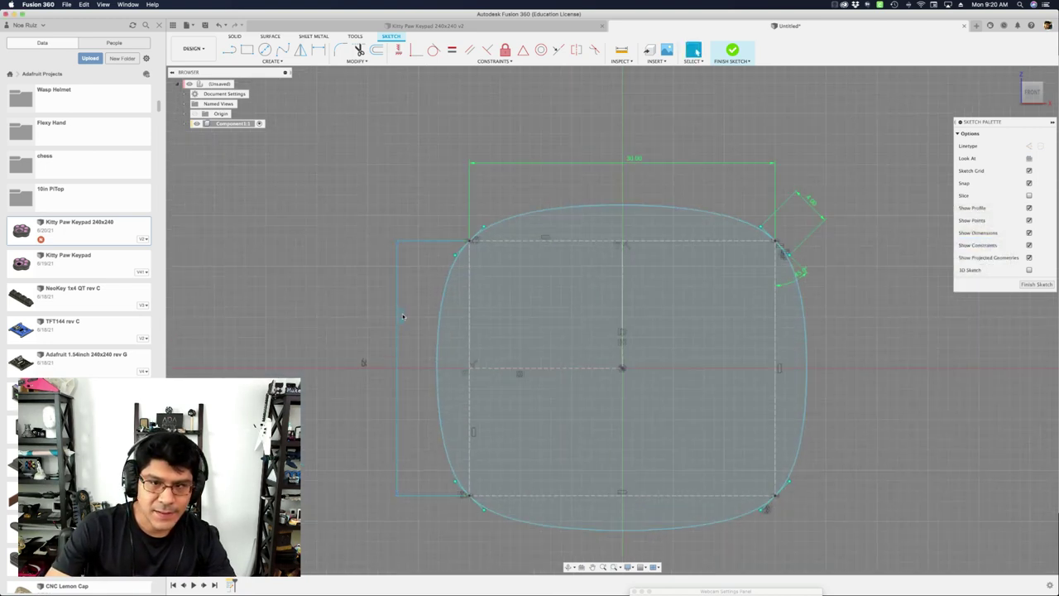
Link the rectangle's vertical, horizontal and upper-right tangent handle dimensions to the parameters height, width and corner
{"action": "left_click", "coordinate": [403, 316]}
{"action": "type", "text": "height"}
{"action": "key", "text": "Return"}
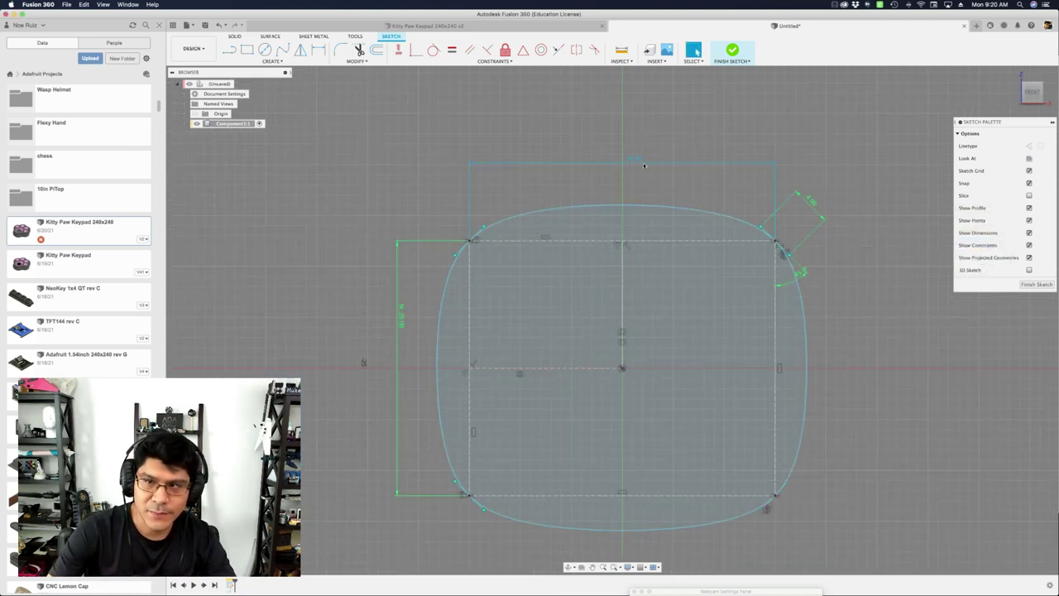
{"action": "left_click", "coordinate": [645, 165]}
{"action": "type", "text": "width"}
{"action": "key", "text": "Return"}
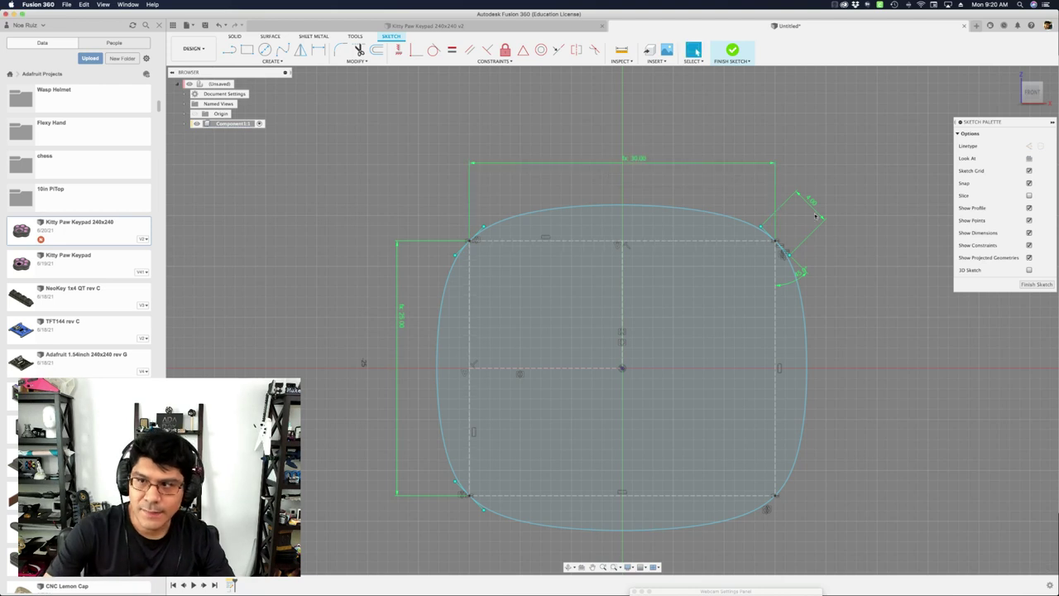
{"action": "key", "text": "Escape"}
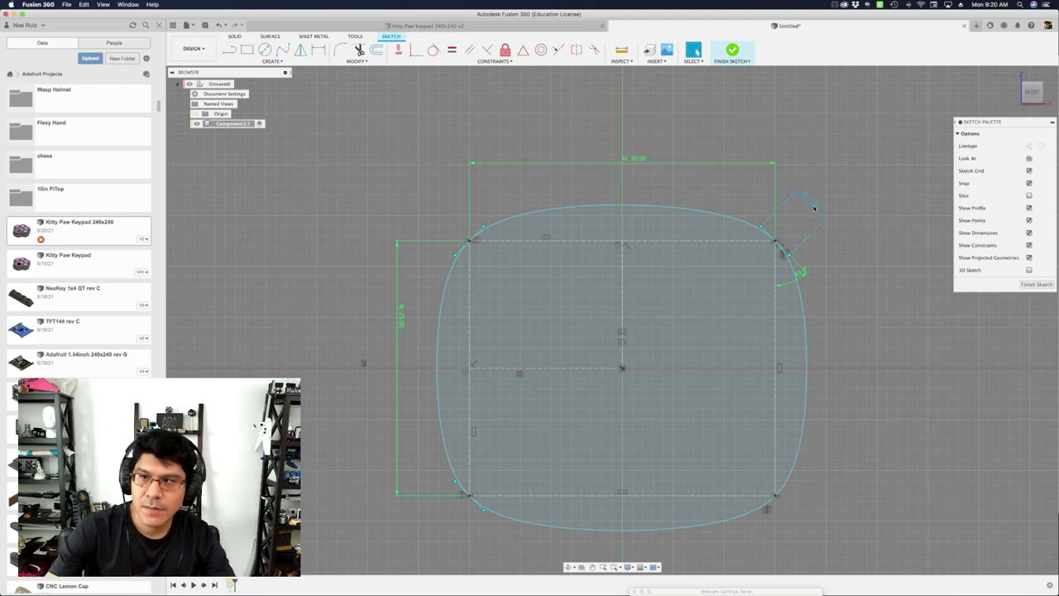
{"action": "scroll", "coordinate": [827, 273], "scroll_direction": "down", "scroll_amount": 2}
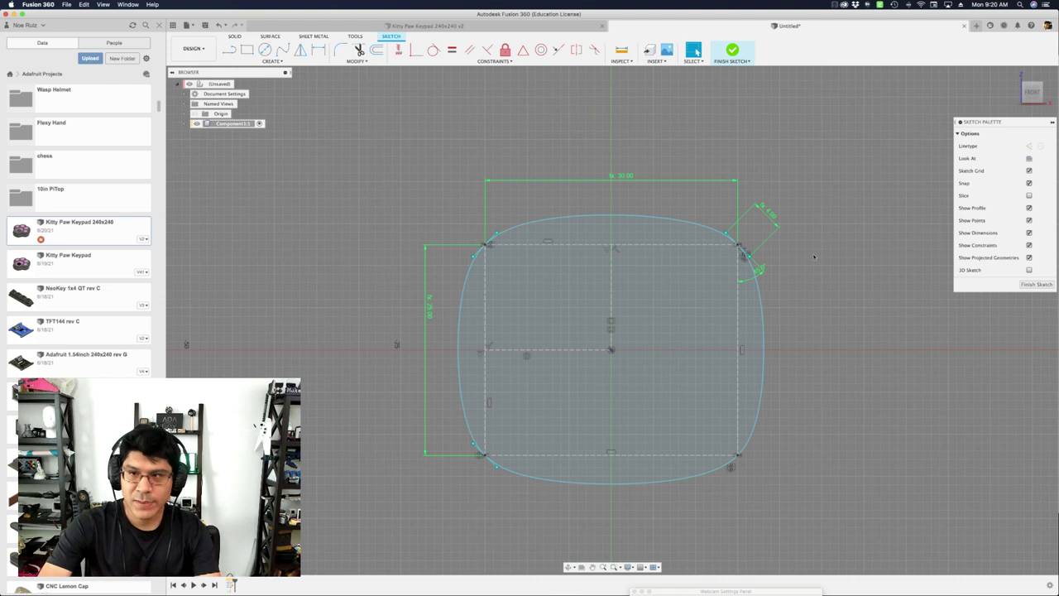
Offset the closed spline outward by 3 mm
{"action": "scroll", "coordinate": [814, 256], "scroll_direction": "up", "scroll_amount": 3}
{"action": "scroll", "coordinate": [703, 232], "scroll_direction": "down", "scroll_amount": 1}
{"action": "key", "text": "o"}
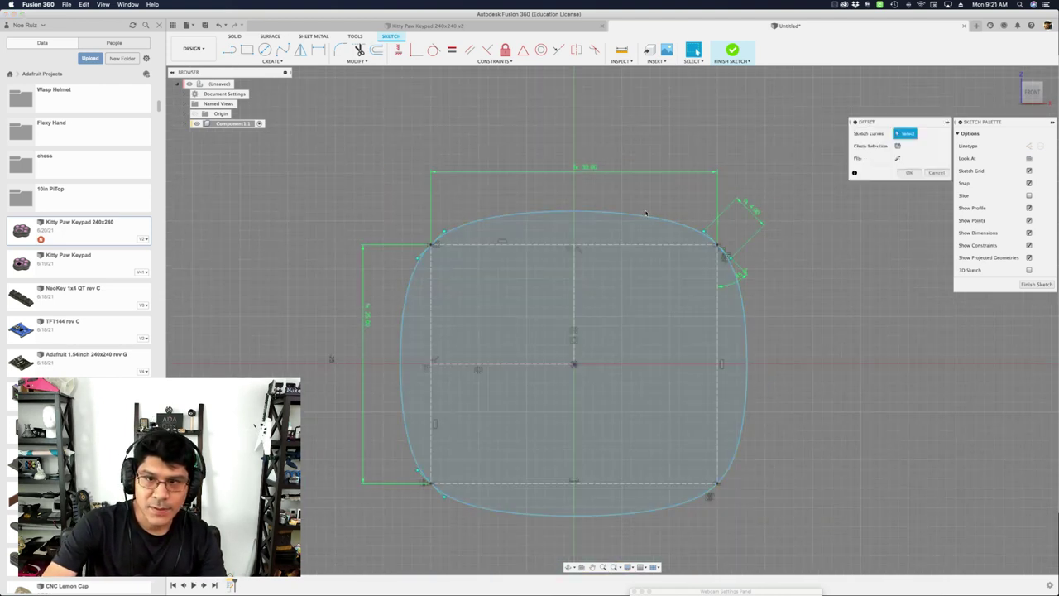
{"action": "left_click", "coordinate": [652, 214]}
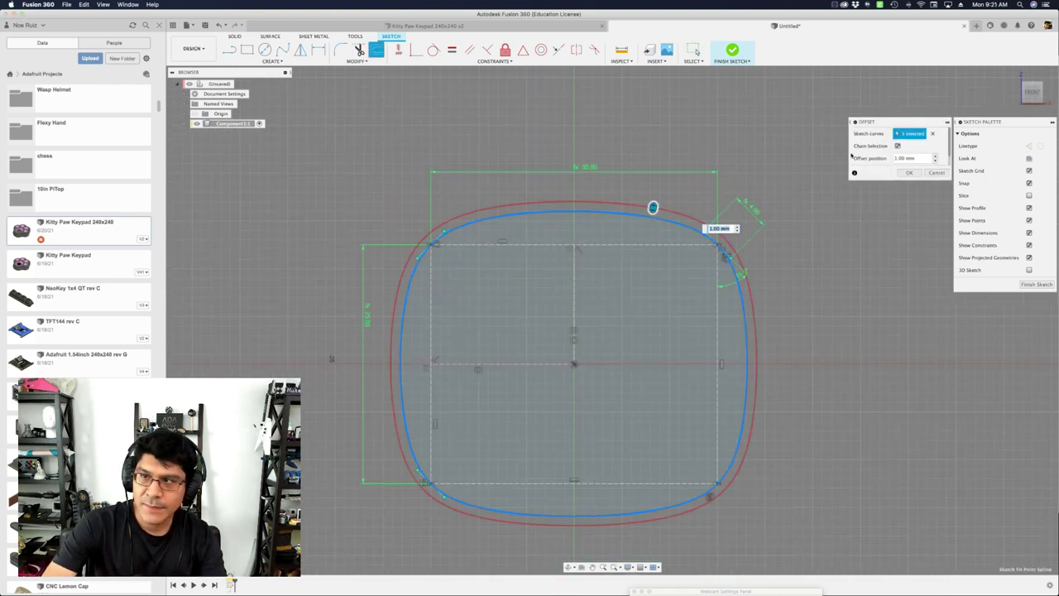
{"action": "scroll", "coordinate": [702, 176], "scroll_direction": "up", "scroll_amount": 2}
{"action": "mouse_move", "coordinate": [640, 219]}
{"action": "left_mouse_down"}
{"action": "mouse_move", "coordinate": [639, 195]}
{"action": "mouse_move", "coordinate": [637, 207]}
{"action": "left_mouse_up"}
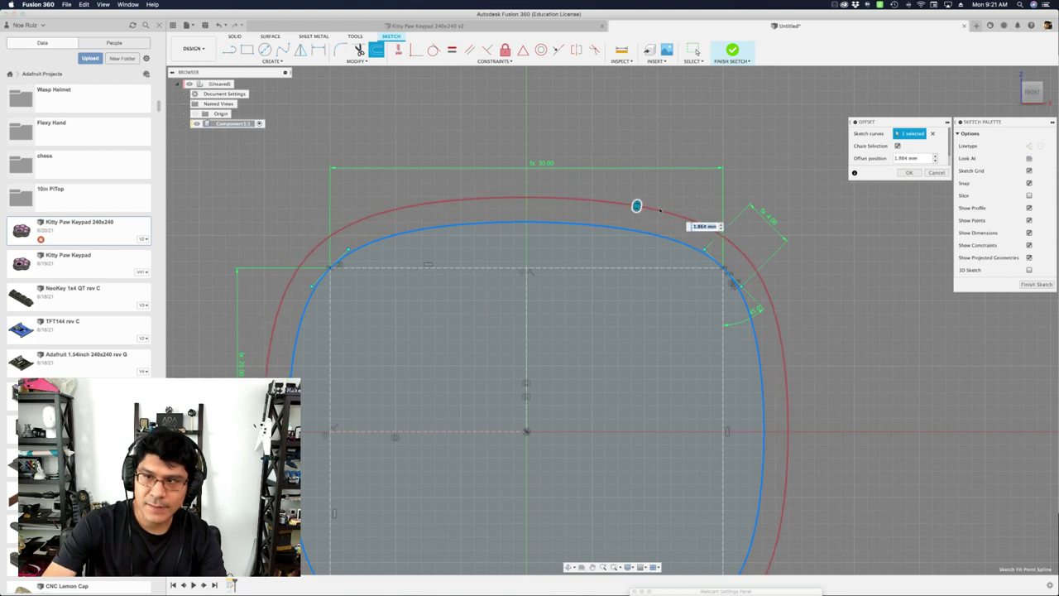
{"action": "key", "text": "Return"}
{"action": "scroll", "coordinate": [662, 207], "scroll_direction": "down", "scroll_amount": 5}
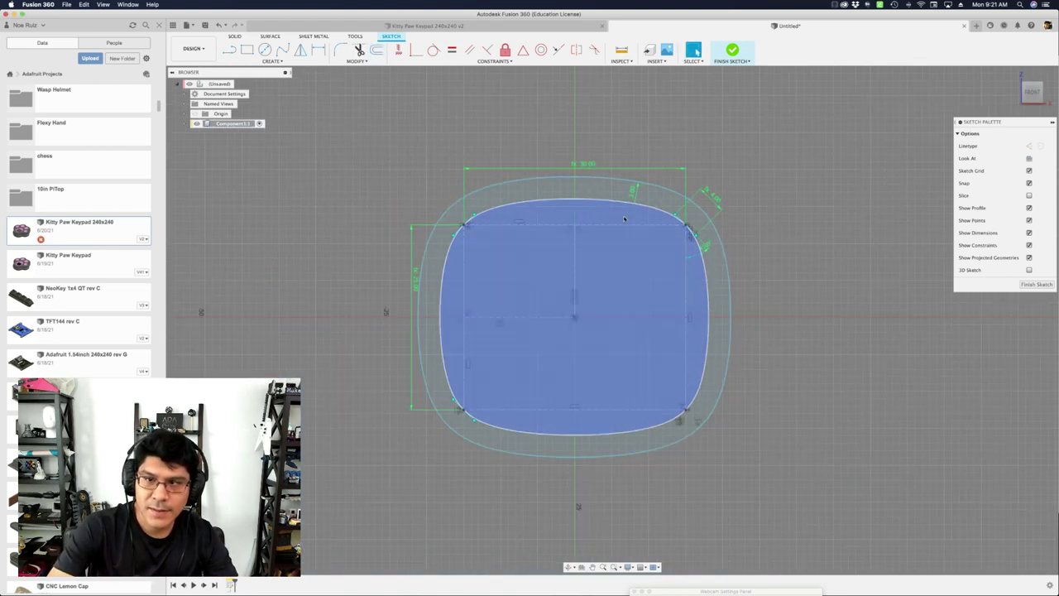
Extrude the ring-shaped profile between the inner and outer splines as a new body
{"action": "key", "text": "e"}
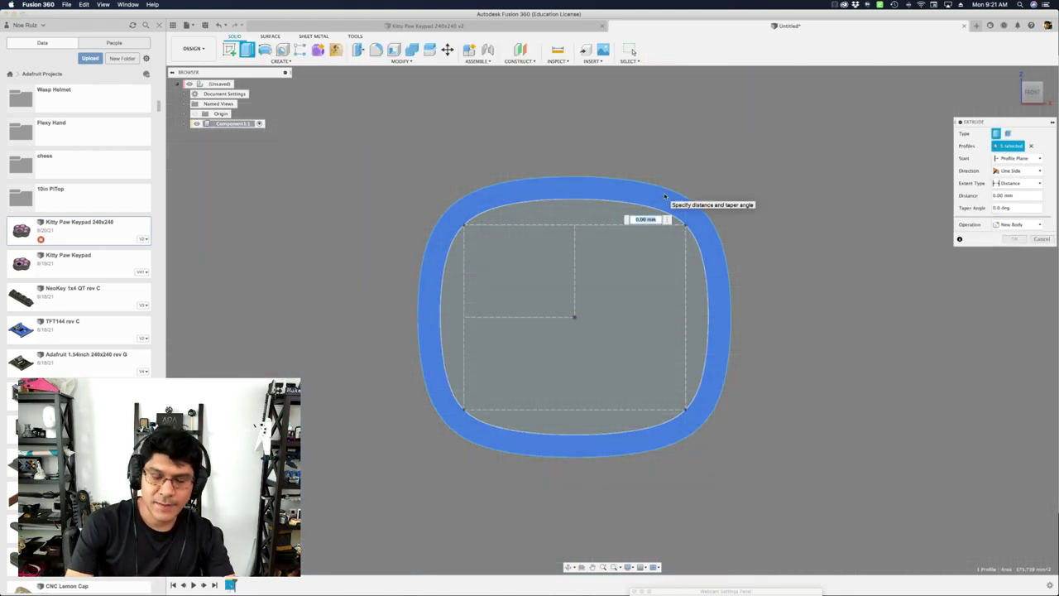
{"action": "key", "text": "Return"}
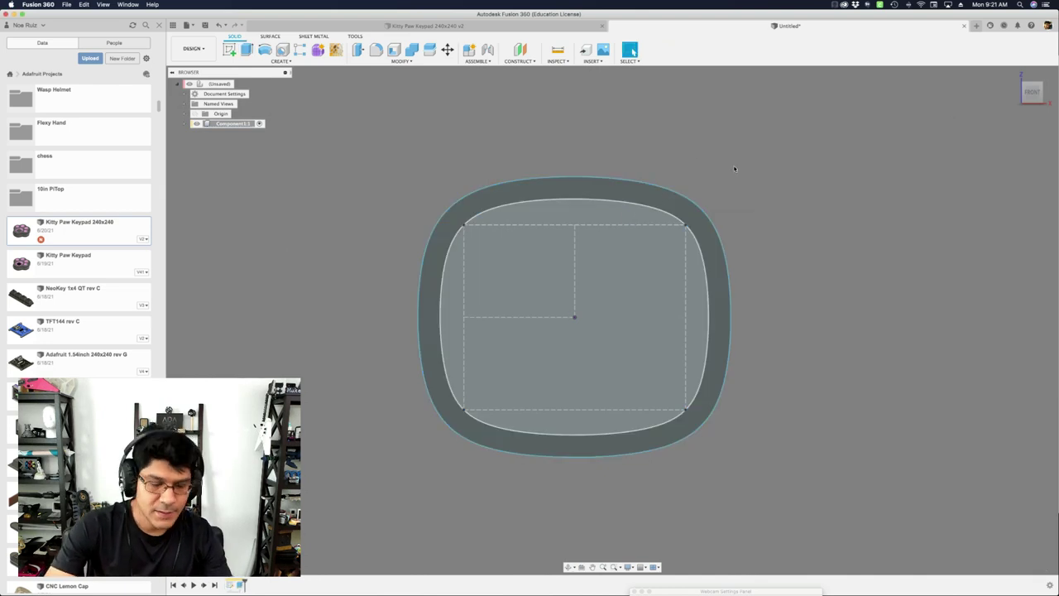
{"action": "middle_click_drag", "start_coordinate": [734, 169], "coordinate": [492, 146], "text": "shift"}
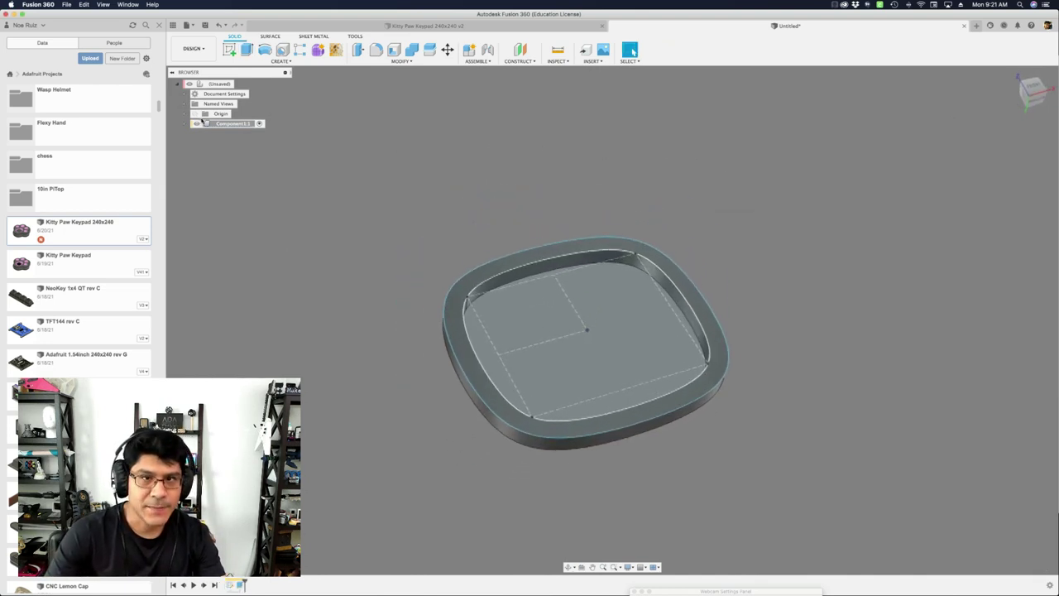
Expand the component's contents down to its spline sketch
{"action": "left_click", "coordinate": [185, 123]}
{"action": "left_click", "coordinate": [192, 153]}
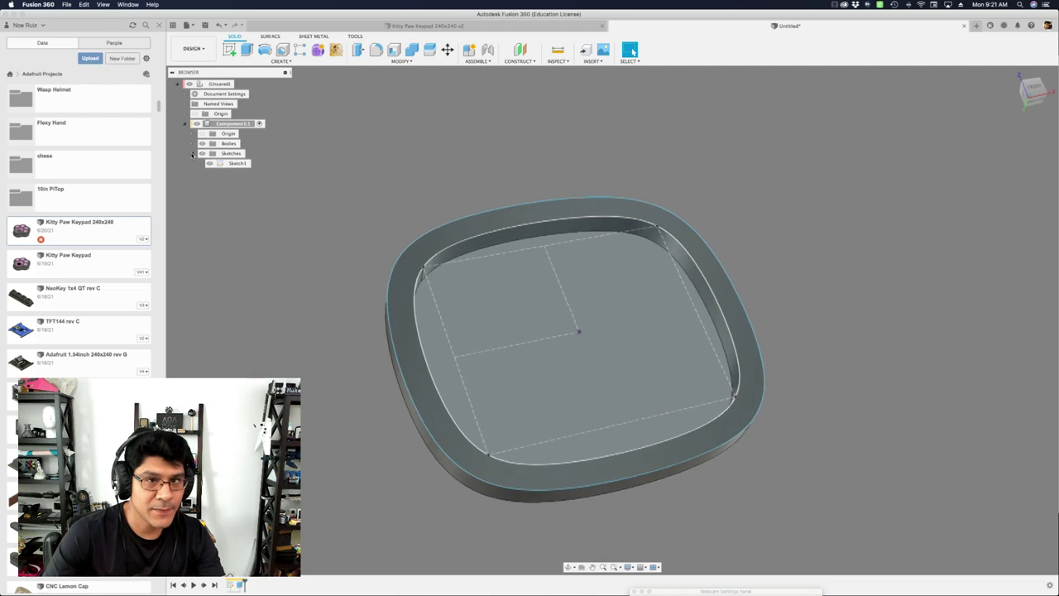
{"action": "left_click", "coordinate": [212, 163]}
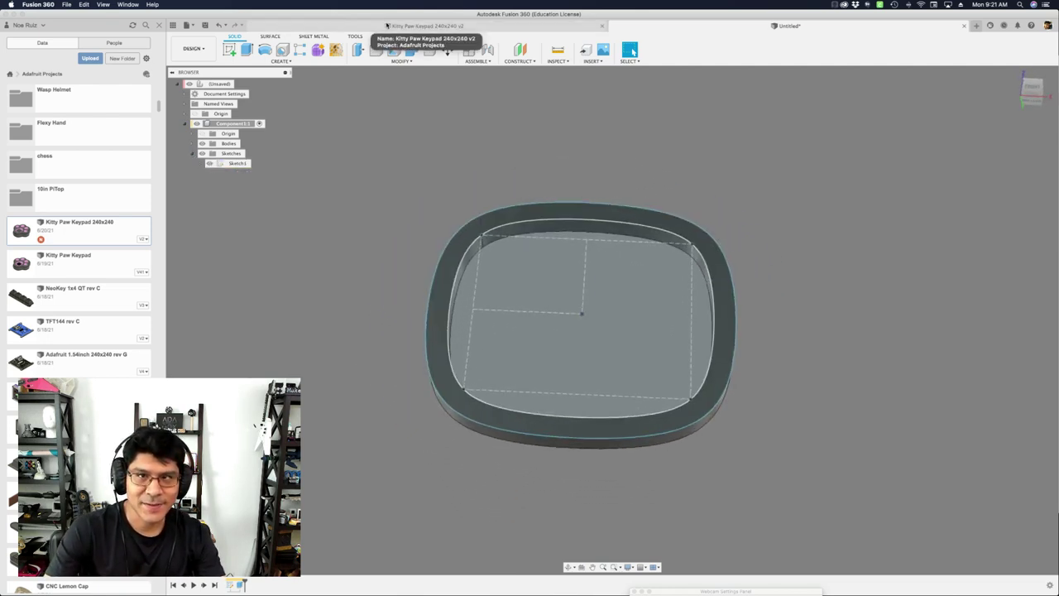
Examine the rounded screen opening of the Kitty Paw Keypad 240x240 design, and return to the untitled ring design
{"action": "left_click", "coordinate": [387, 25]}
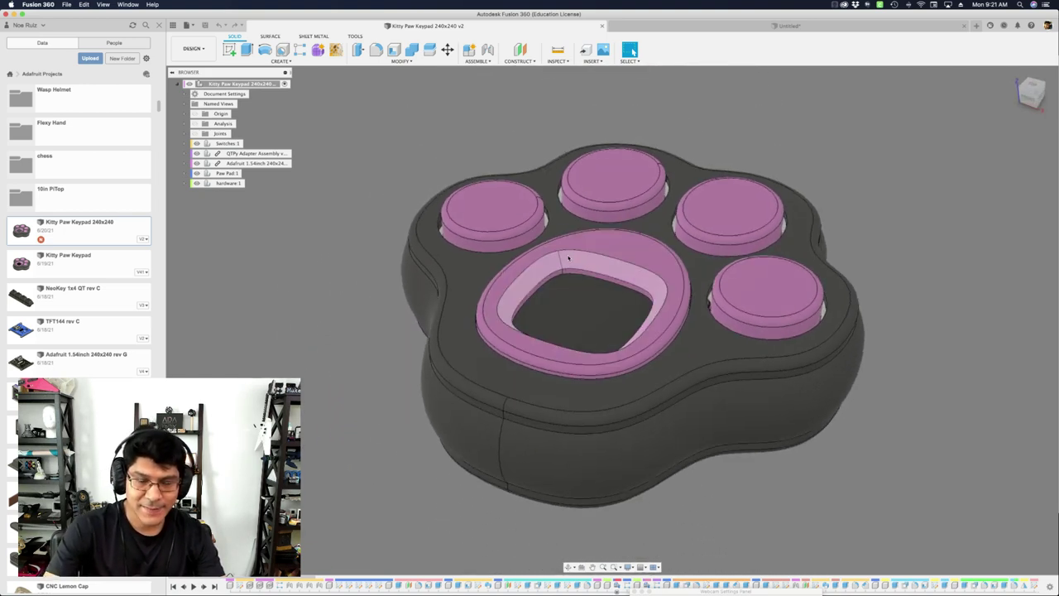
{"action": "middle_click_drag", "start_coordinate": [569, 259], "coordinate": [427, 308], "text": "shift"}
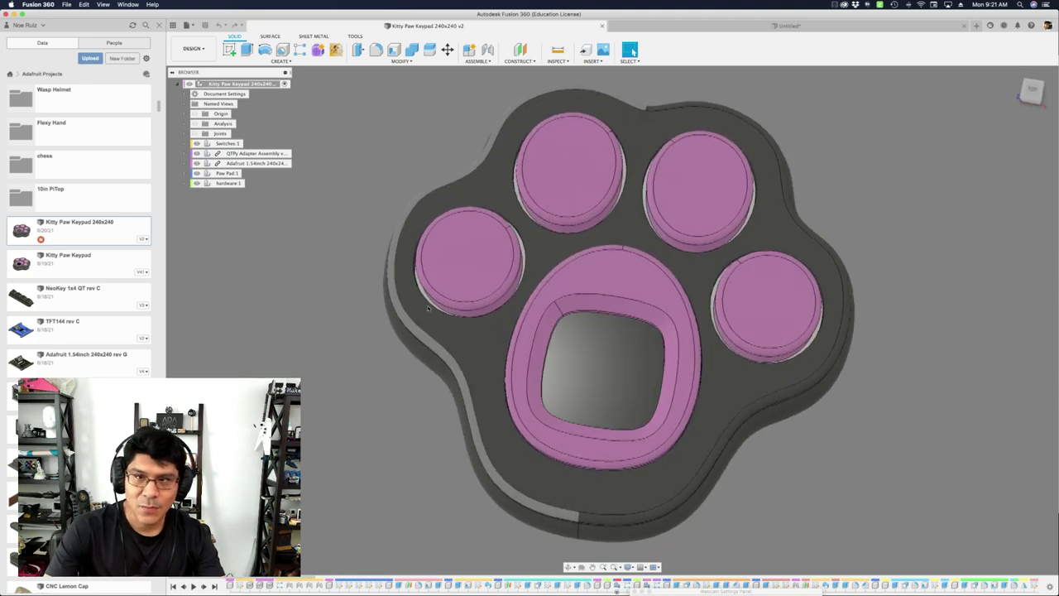
{"action": "left_click", "coordinate": [669, 25]}
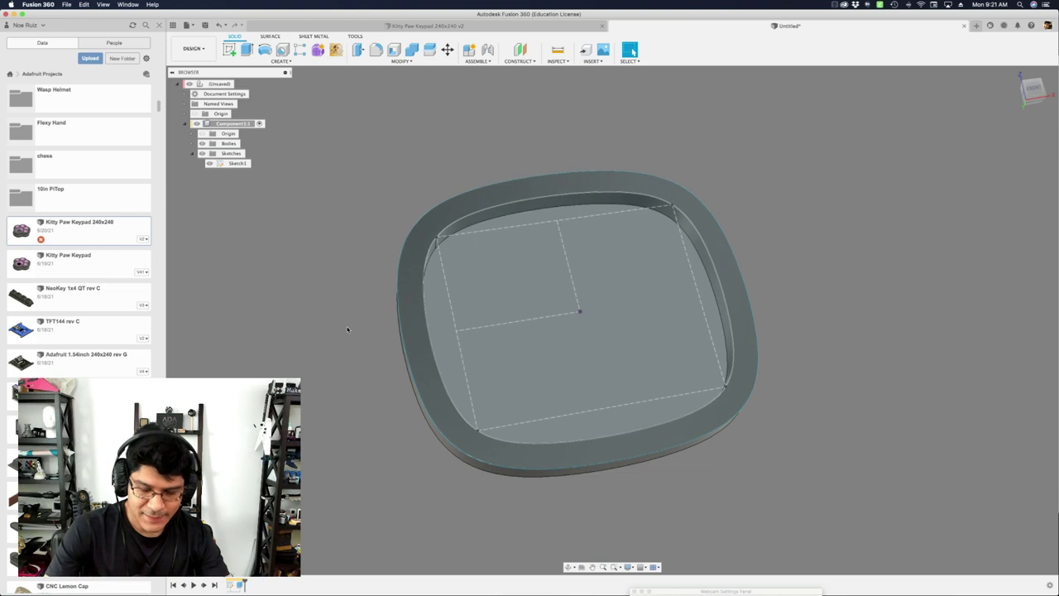
Show the spline sketch's dimensions on the model and set the offset between the two splines to 4 mm
{"action": "left_click", "coordinate": [240, 164]}
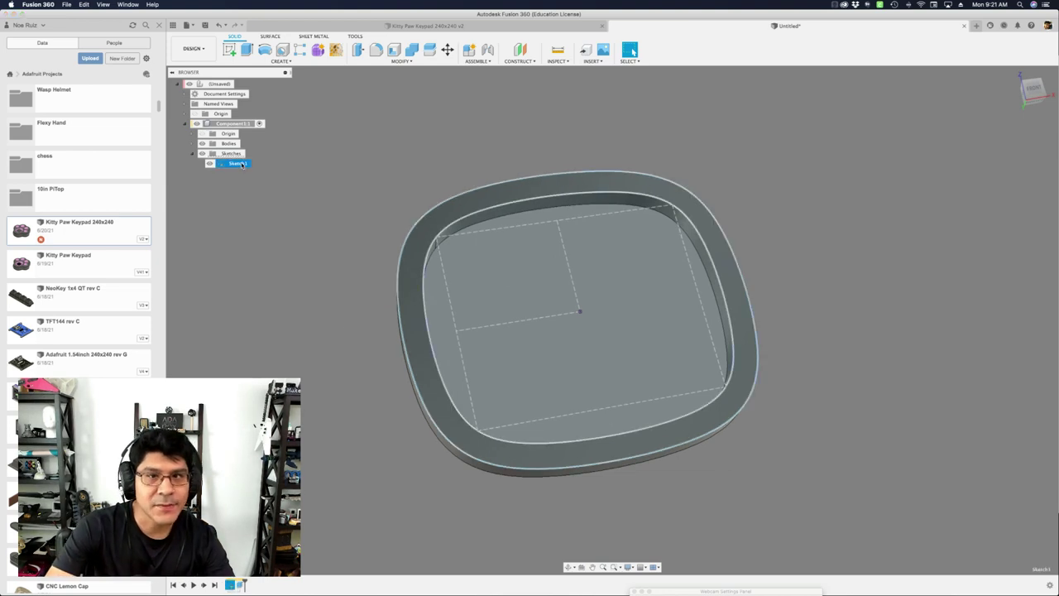
{"action": "right_click", "coordinate": [238, 164]}
{"action": "left_click", "coordinate": [282, 263]}
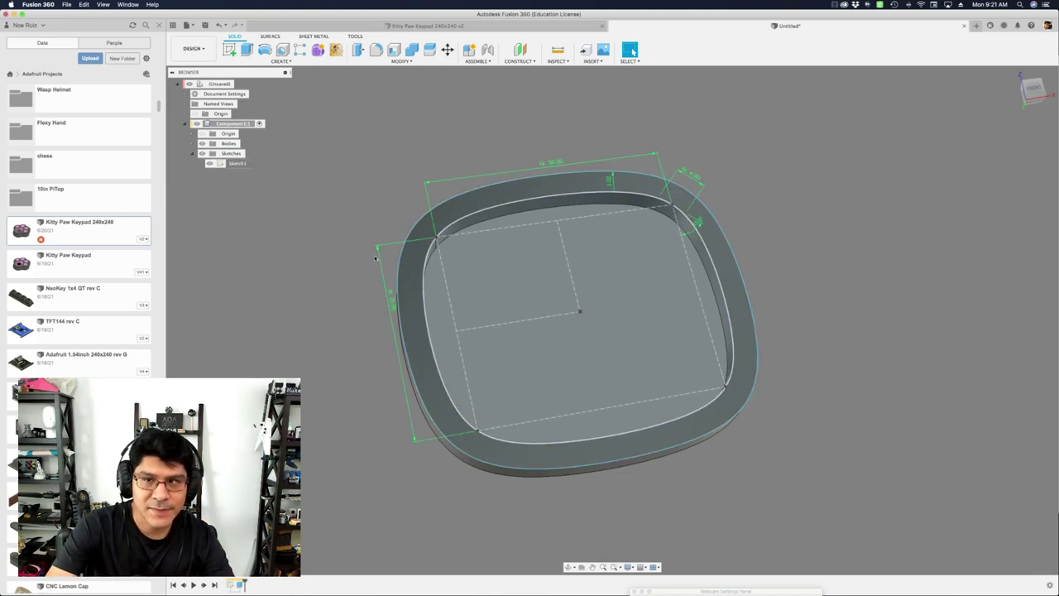
{"action": "left_click", "coordinate": [1034, 87]}
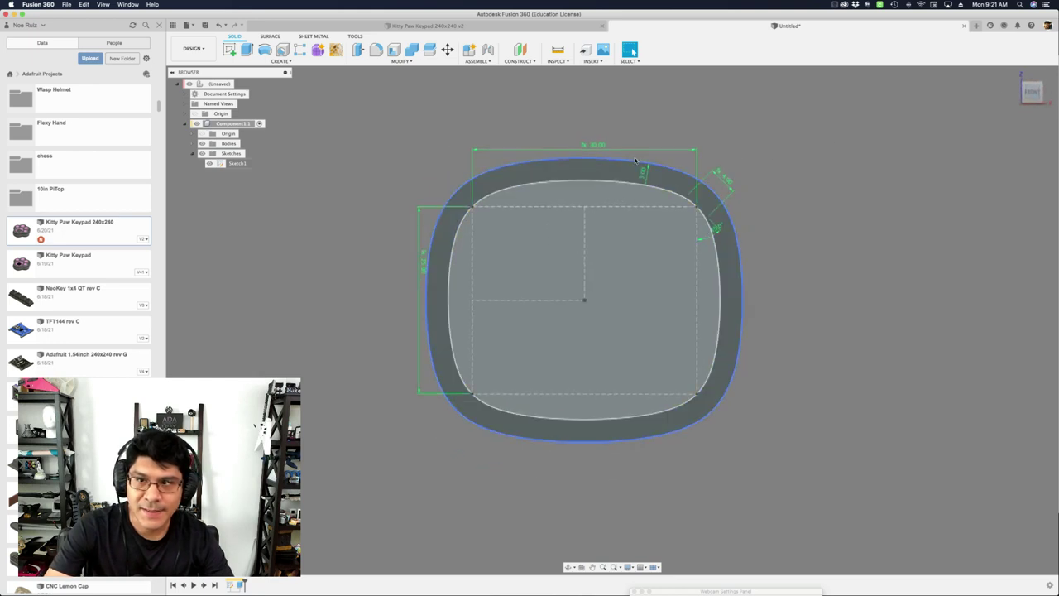
{"action": "scroll", "coordinate": [630, 160], "scroll_direction": "up", "scroll_amount": 3}
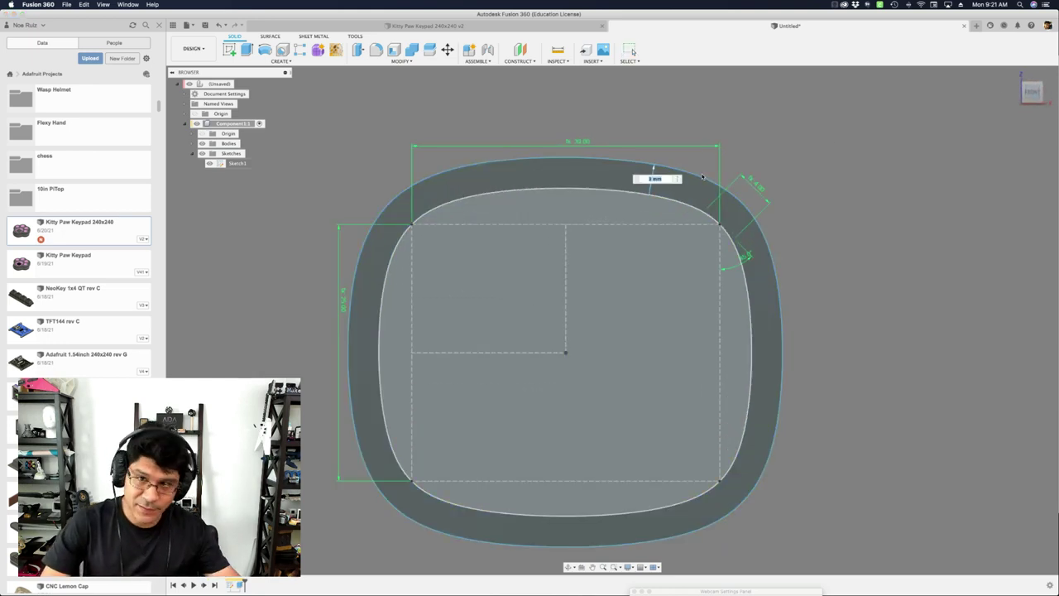
{"action": "key", "text": "Return"}
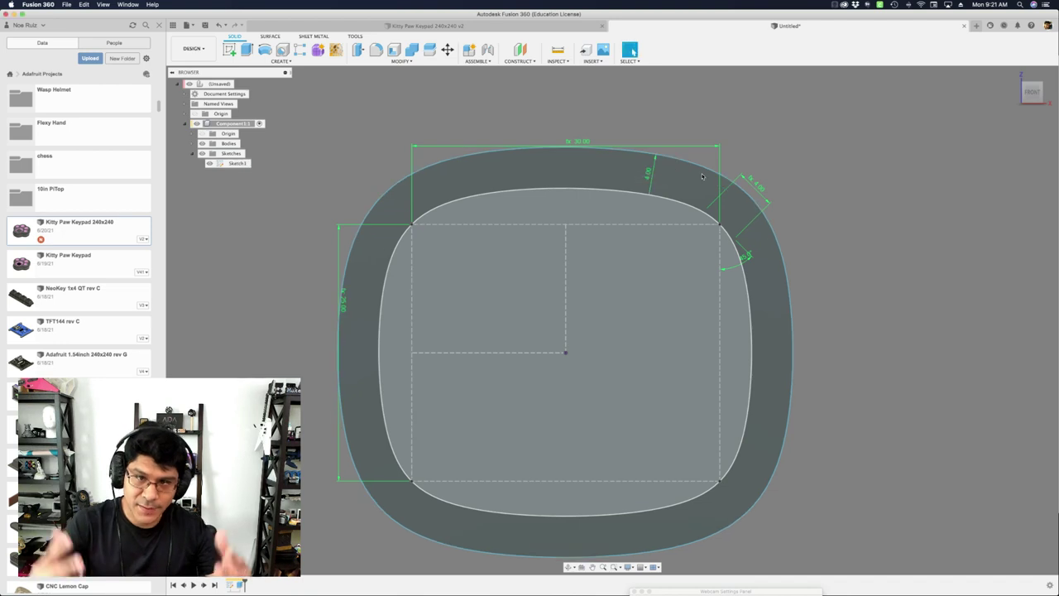
Set the width user parameter to 40 mm and the height user parameter to 35 mm to enlarge the ring
{"action": "middle_click_drag", "start_coordinate": [722, 174], "coordinate": [834, 186], "text": "shift"}
{"action": "scroll", "coordinate": [834, 187], "scroll_direction": "down", "scroll_amount": 3}
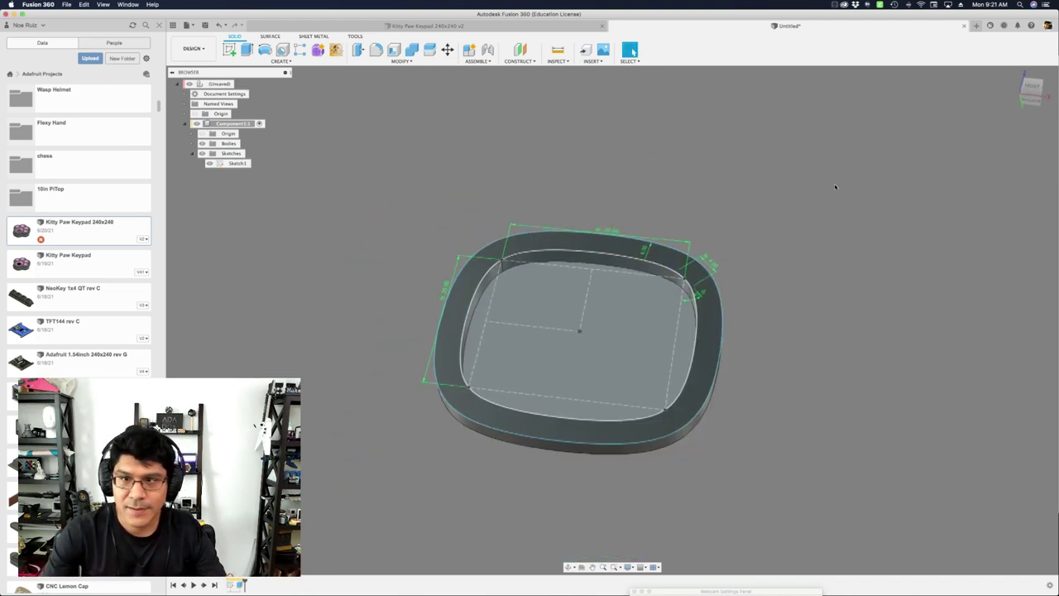
{"action": "middle_click_drag", "start_coordinate": [490, 441], "coordinate": [721, 293], "text": "shift"}
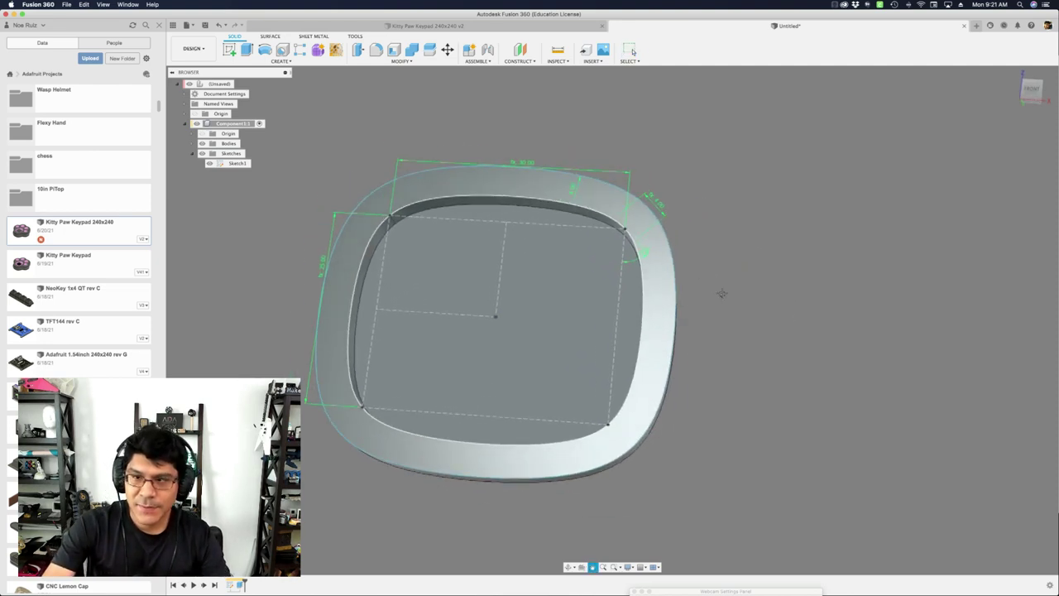
{"action": "key", "text": "shift+p"}
{"action": "left_click", "coordinate": [868, 259]}
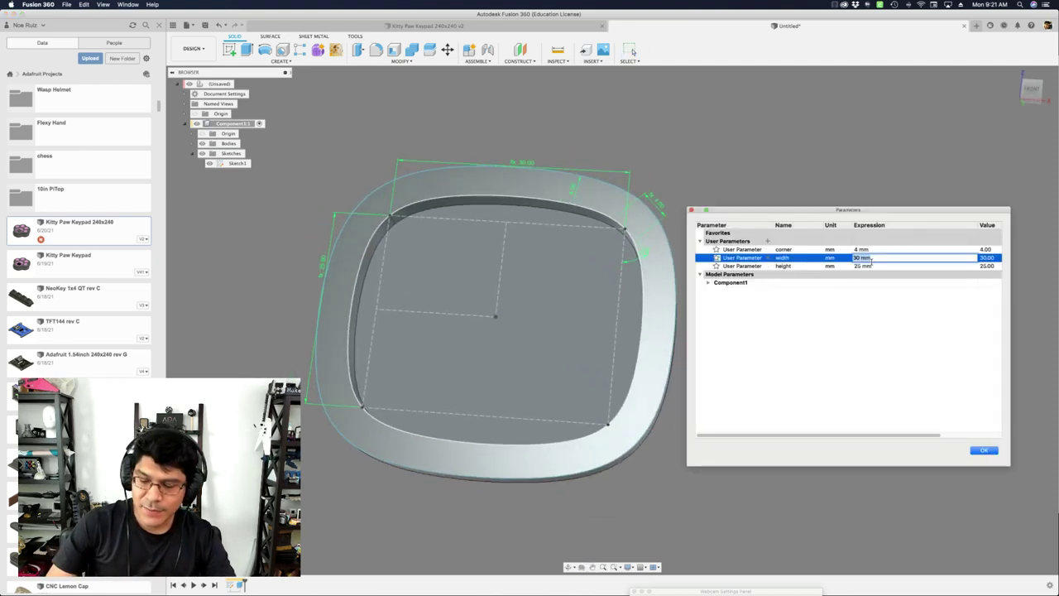
{"action": "type", "text": "40"}
{"action": "key", "text": "Return"}
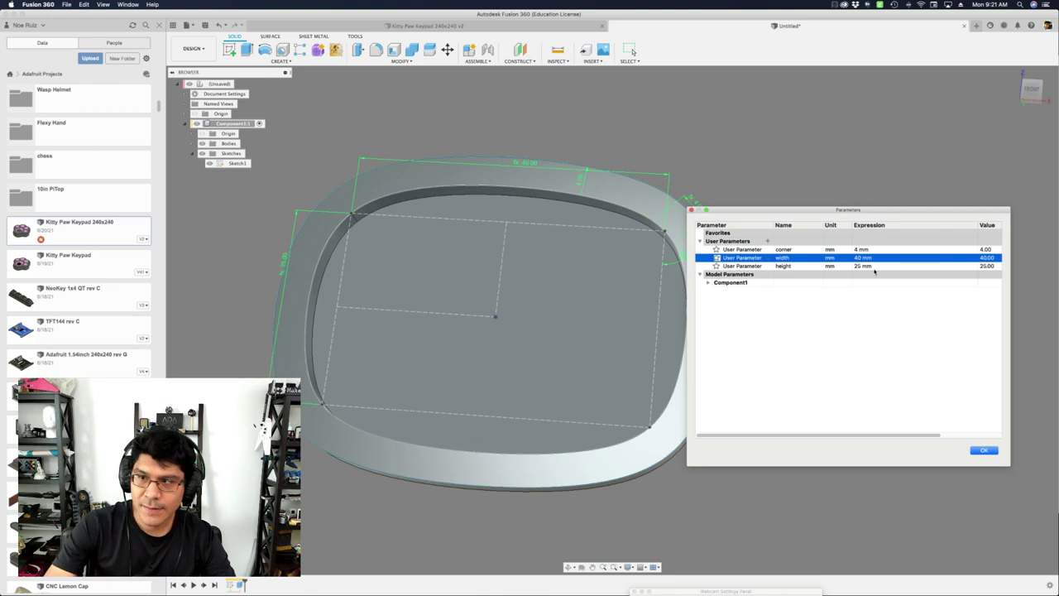
{"action": "left_click", "coordinate": [873, 266]}
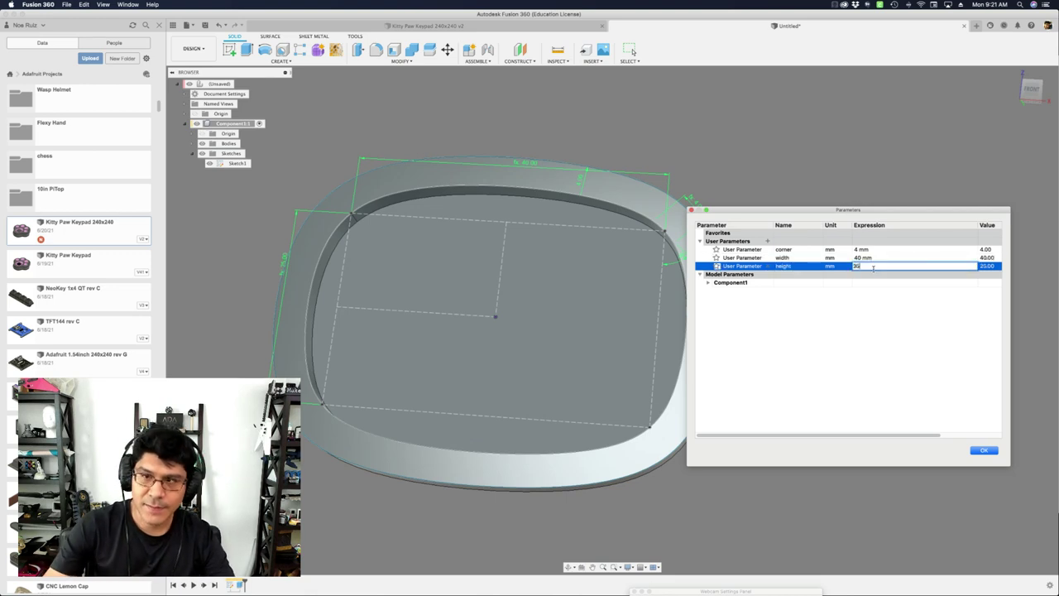
{"action": "type", "text": "35"}
{"action": "key", "text": "Return"}
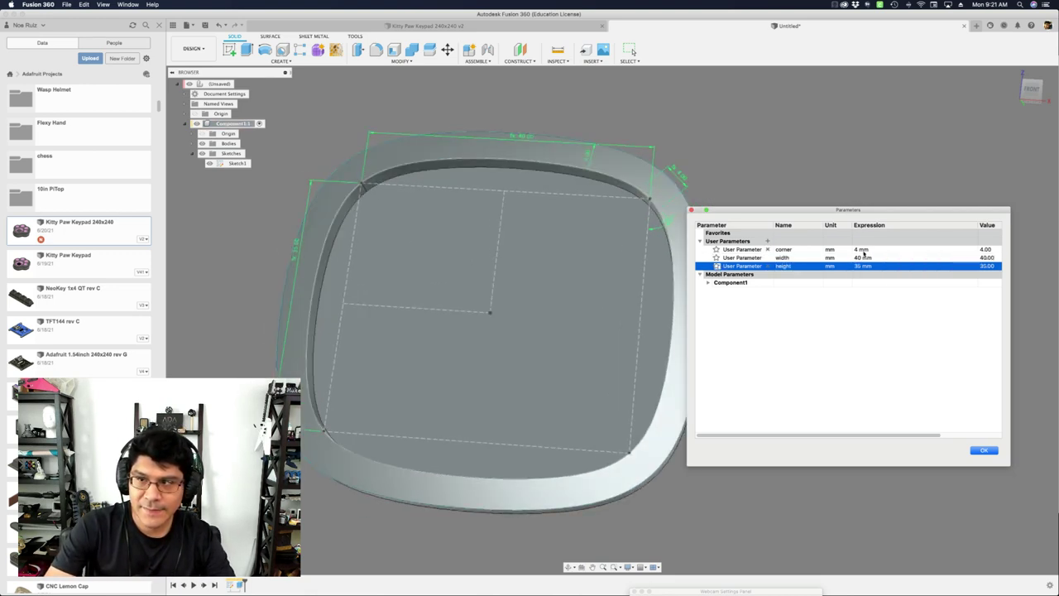
Try the corner user parameter at 3 mm, at 2 mm and at 3 mm again to compare the ring's roundness
{"action": "left_click", "coordinate": [863, 250]}
{"action": "type", "text": "3"}
{"action": "key", "text": "Return"}
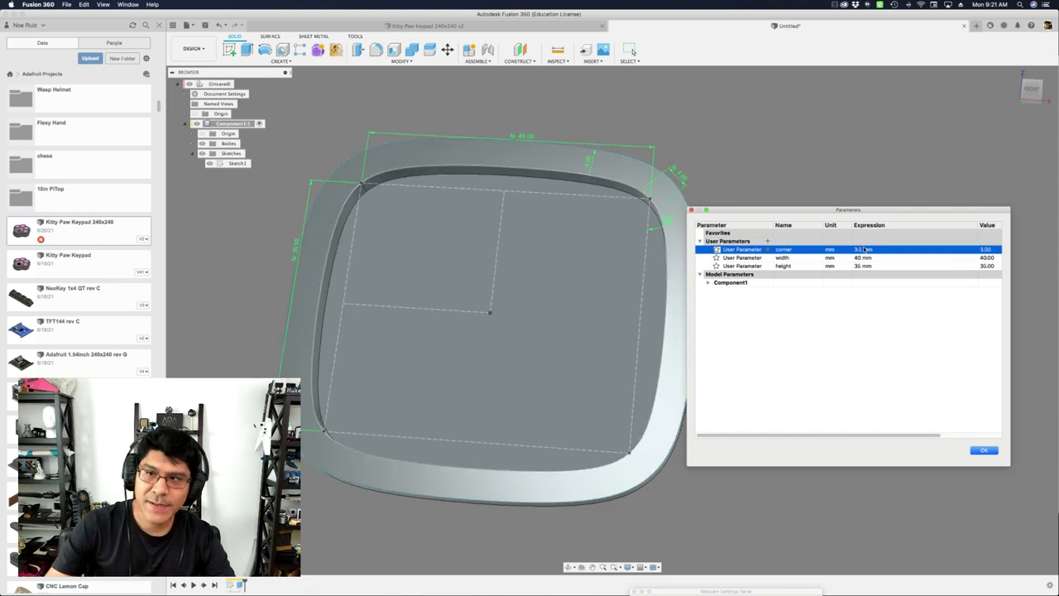
{"action": "left_click", "coordinate": [863, 250]}
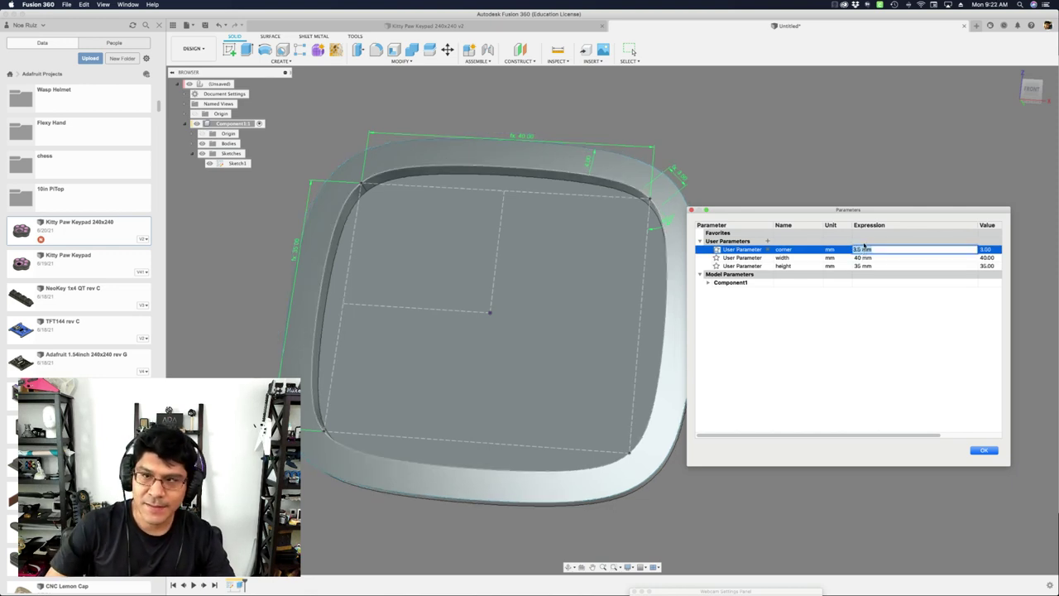
{"action": "type", "text": "2"}
{"action": "key", "text": "Return"}
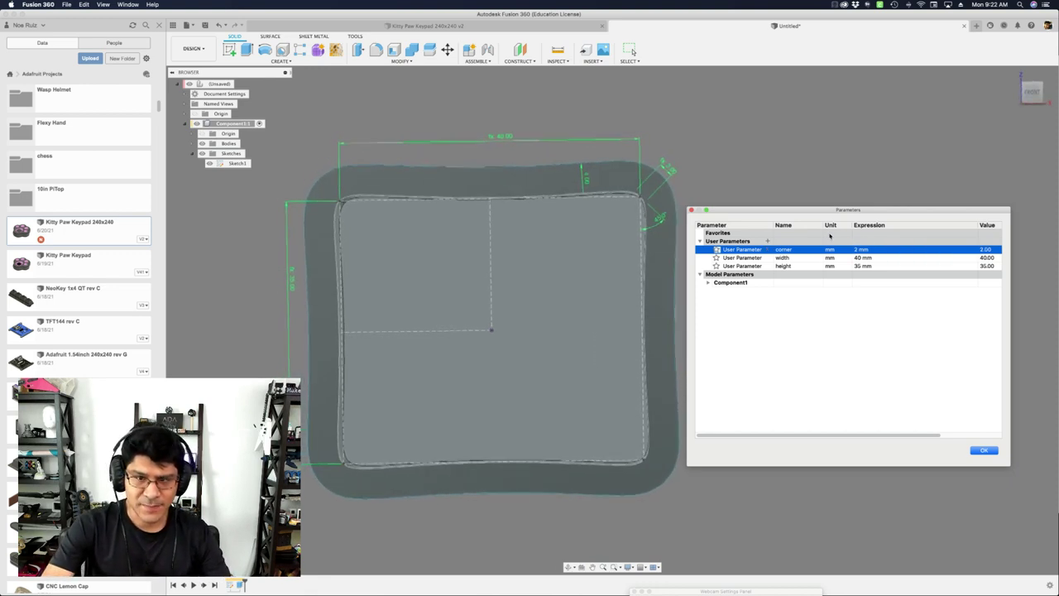
{"action": "left_click", "coordinate": [873, 246]}
{"action": "type", "text": "3"}
{"action": "key", "text": "Return"}
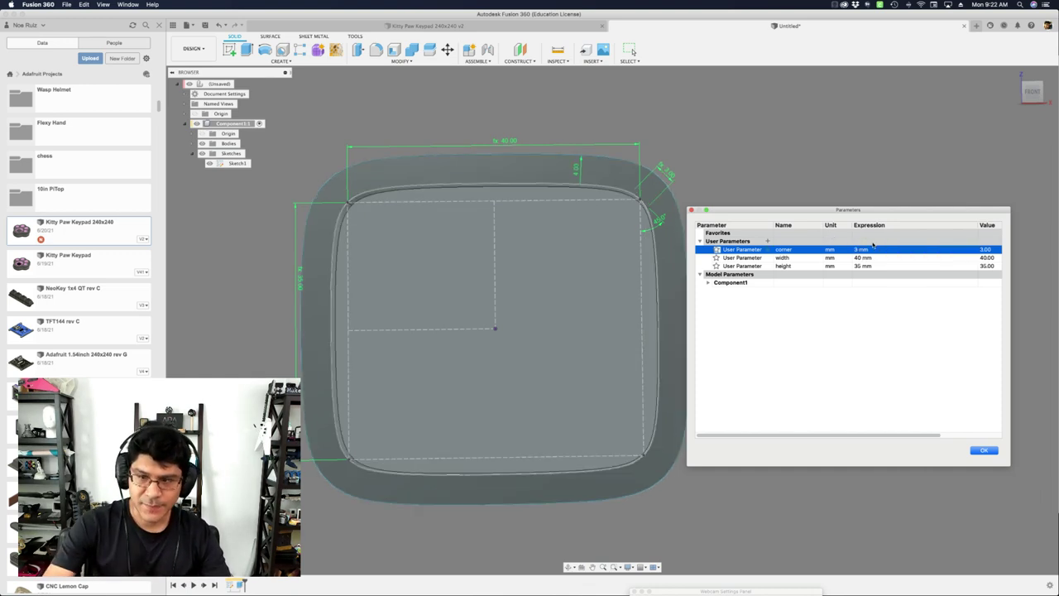
Set the corner user parameter to 3.5 mm and close the parameters, leaving nothing selected on the ring
{"action": "left_click", "coordinate": [870, 249]}
{"action": "type", "text": "3."}
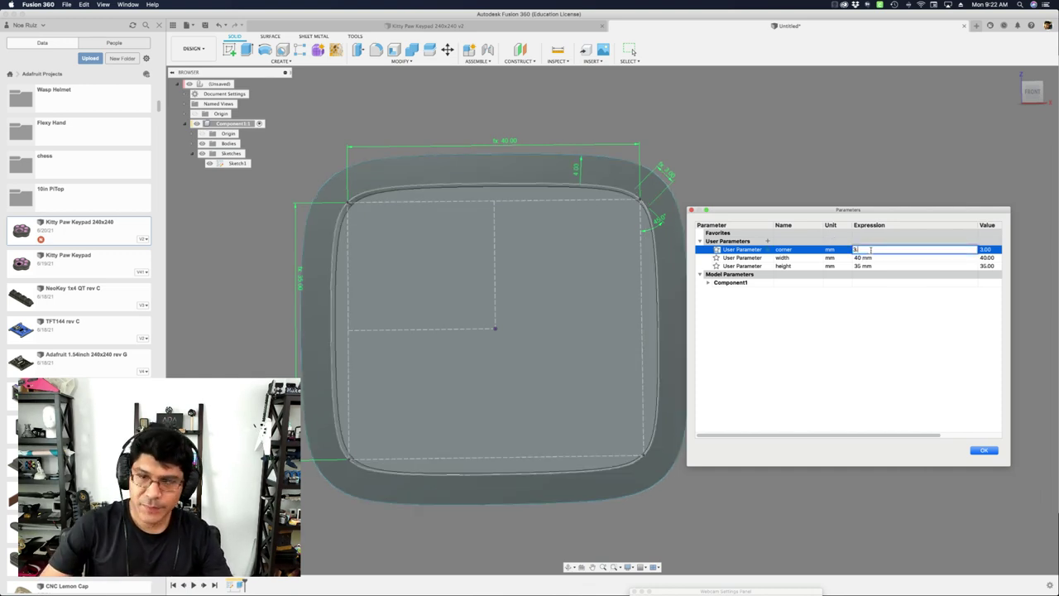
{"action": "type", "text": "5"}
{"action": "key", "text": "Return"}
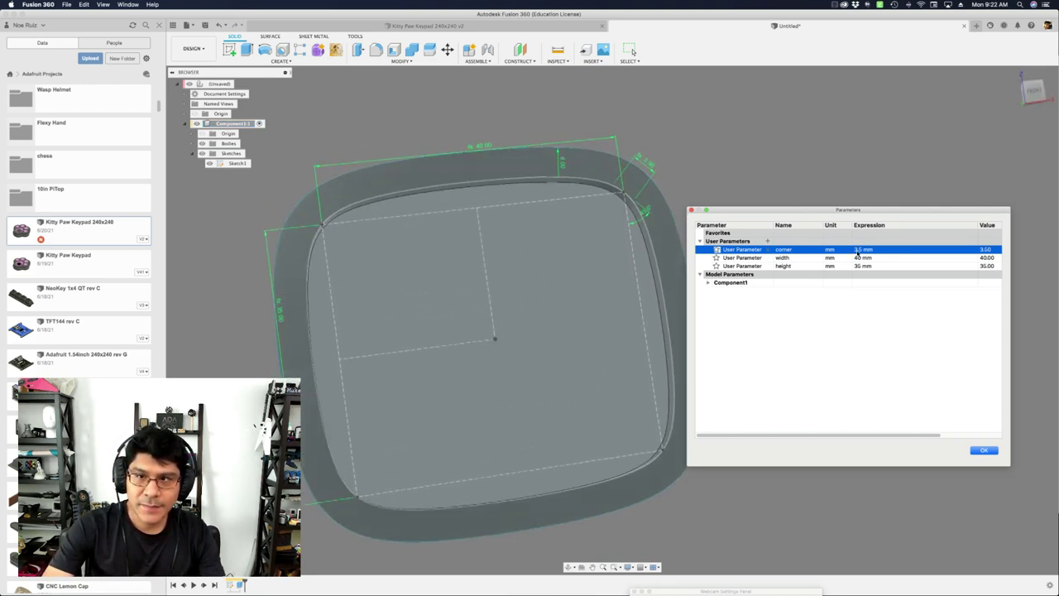
{"action": "left_click", "coordinate": [985, 450]}
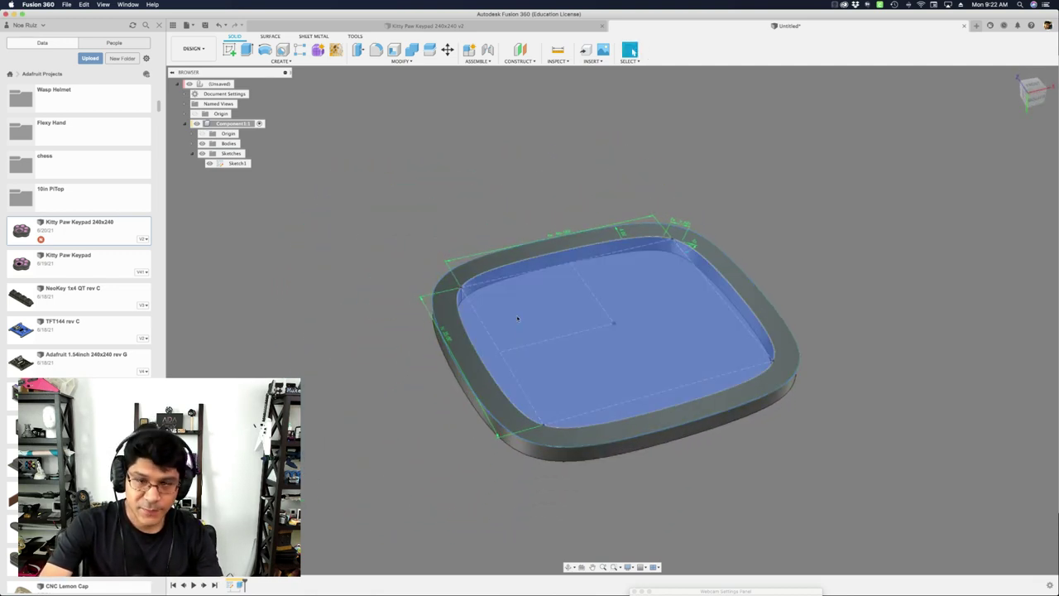
{"action": "middle_click_drag", "start_coordinate": [516, 327], "coordinate": [783, 267], "text": "shift"}
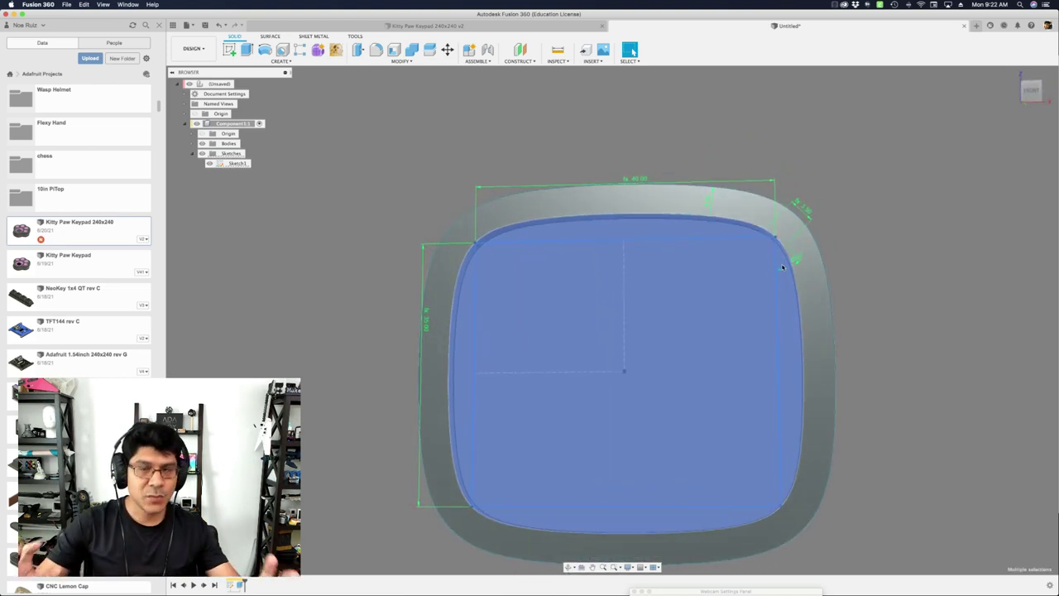
{"action": "left_click", "coordinate": [421, 192]}
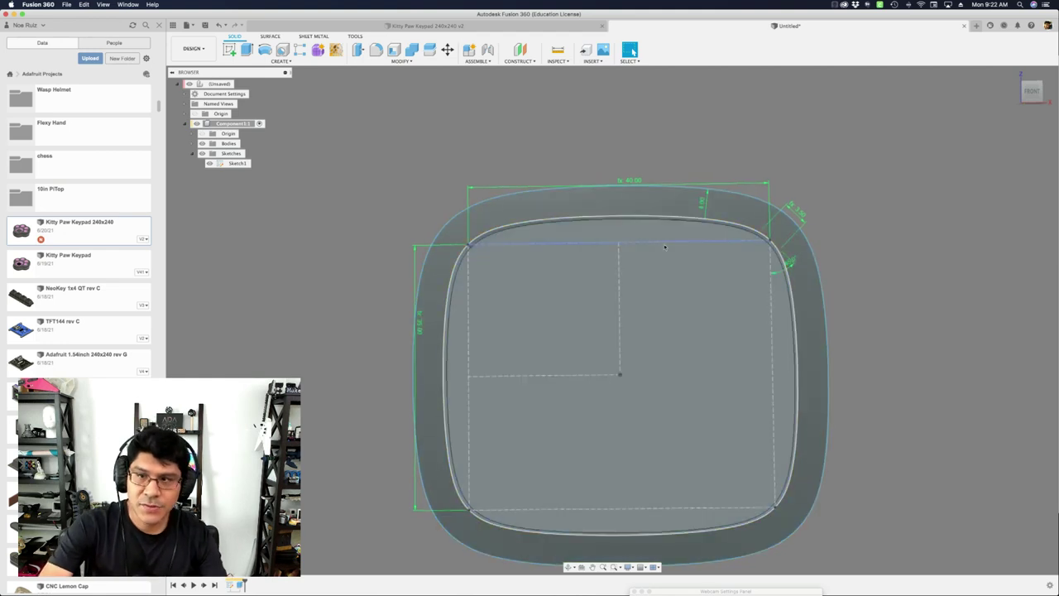
{"action": "middle_click_drag", "start_coordinate": [667, 246], "coordinate": [674, 228], "text": "shift"}
Switch to the Kitty Paw Keypad 240x240 design and examine the rounded opening and the display face behind it
{"action": "left_click", "coordinate": [508, 26]}
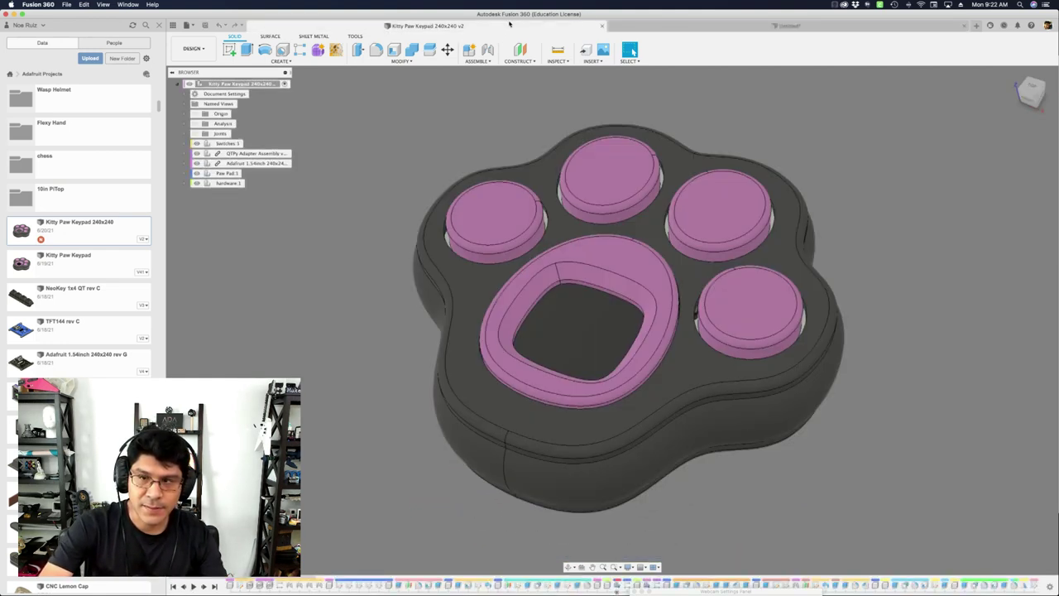
{"action": "middle_click_drag", "start_coordinate": [604, 327], "coordinate": [610, 323], "text": "shift"}
{"action": "left_click", "coordinate": [614, 321]}
{"action": "scroll", "coordinate": [607, 331], "scroll_direction": "up", "scroll_amount": 2}
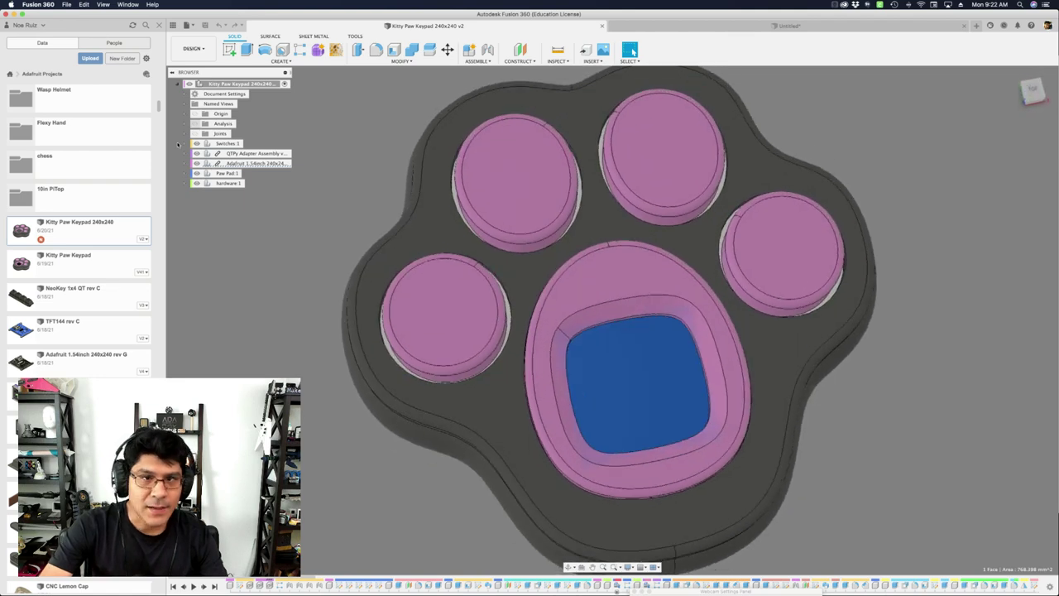
{"action": "right_click", "coordinate": [255, 164]}
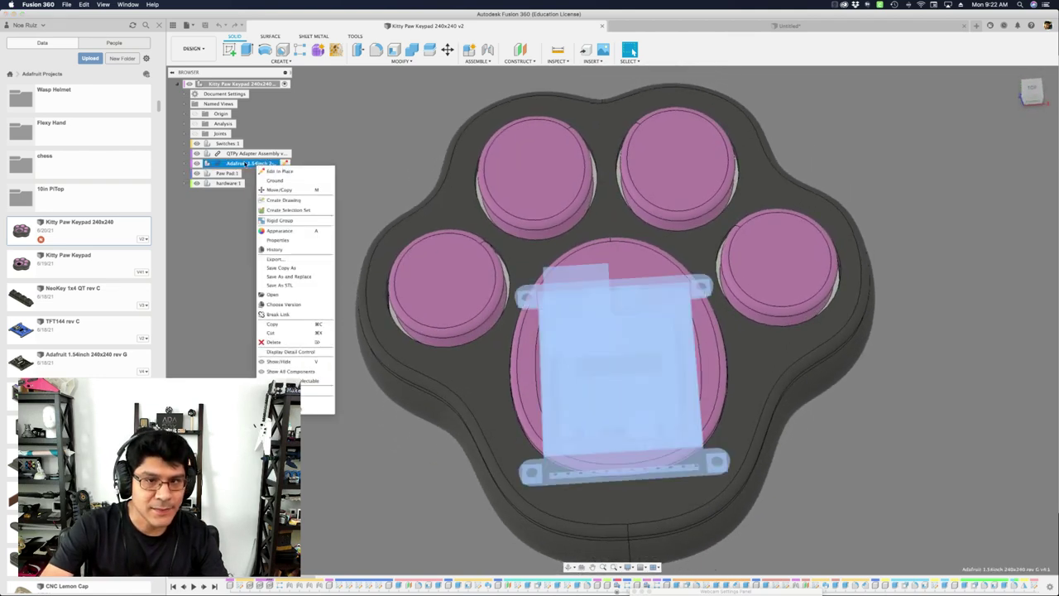
{"action": "key", "text": "Escape"}
{"action": "middle_click_drag", "start_coordinate": [330, 201], "coordinate": [379, 330], "text": "shift"}
{"action": "key", "text": "Escape"}
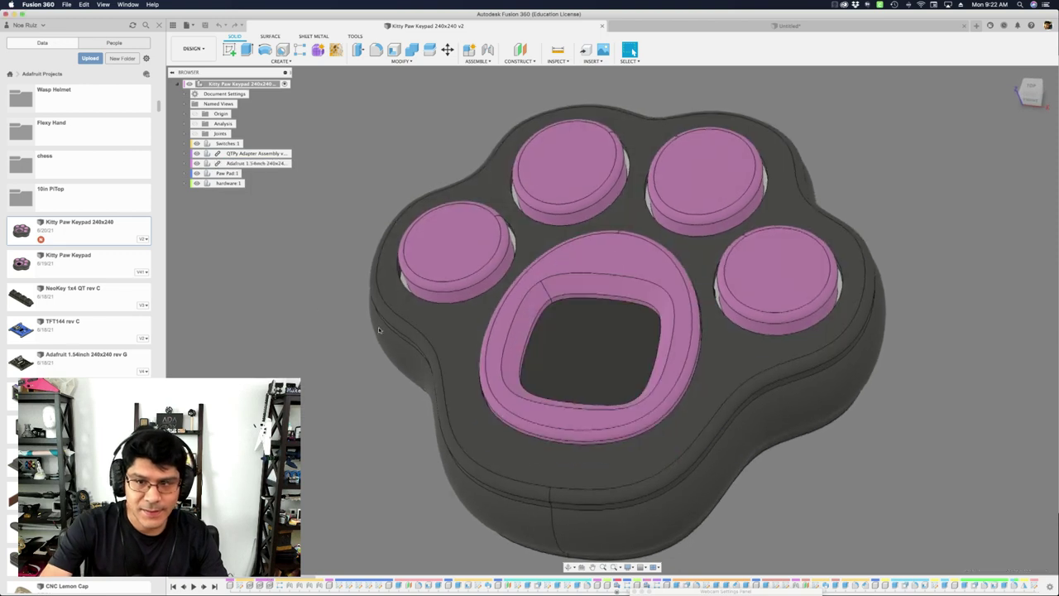
{"action": "left_click", "coordinate": [599, 348]}
{"action": "left_click", "coordinate": [589, 266]}
{"action": "left_click", "coordinate": [594, 331]}
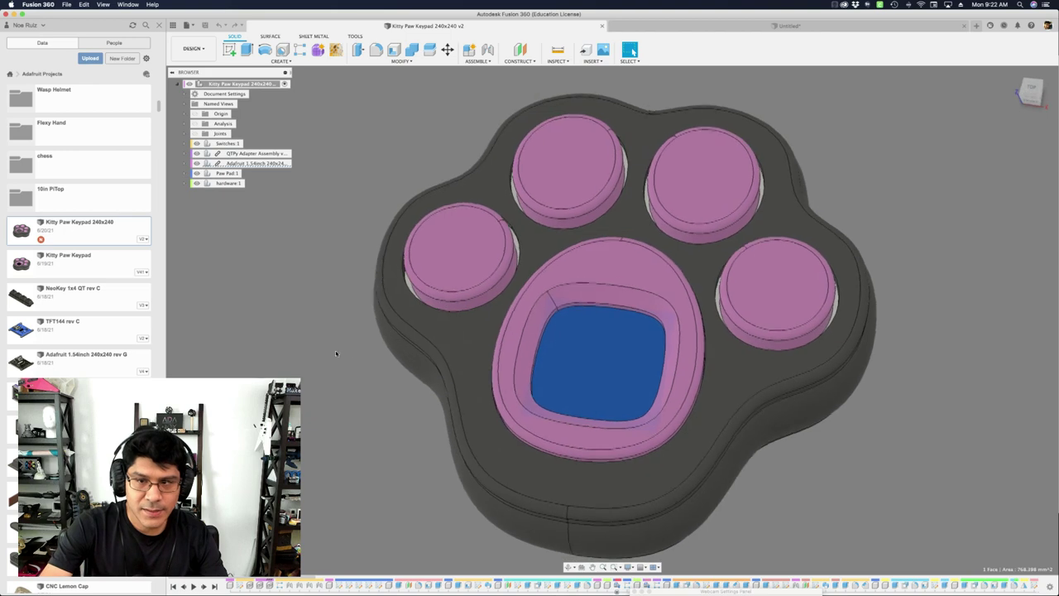
{"action": "left_click", "coordinate": [251, 303]}
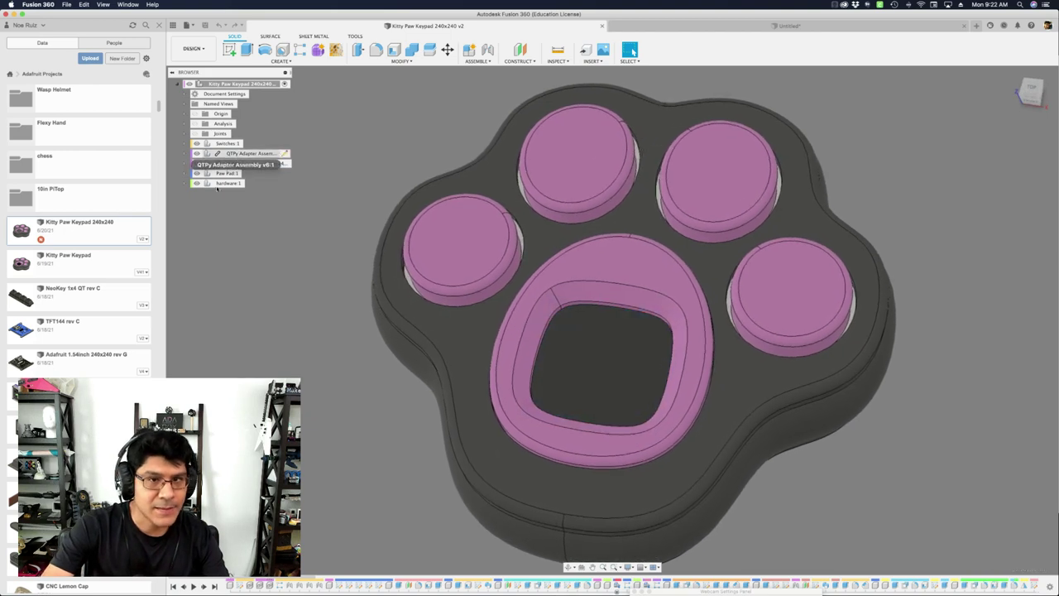
Expand the Paw Pad component and activate its Display Cover component to inspect the cover in isolation
{"action": "left_click", "coordinate": [185, 174]}
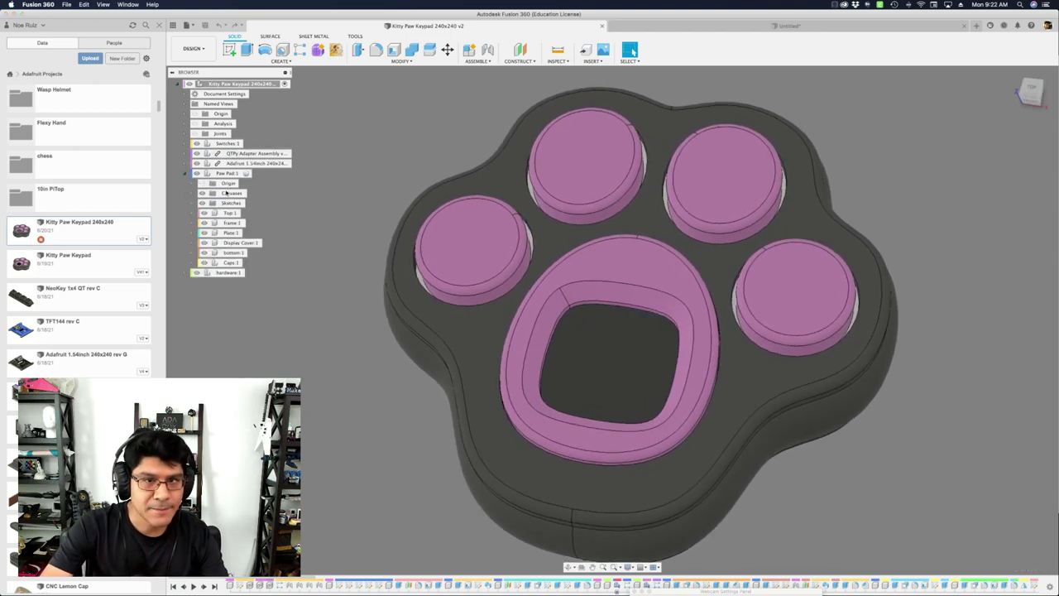
{"action": "left_click", "coordinate": [253, 252]}
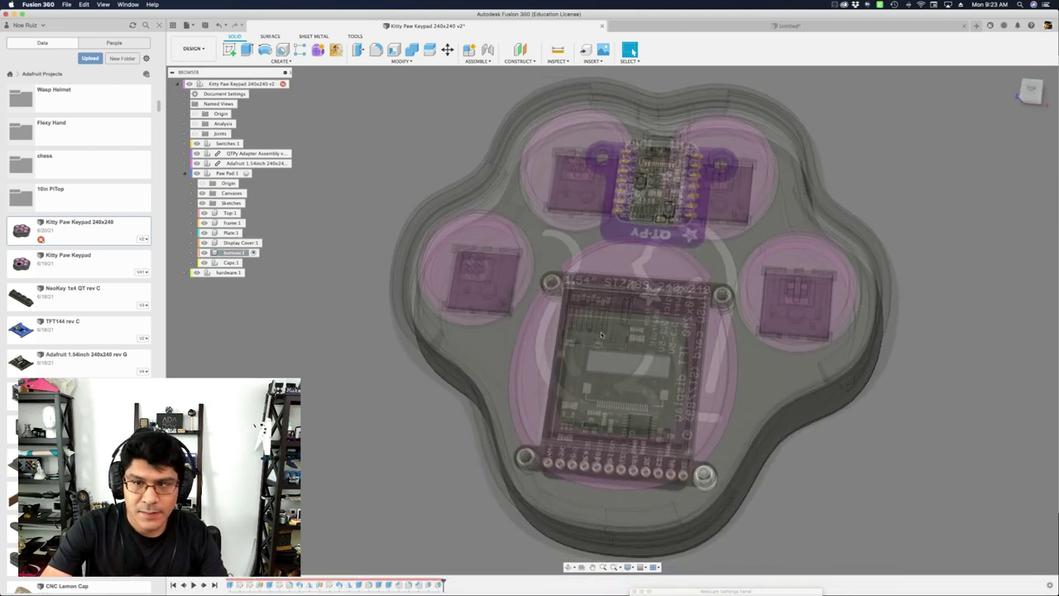
{"action": "left_click", "coordinate": [239, 242]}
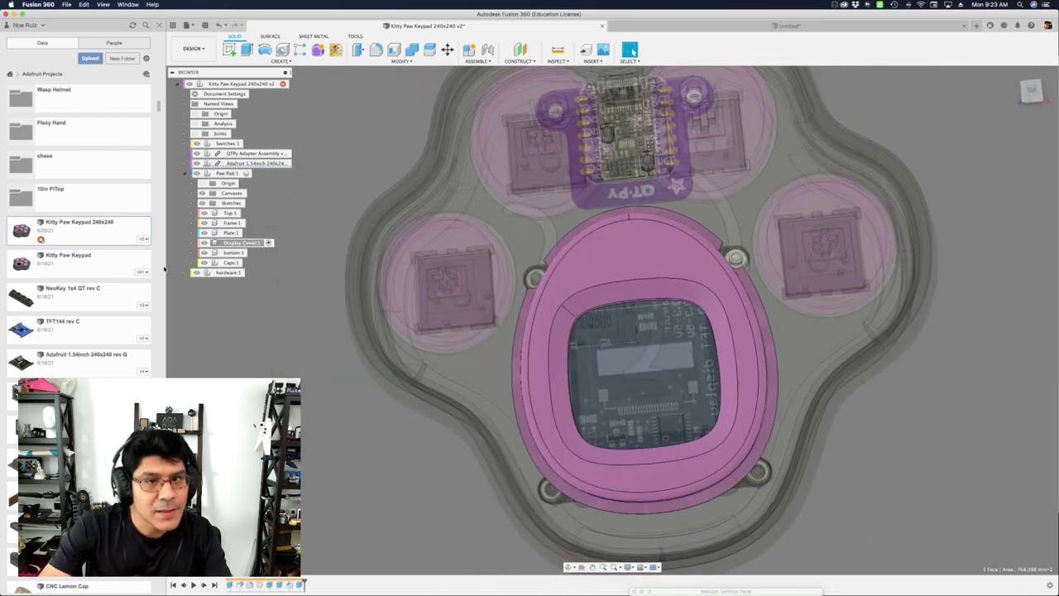
{"action": "left_click", "coordinate": [192, 244]}
{"action": "left_click", "coordinate": [192, 243]}
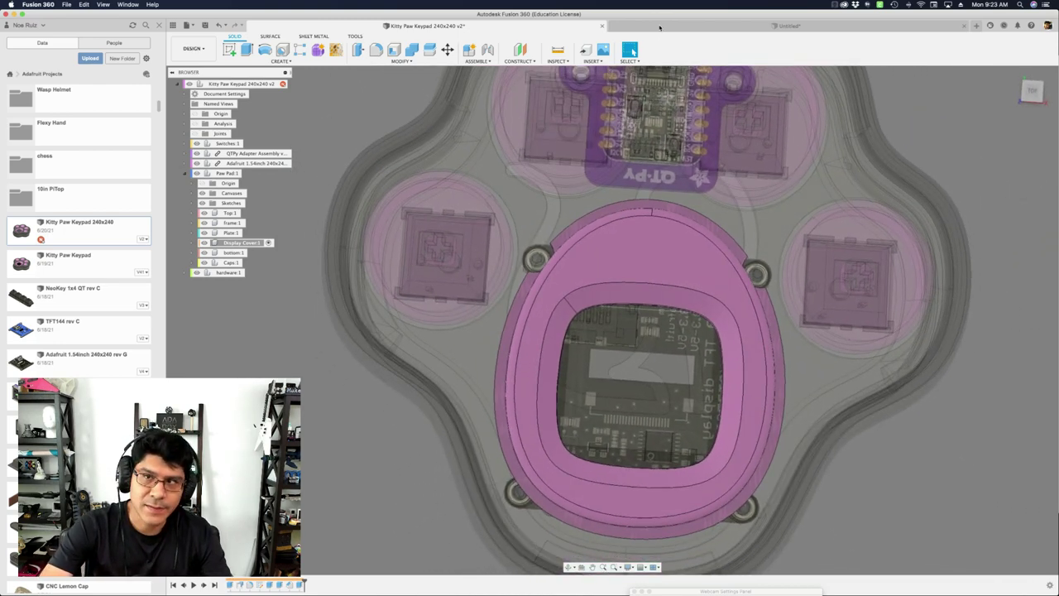
Return to the untitled ring design
{"action": "left_click", "coordinate": [659, 27]}
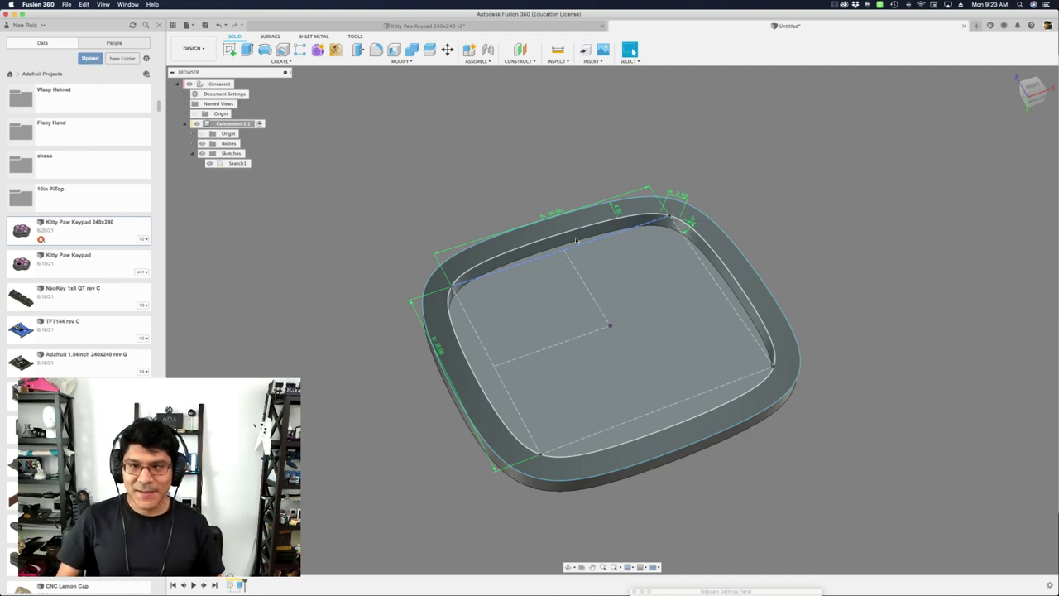
{"action": "left_click", "coordinate": [580, 267]}
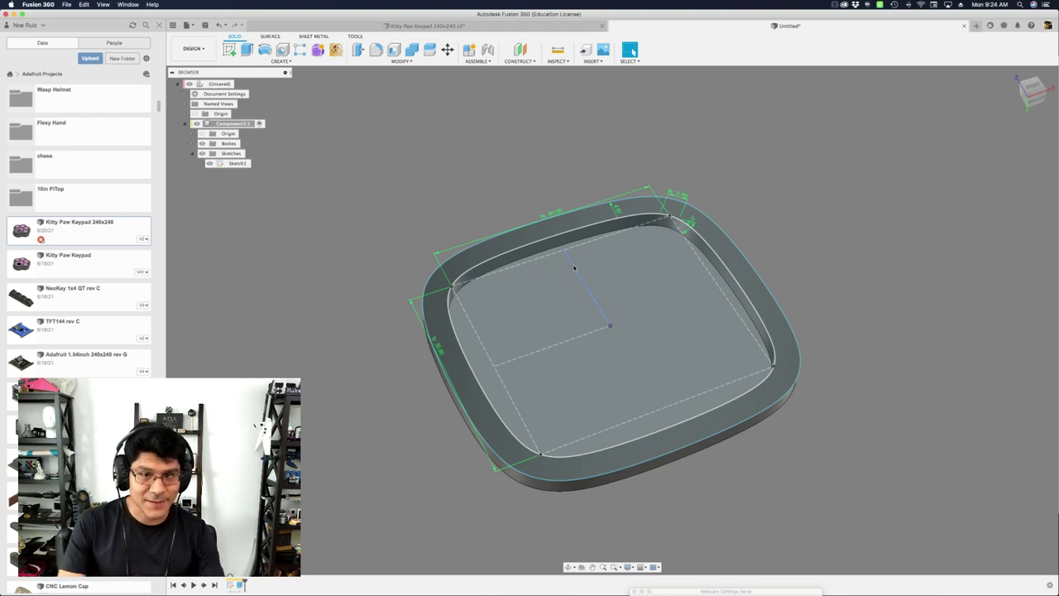
{"action": "key", "text": "super+Tab"}
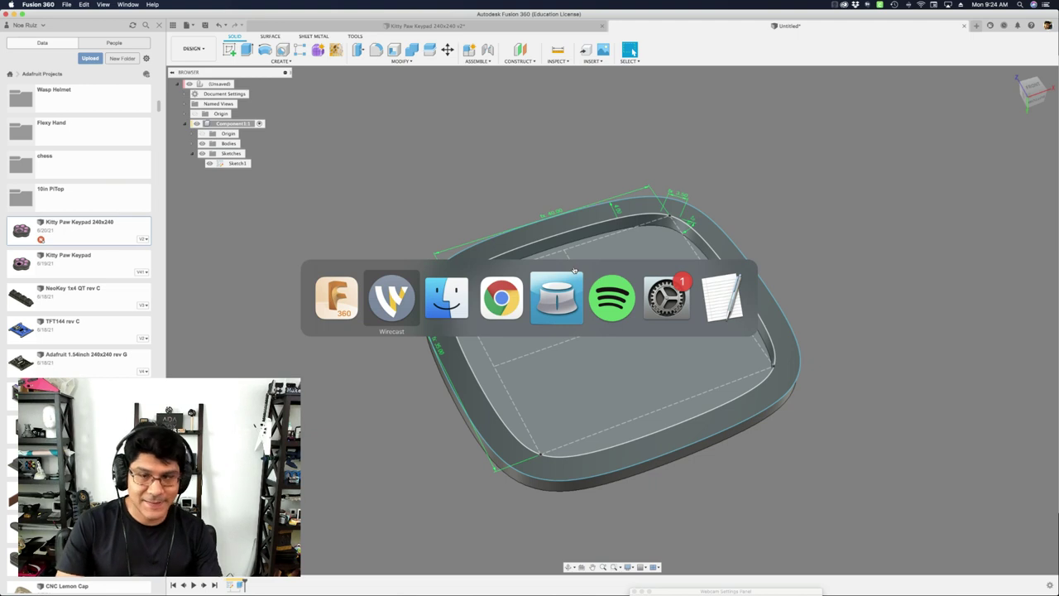